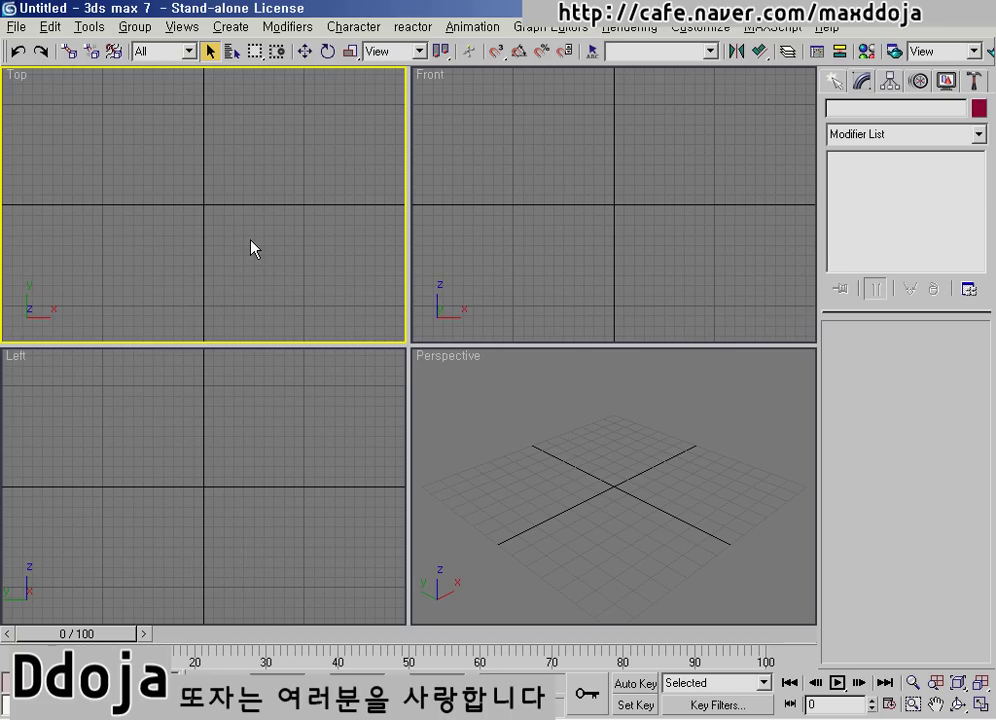
Show the shape creation tools and keep the Splines category chosen.
click(834, 82)
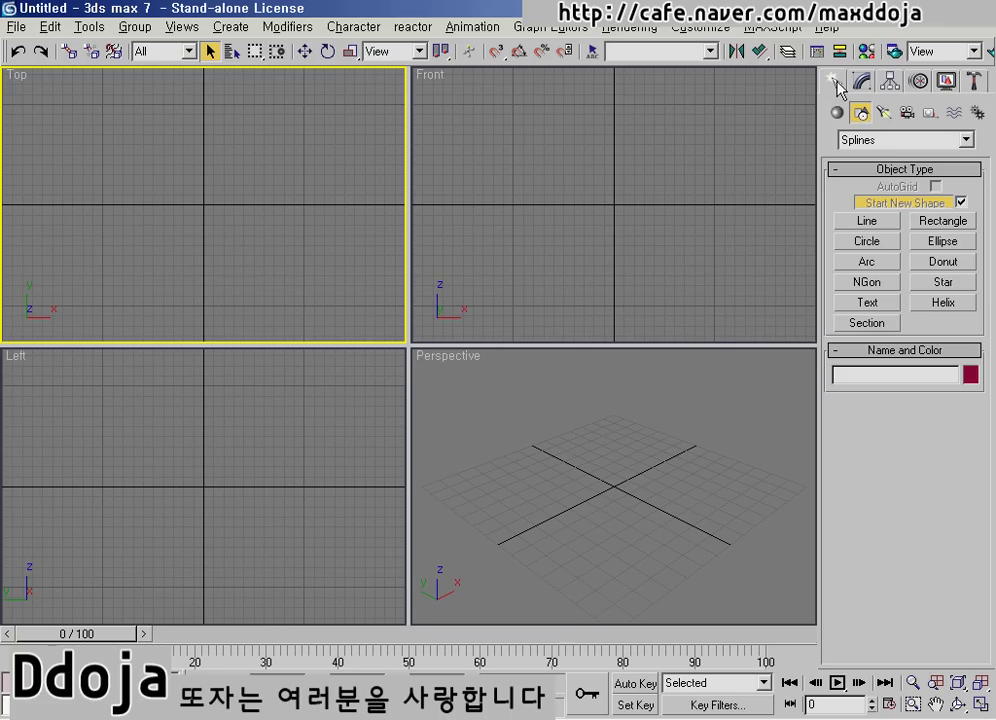
key(ctrl+shift+d)
mouse_move(837, 97)
mouse_down()
mouse_move(840, 68)
mouse_move(838, 100)
mouse_move(874, 121)
mouse_move(869, 150)
mouse_move(830, 149)
mouse_move(884, 149)
mouse_up()
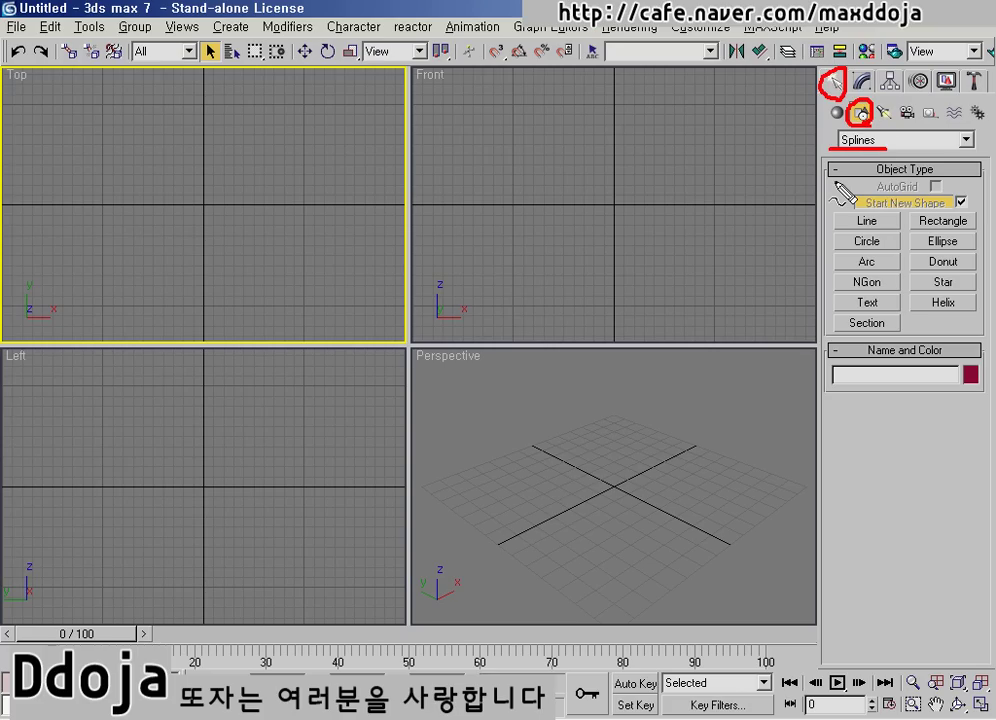
key(Escape)
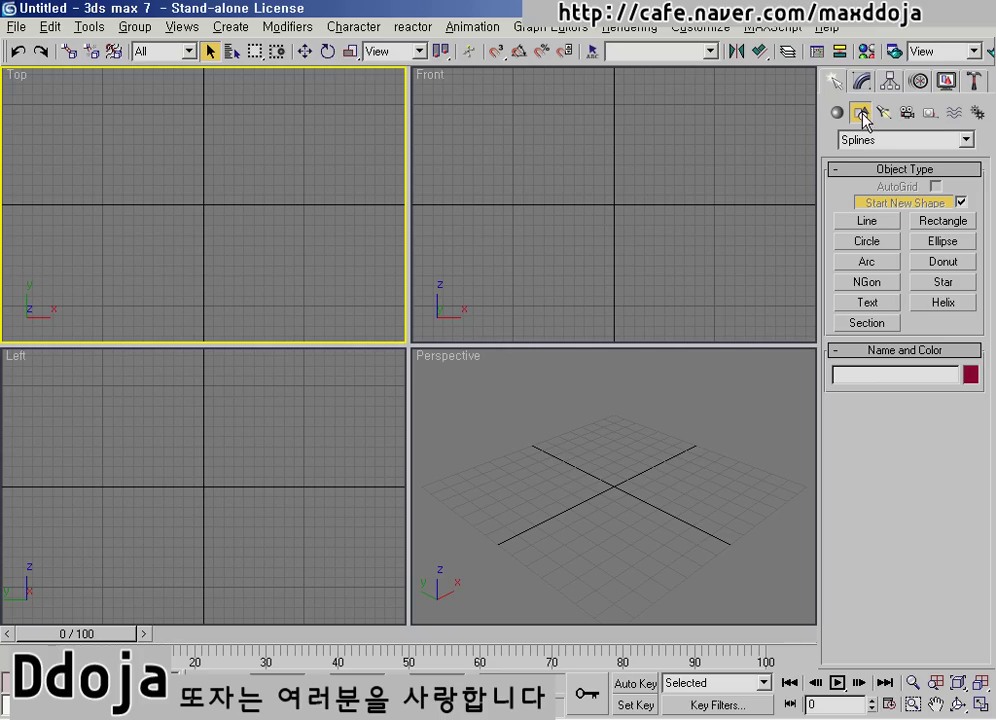
click(895, 150)
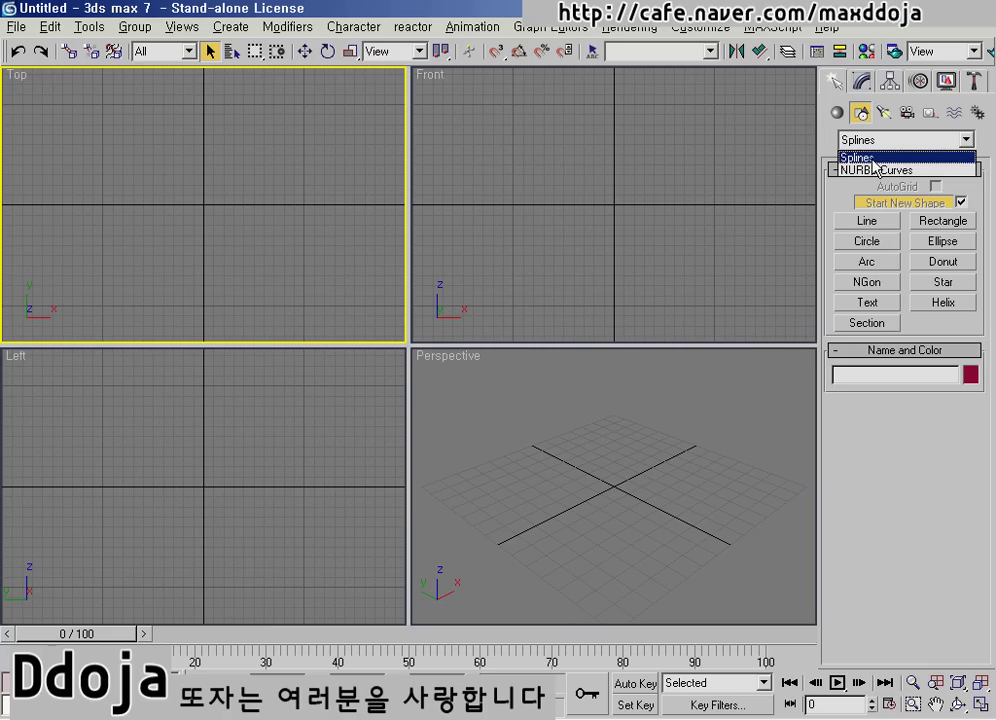
click(868, 162)
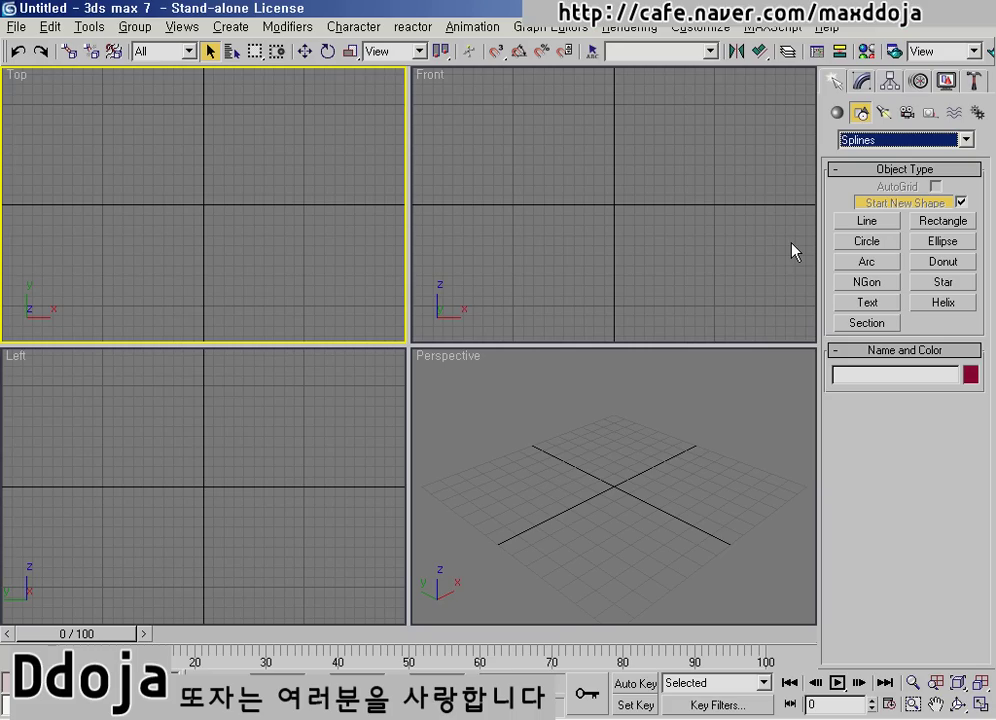
click(848, 194)
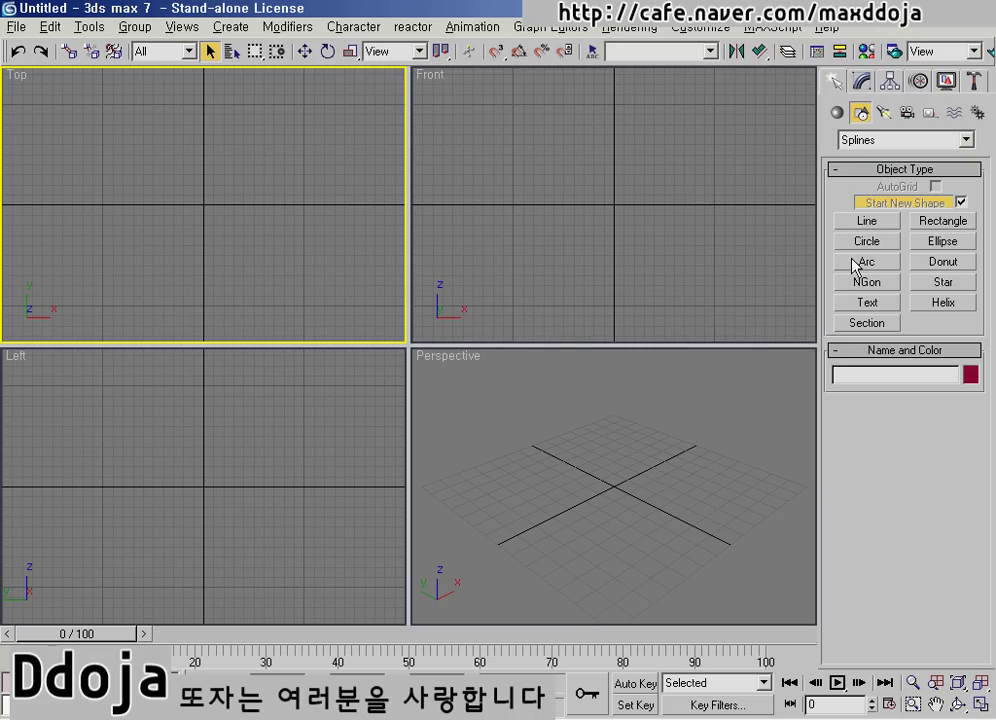
click(866, 221)
click(866, 323)
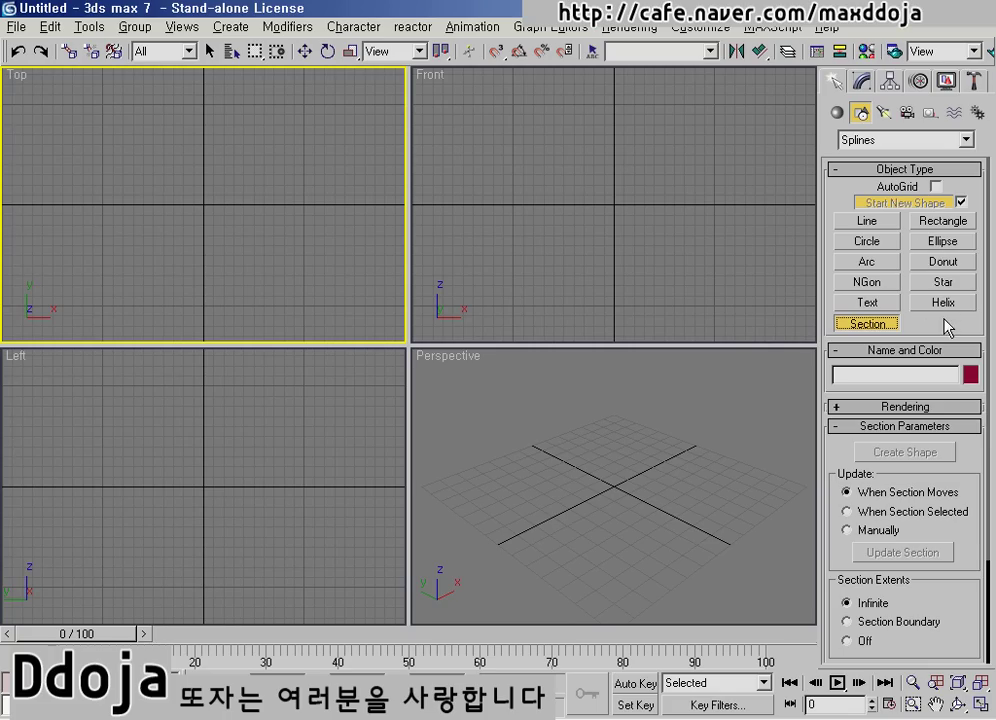
key(ctrl+shift+d)
drag(838, 226, 894, 227)
drag(920, 229, 968, 229)
drag(840, 251, 959, 251)
drag(857, 269, 885, 271)
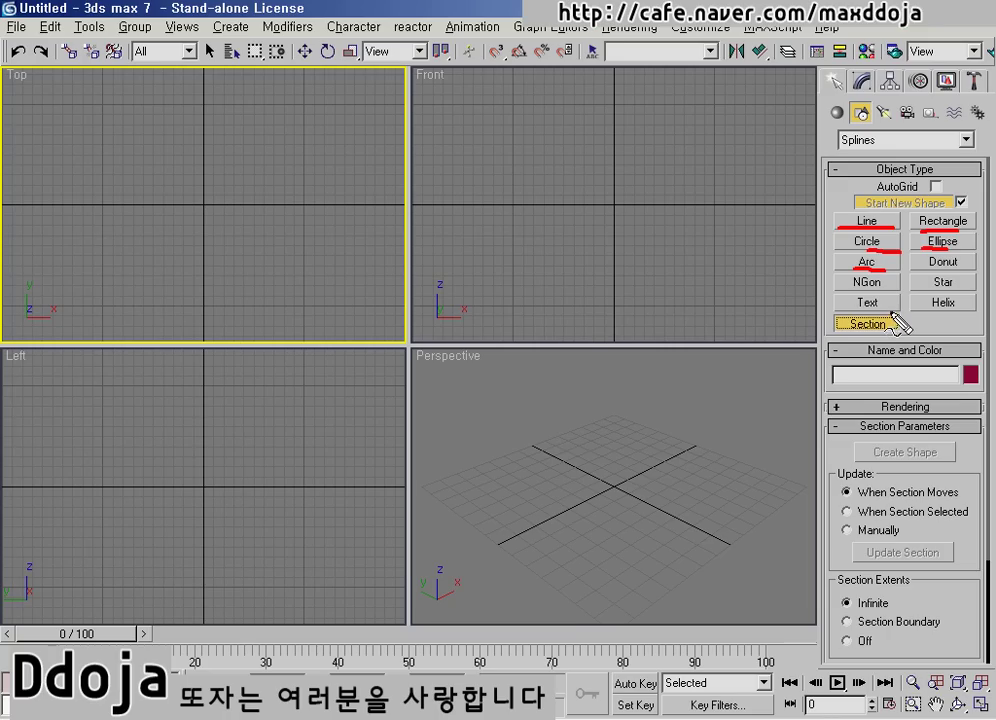
key(Escape)
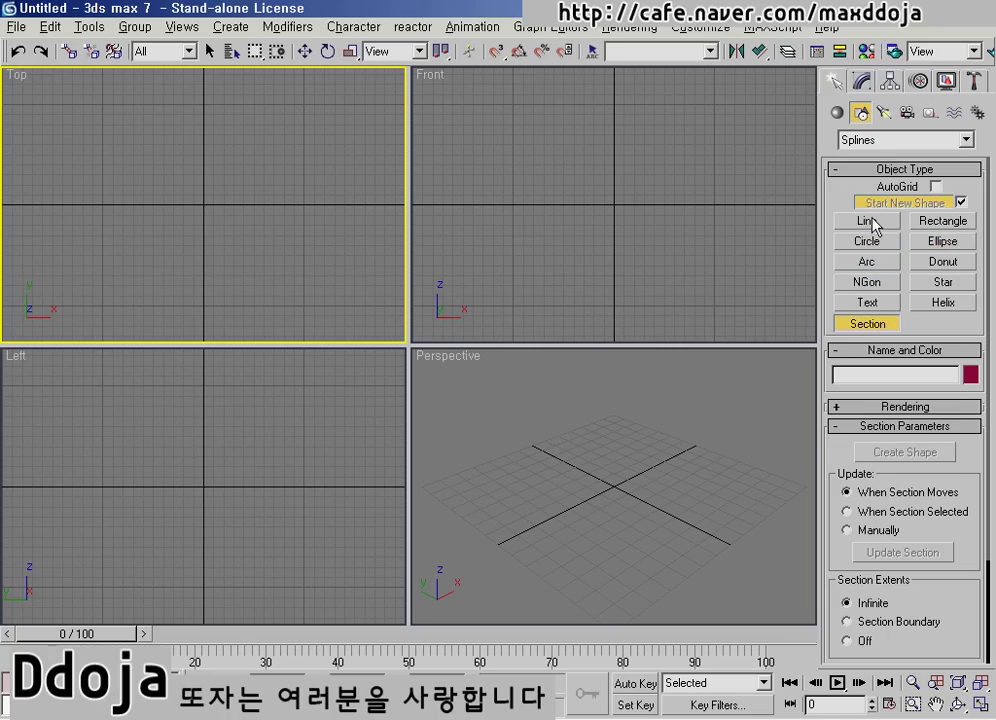
Activate the Line tool for drawing splines and maximize the Top viewport.
click(868, 221)
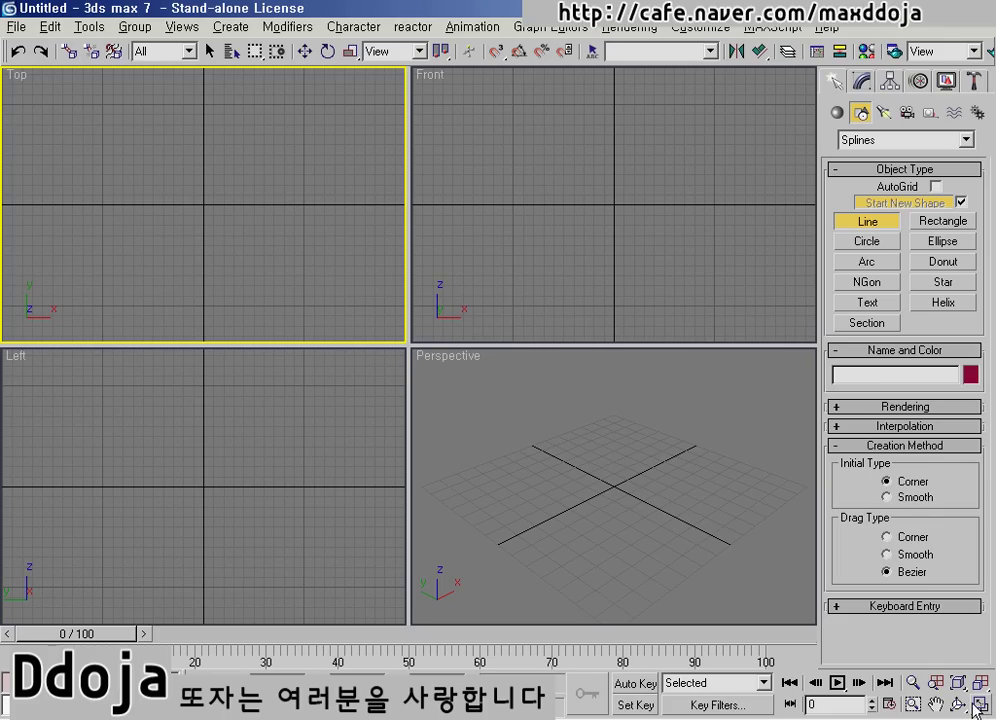
drag(978, 716, 991, 713)
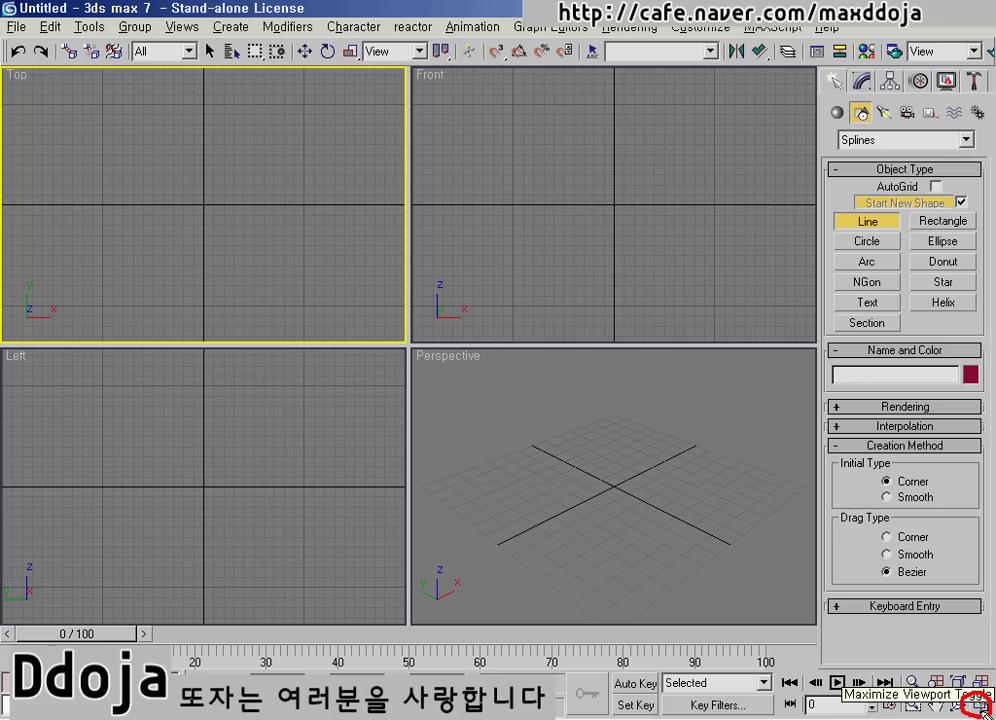
click(979, 706)
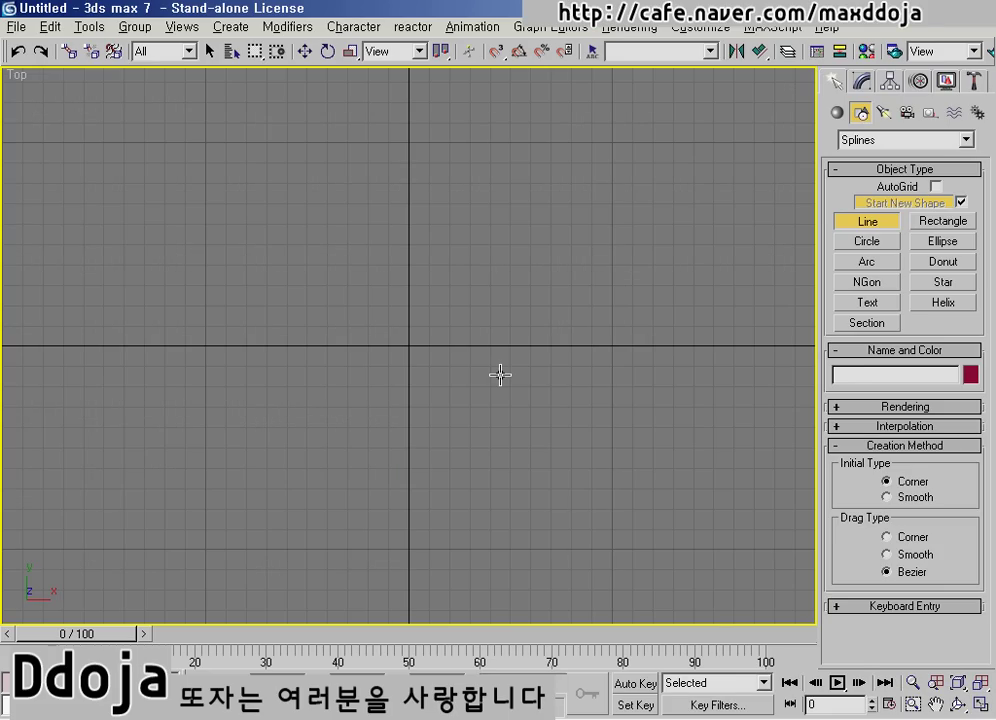
key(alt+w)
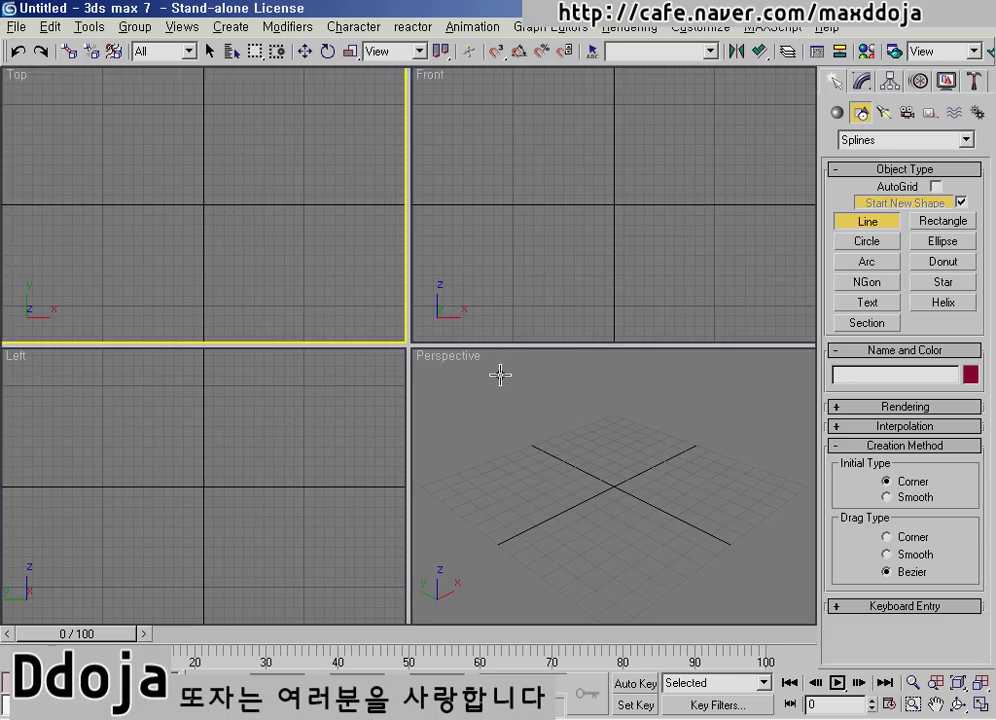
key(alt+w)
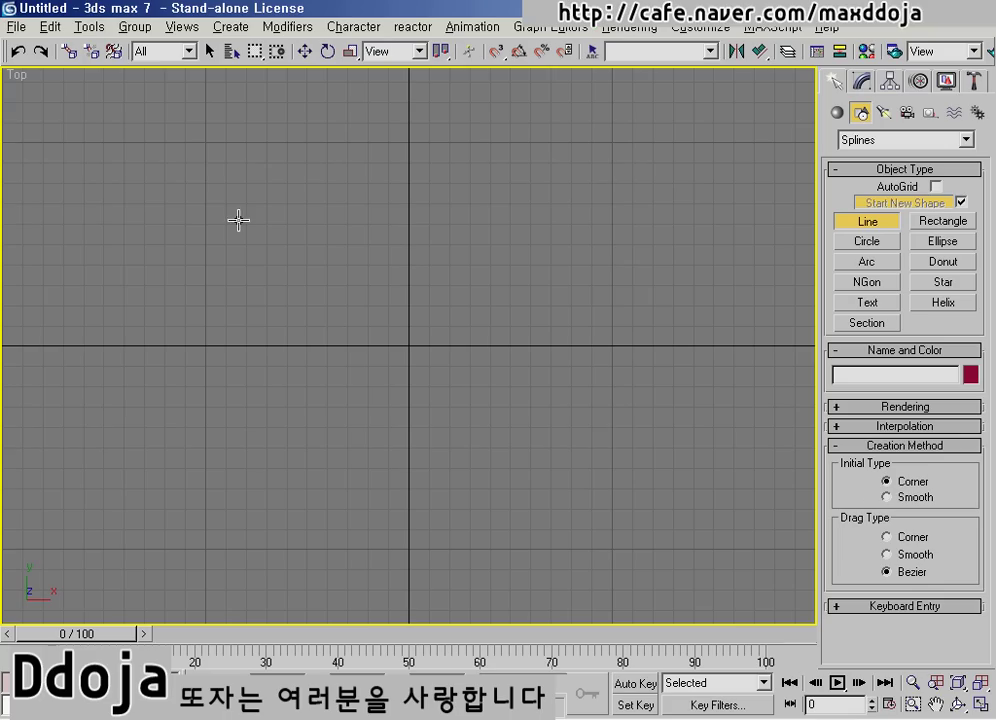
Draw the gently falling upper edge of a freehand outline from straight line segments, turning downward at its far right end.
click(202, 168)
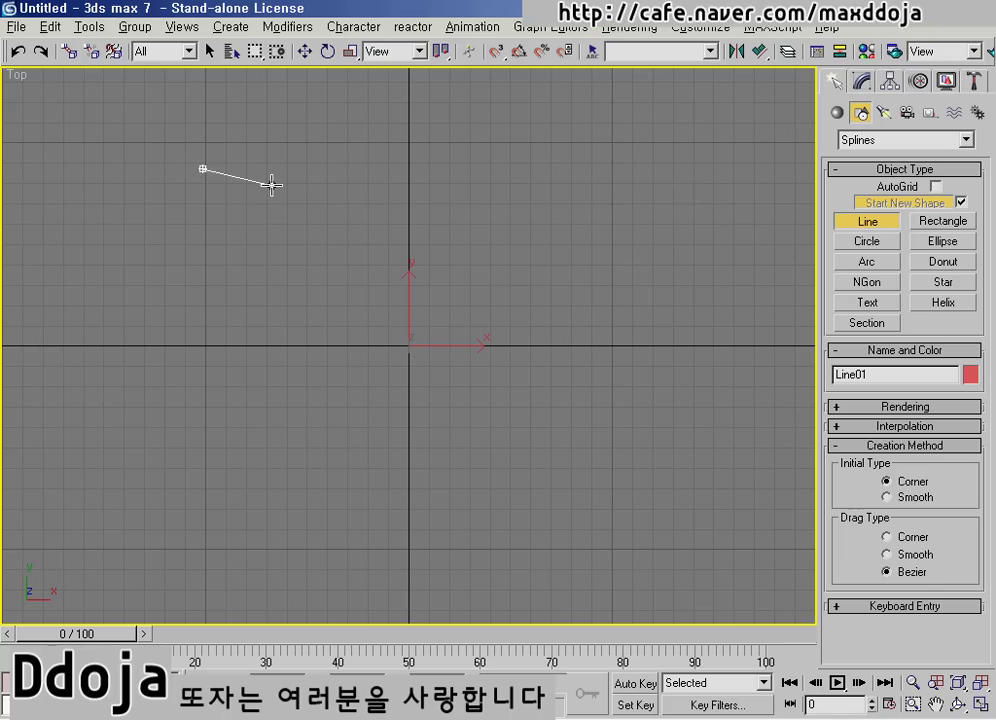
click(305, 165)
click(432, 185)
click(569, 198)
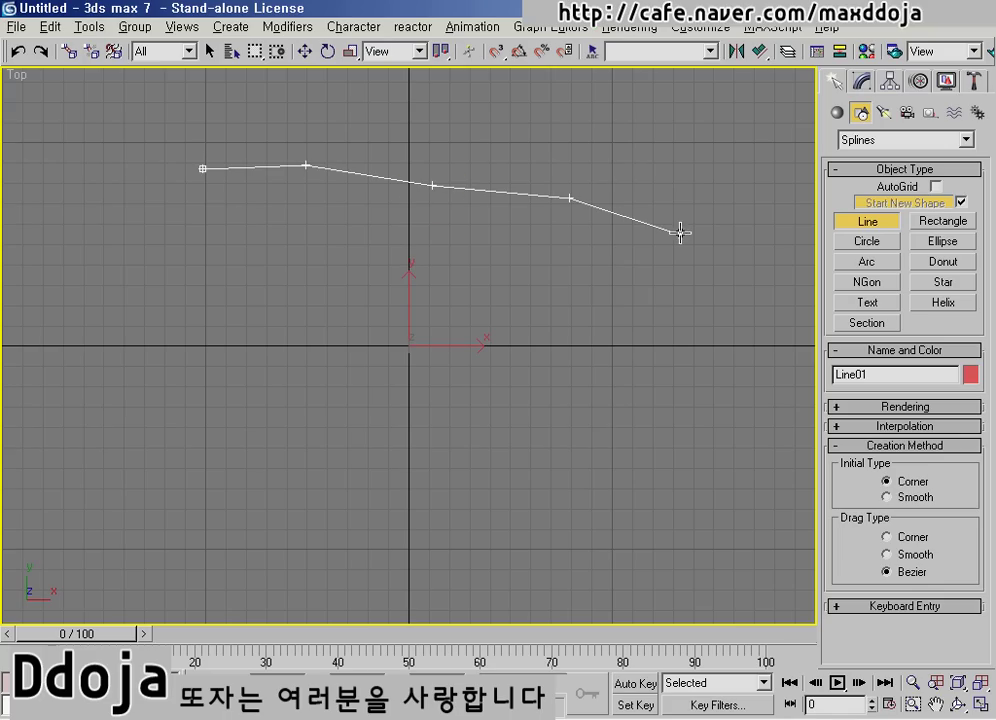
click(685, 228)
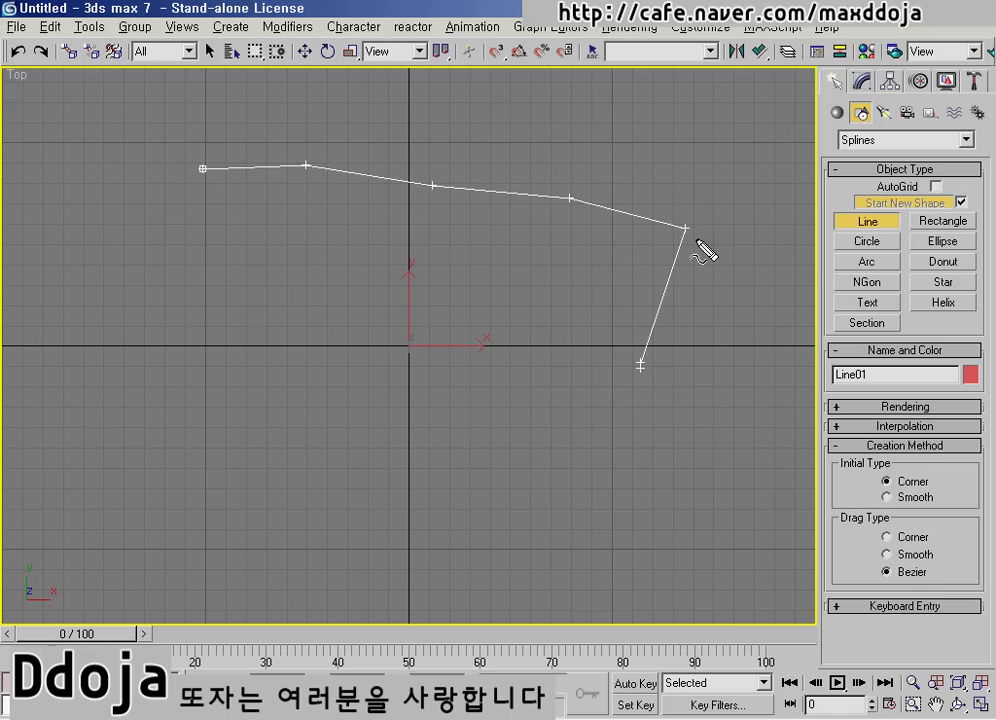
drag(697, 240, 702, 231)
mouse_move(596, 218)
mouse_down()
mouse_move(574, 178)
mouse_move(578, 206)
mouse_up()
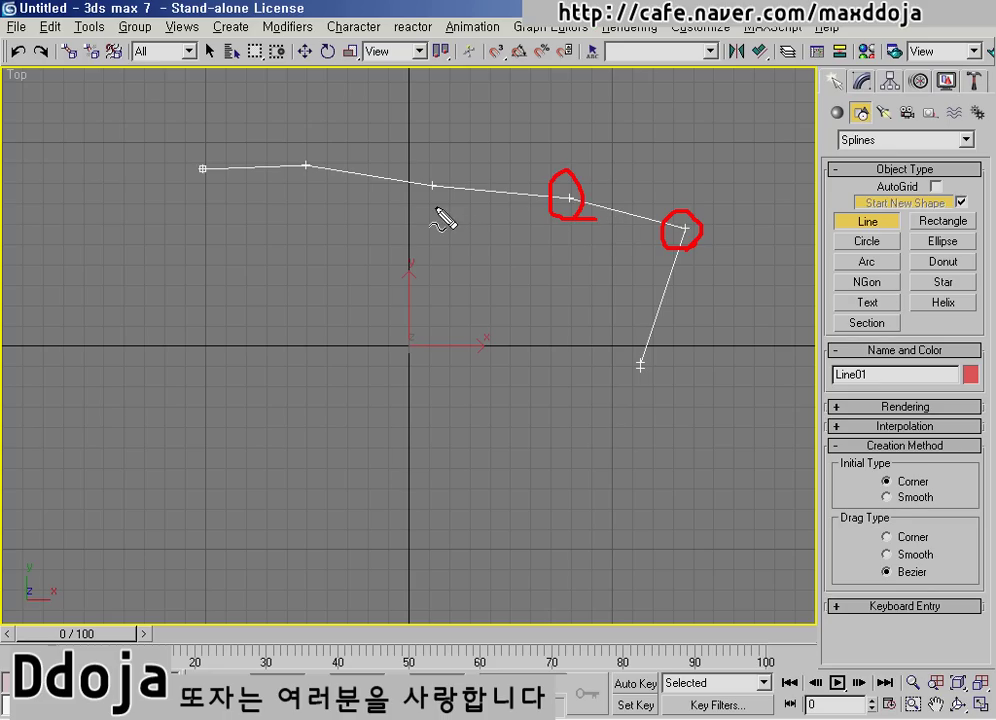
drag(440, 210, 452, 190)
drag(318, 158, 324, 187)
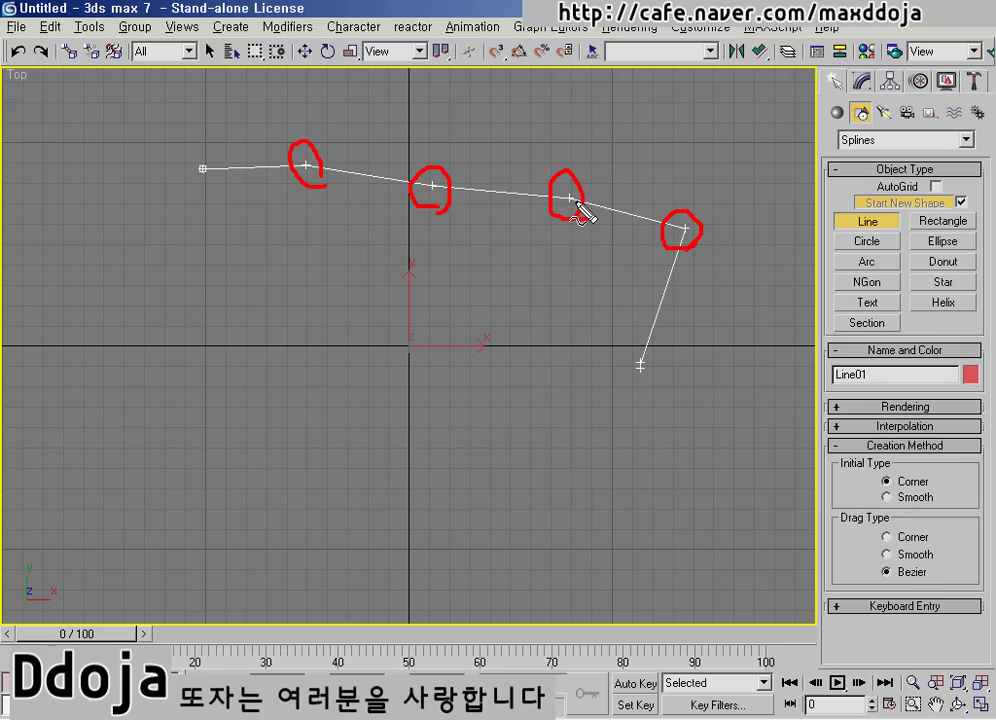
drag(587, 206, 690, 230)
drag(436, 186, 568, 191)
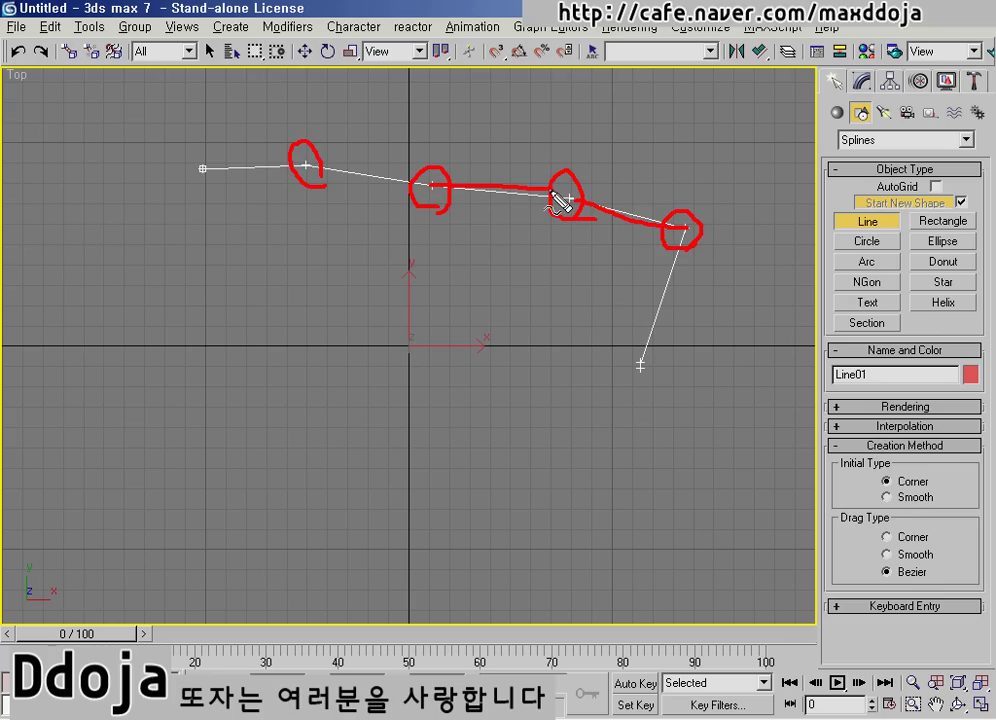
drag(314, 163, 430, 188)
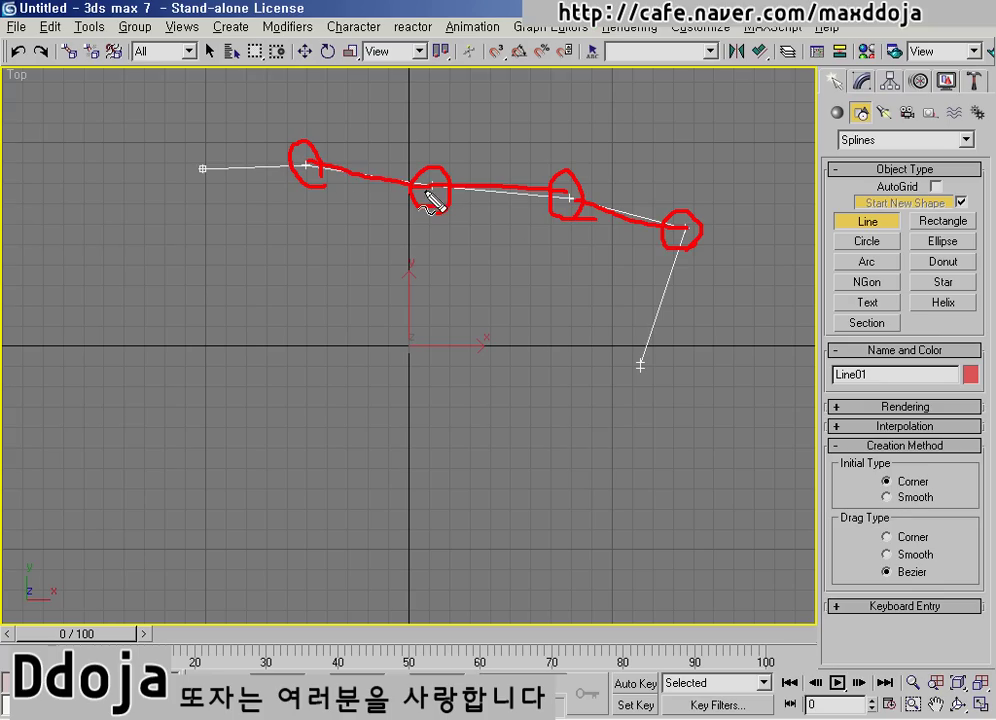
key(Escape)
Continue the outline leftward along its lower edge with straight segments, including a short block projecting downward near the left end.
click(505, 369)
click(409, 283)
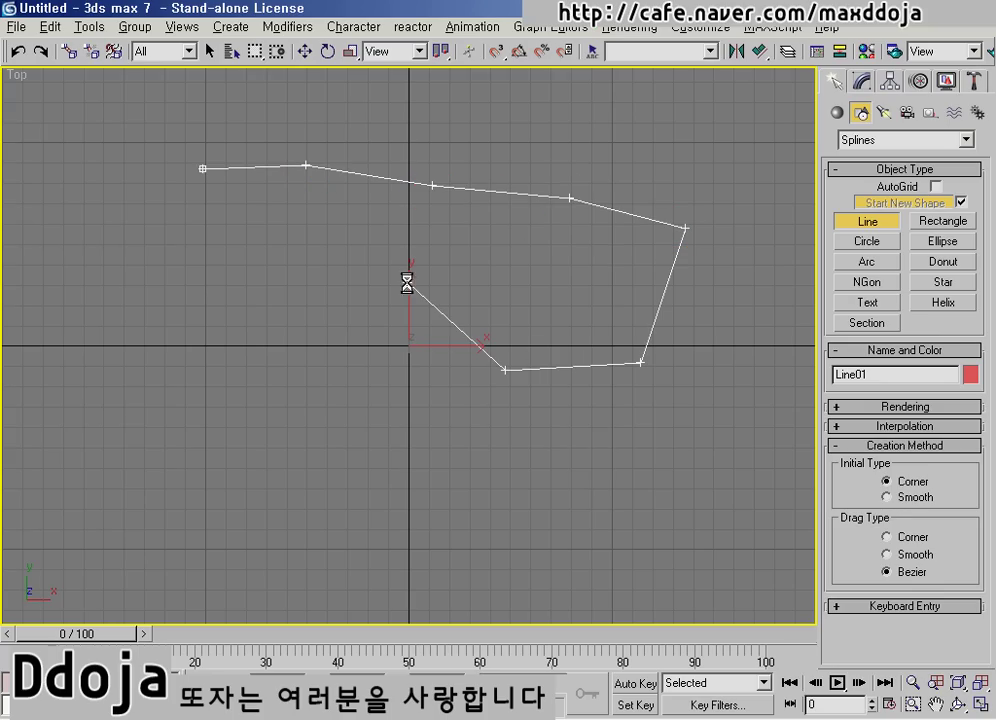
click(307, 267)
click(323, 342)
click(233, 343)
click(240, 282)
click(150, 276)
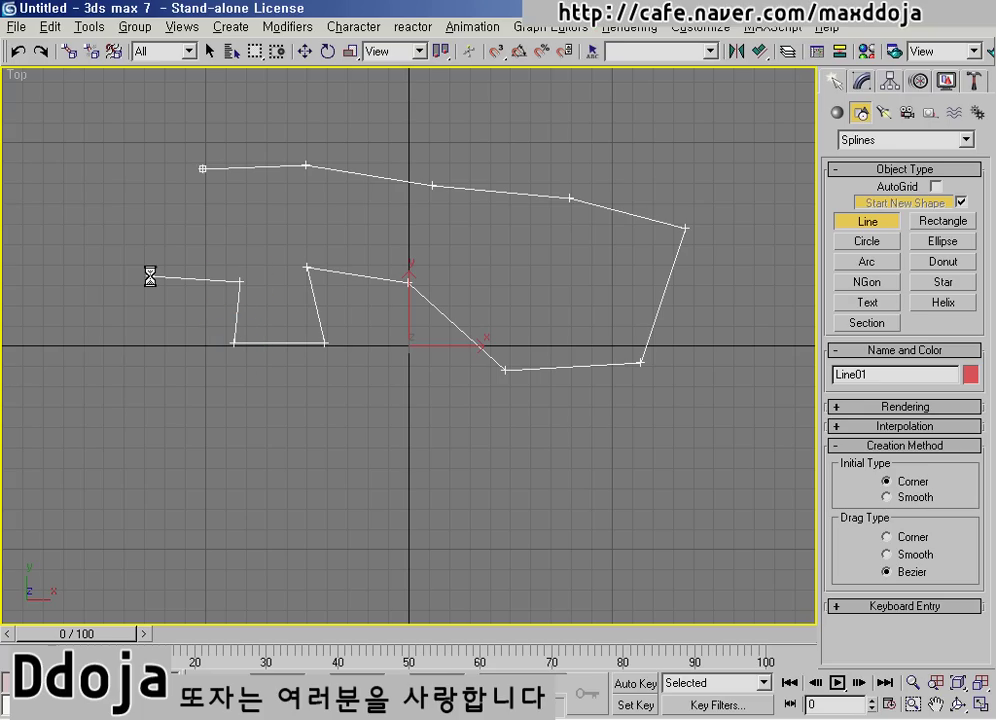
Trace the notched left end of the outline back to its starting vertex and close the spline.
click(145, 225)
click(199, 232)
click(201, 208)
click(167, 193)
click(167, 153)
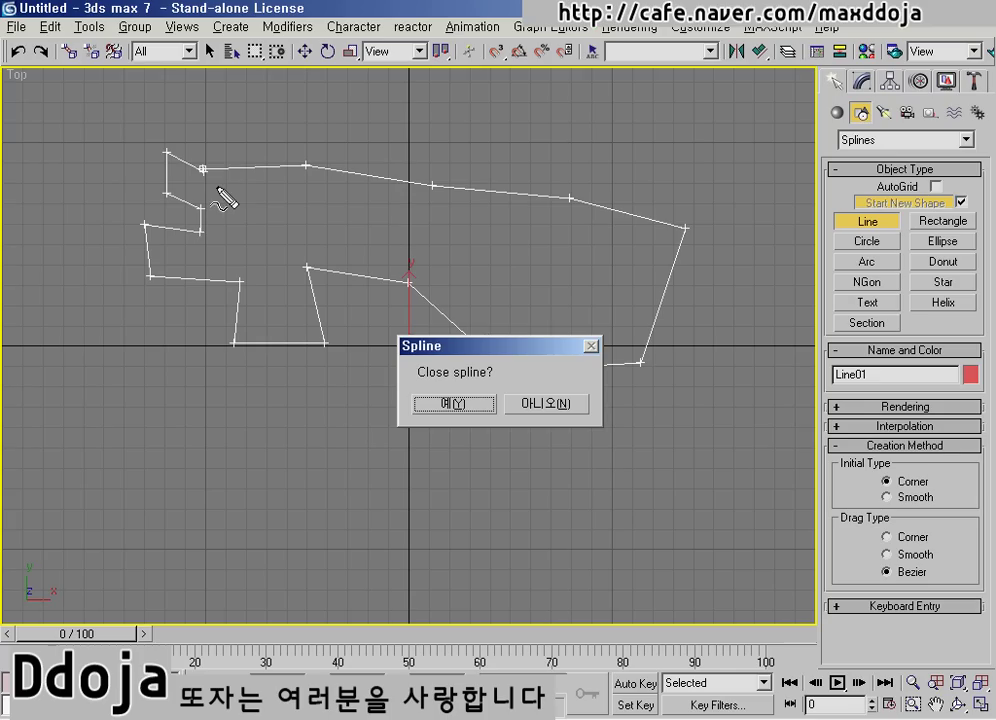
drag(222, 162, 225, 188)
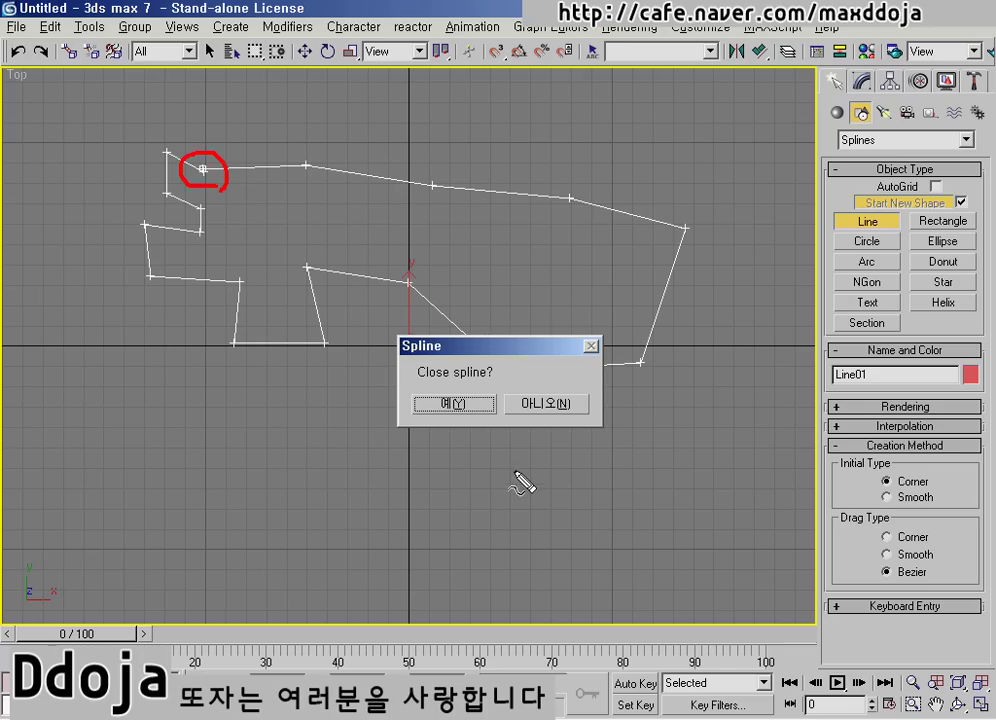
mouse_move(410, 381)
mouse_down()
mouse_move(516, 395)
mouse_move(428, 358)
mouse_move(413, 382)
mouse_up()
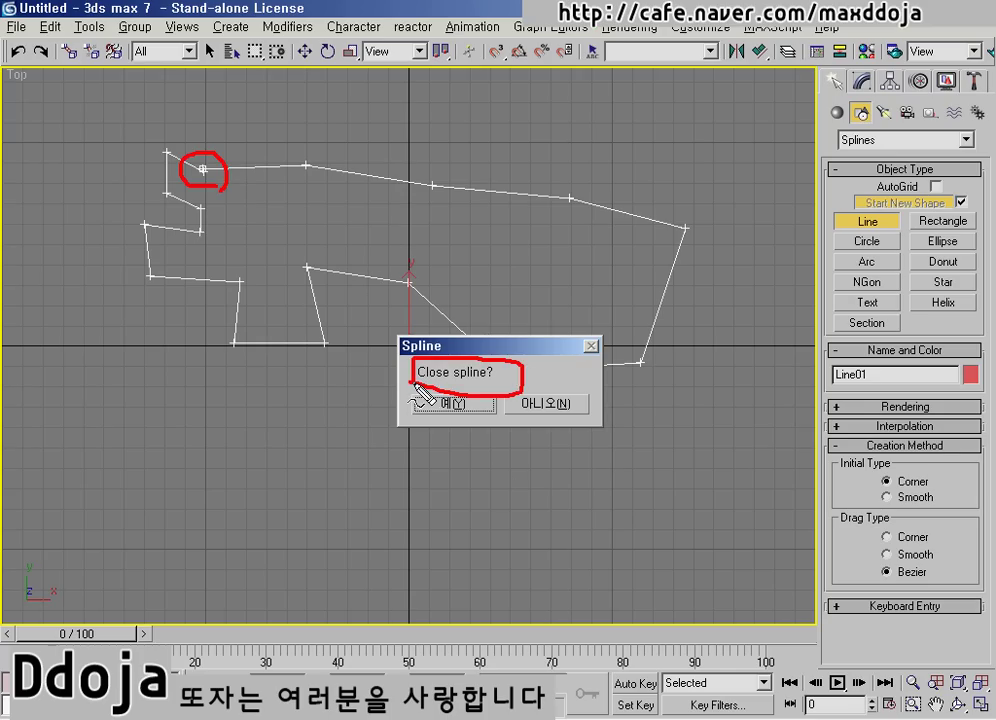
key(Escape)
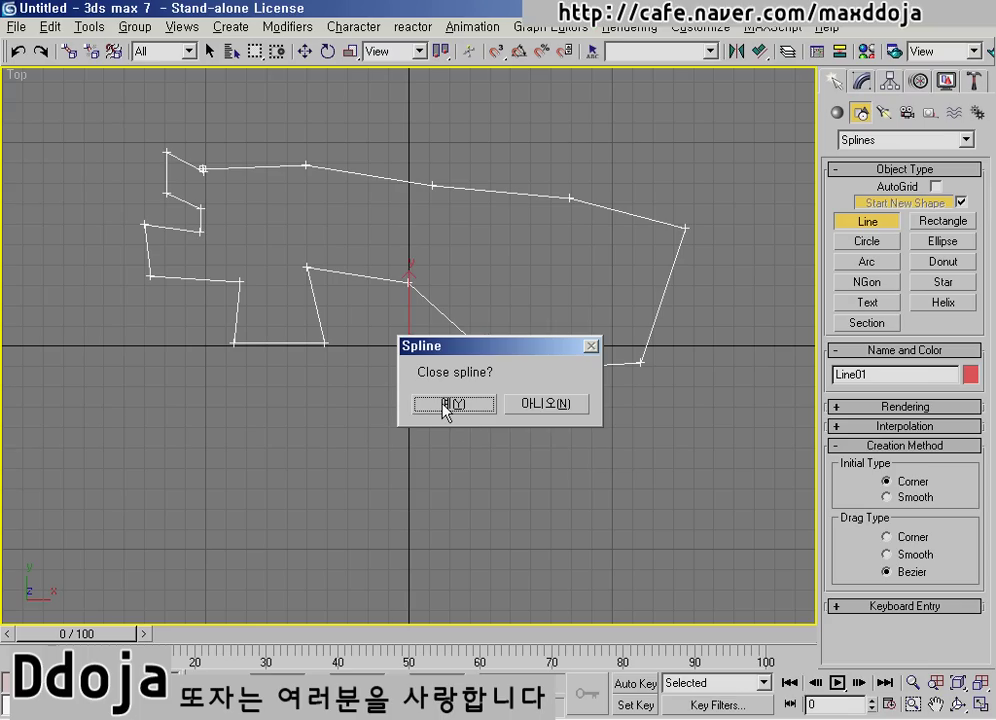
click(446, 405)
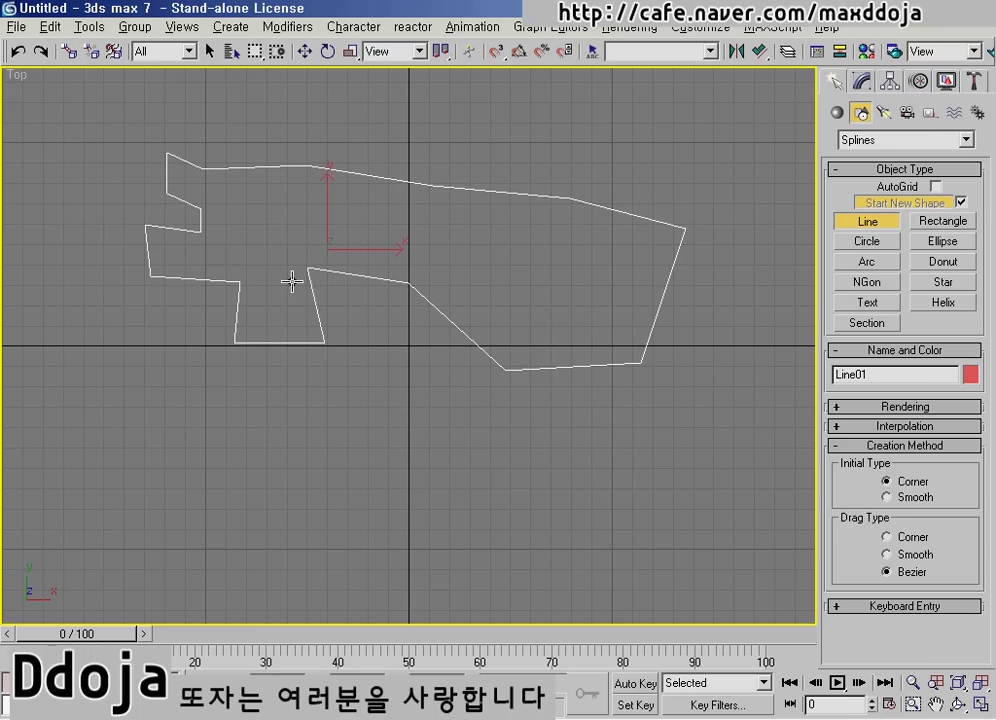
Draw a four-sided line below the first outline, returning to its starting vertex without closing the spline.
middle_drag(400, 390, 400, 275)
click(269, 341)
click(400, 348)
click(389, 431)
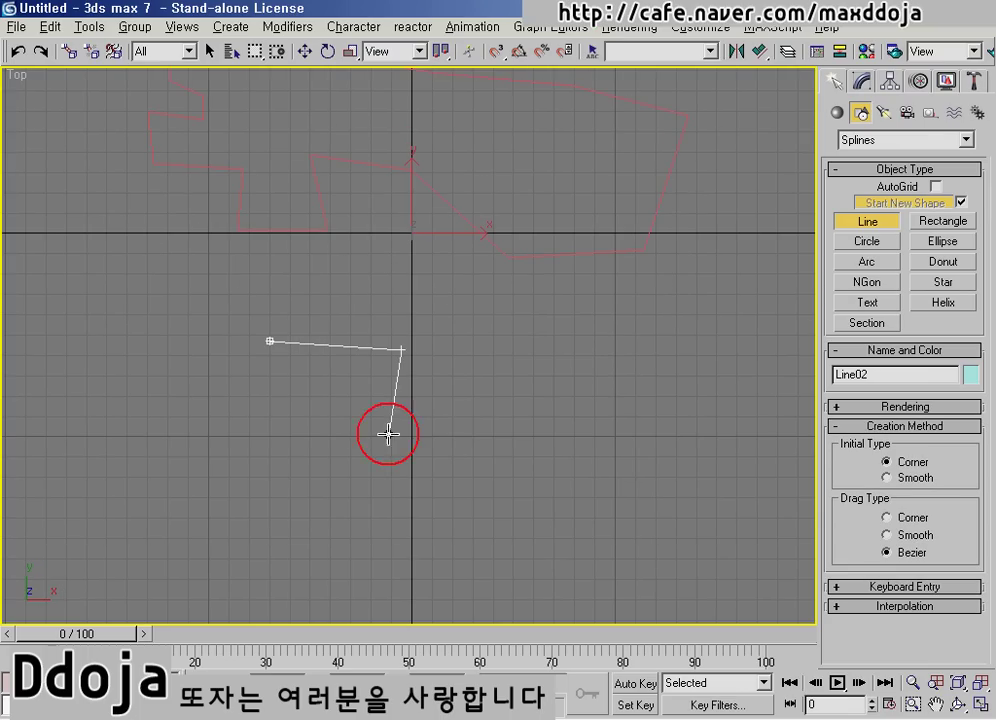
click(245, 435)
click(269, 342)
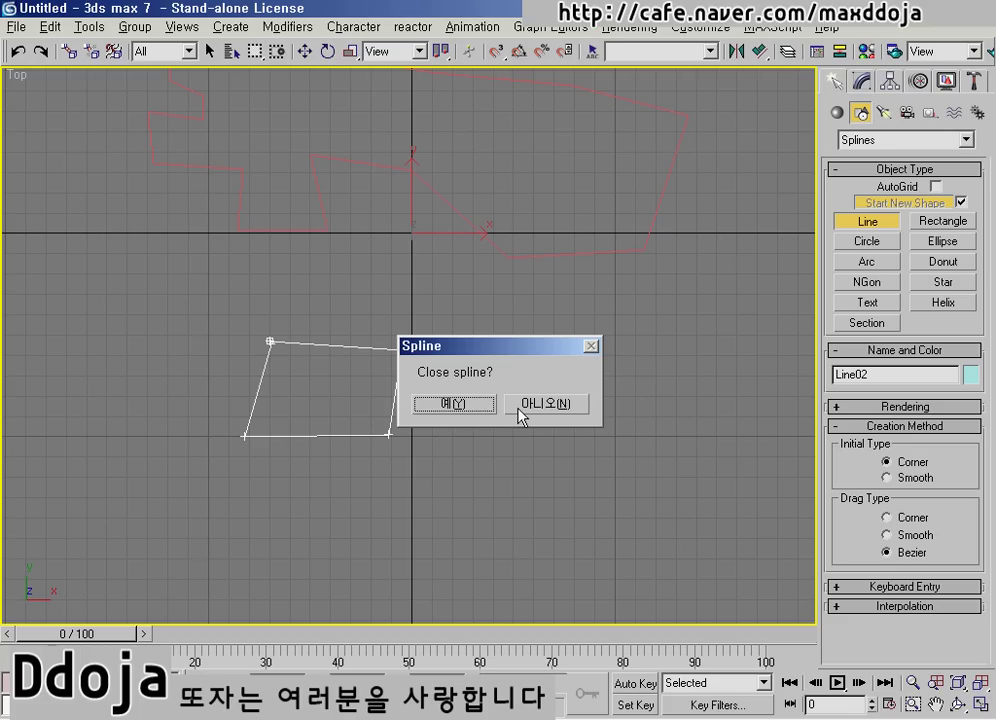
click(522, 405)
Extend the unclosed spline with five more vertices, up its left side and over to the right, and end it as an open line.
click(194, 309)
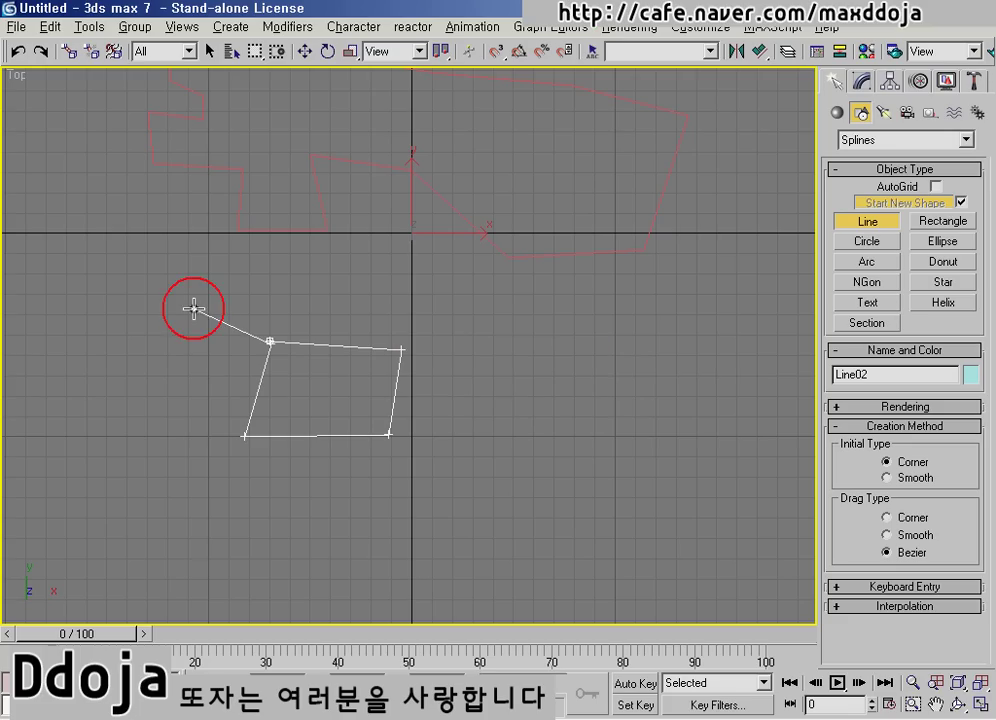
click(196, 254)
click(287, 278)
click(339, 312)
click(440, 330)
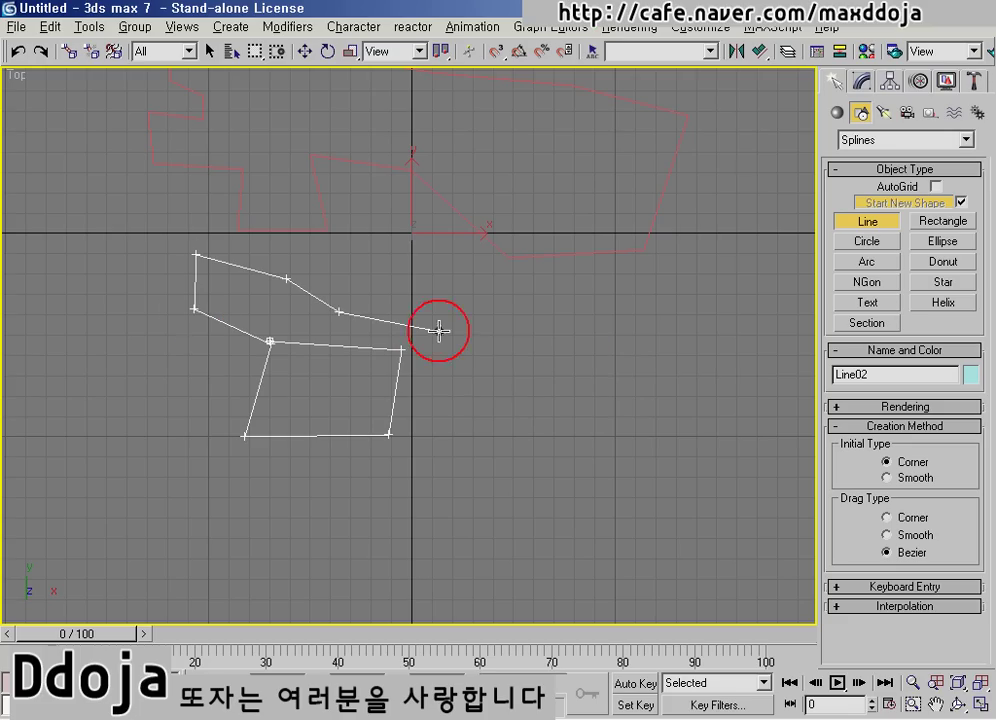
right_click(519, 351)
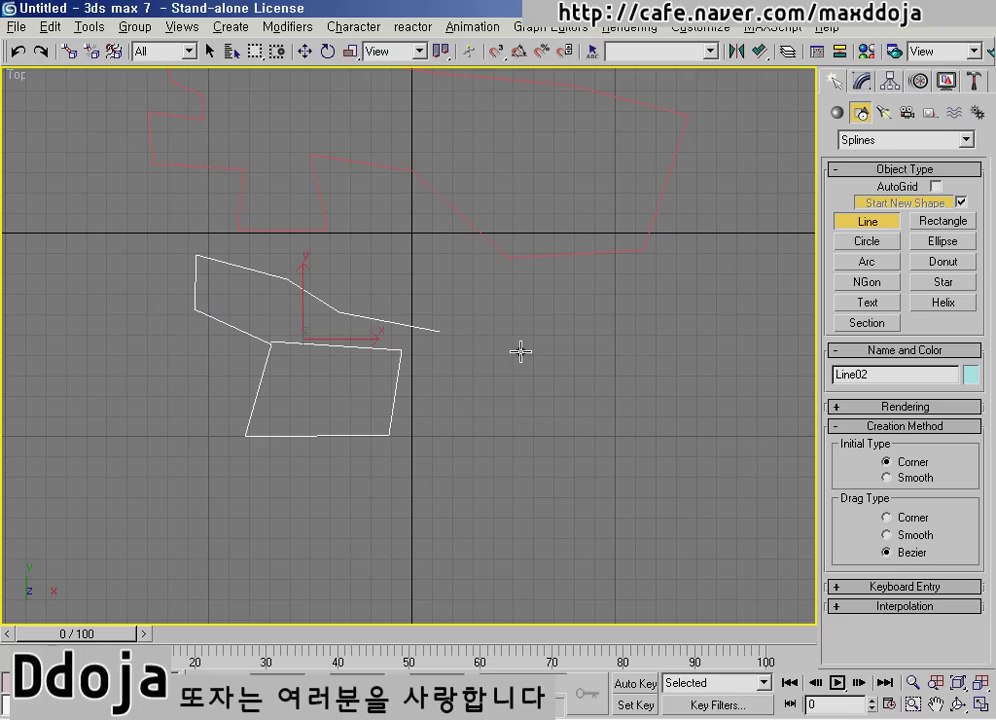
middle_drag(299, 235, 386, 368)
scroll(386, 368, down, 3)
middle_drag(472, 384, 440, 326)
right_click(440, 326)
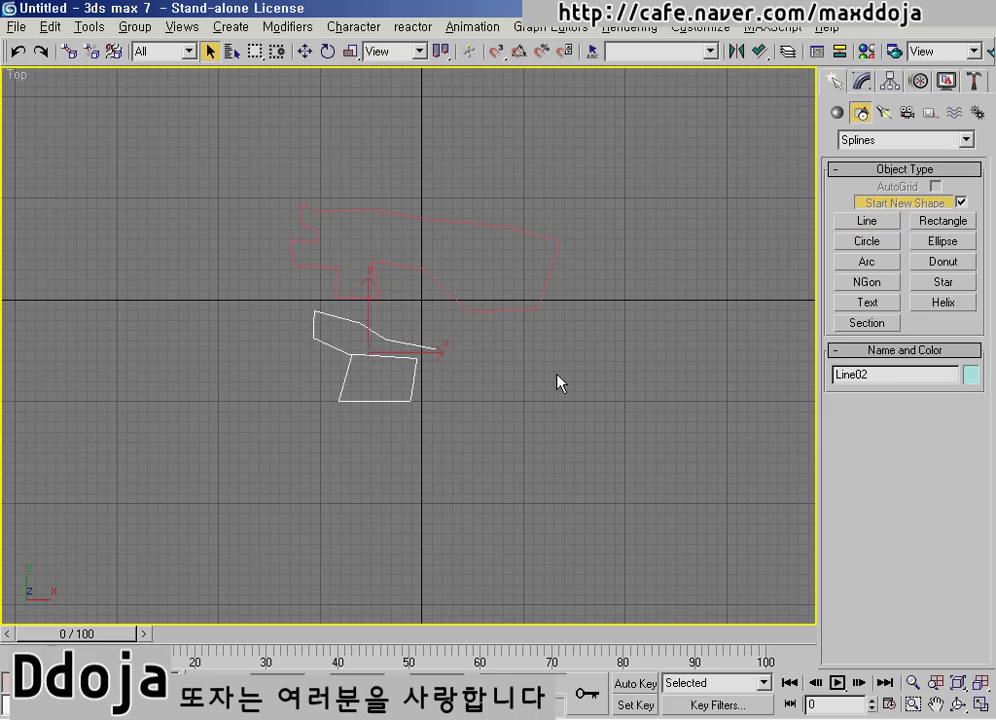
Region-select the upper closed outline, the lower open line, and finally the closed outline again.
drag(607, 336, 453, 251)
drag(471, 401, 395, 362)
drag(528, 377, 488, 292)
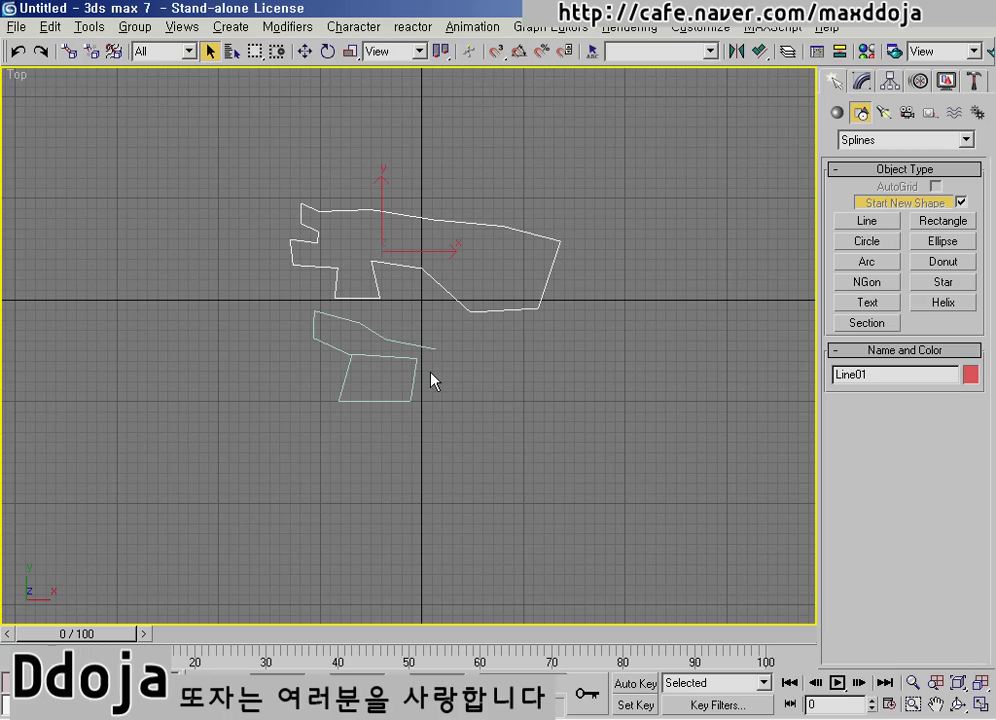
Select both the closed outline and the open line in the Top viewport and delete them.
drag(571, 415, 287, 251)
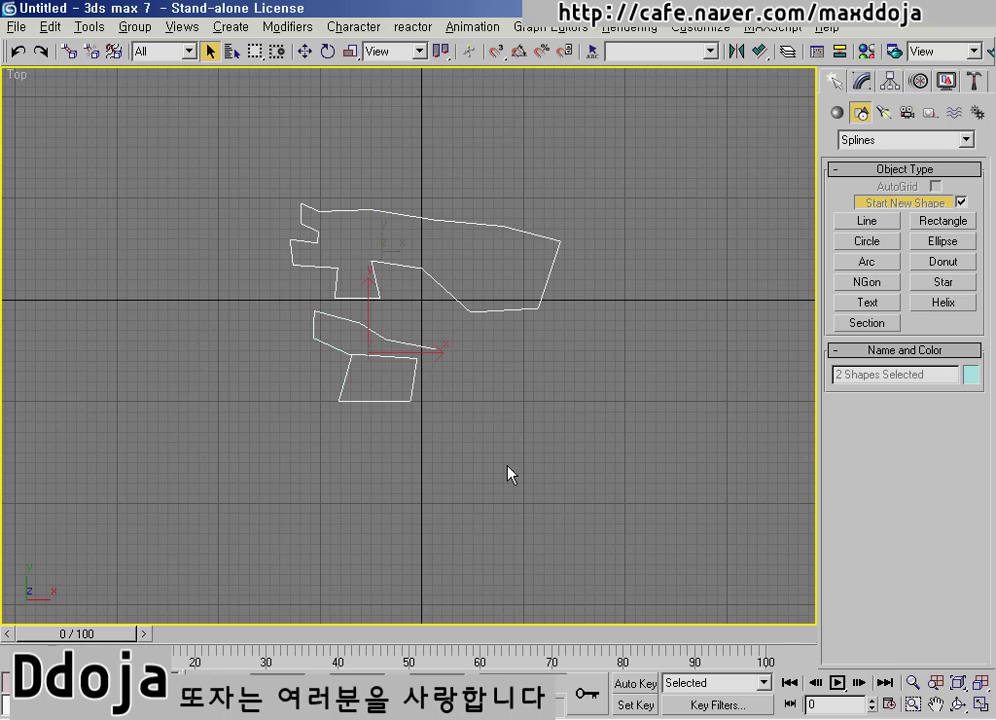
key(Delete)
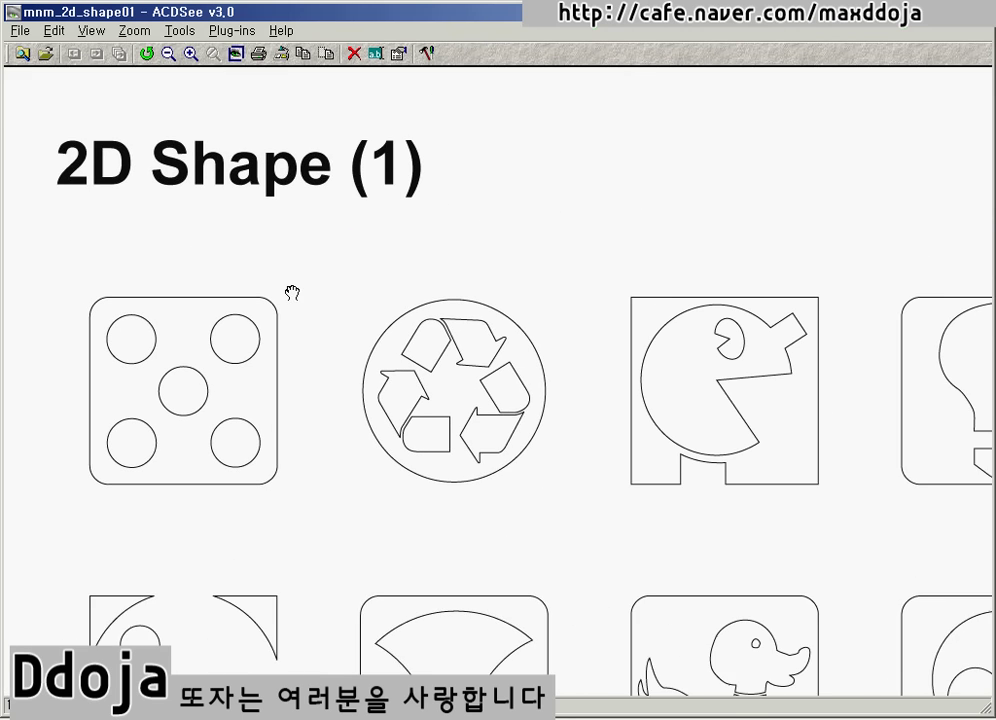
Switch to ACDSee and look over the icon drawings on the mnm_2d_shape01 sheet down to its last row.
drag(292, 293, 304, 268)
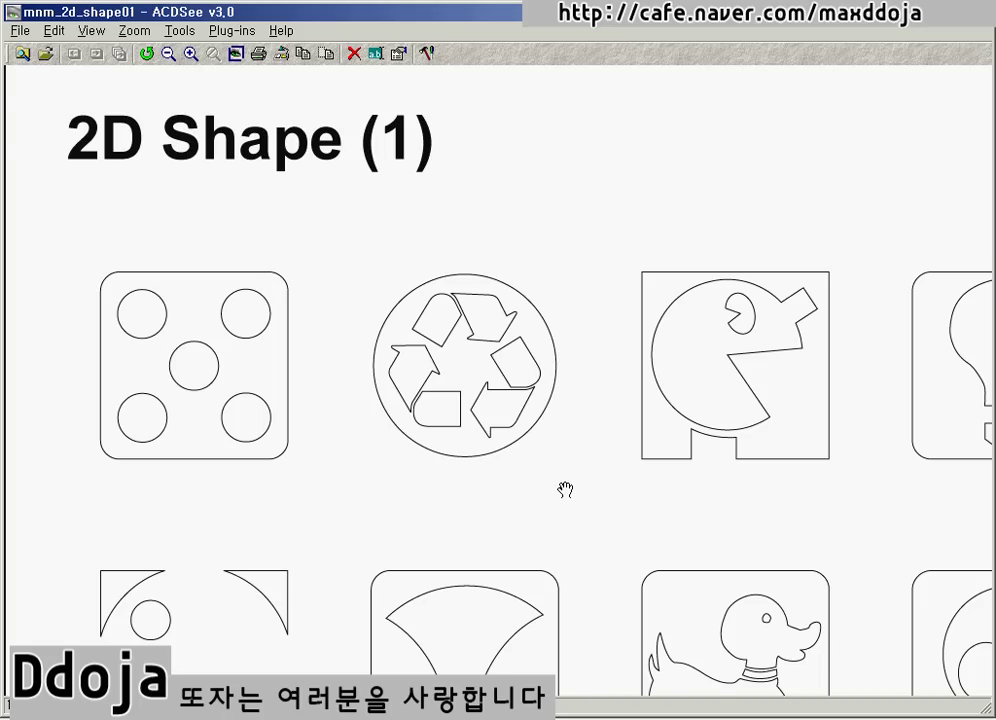
drag(566, 488, 438, 309)
drag(398, 649, 500, 242)
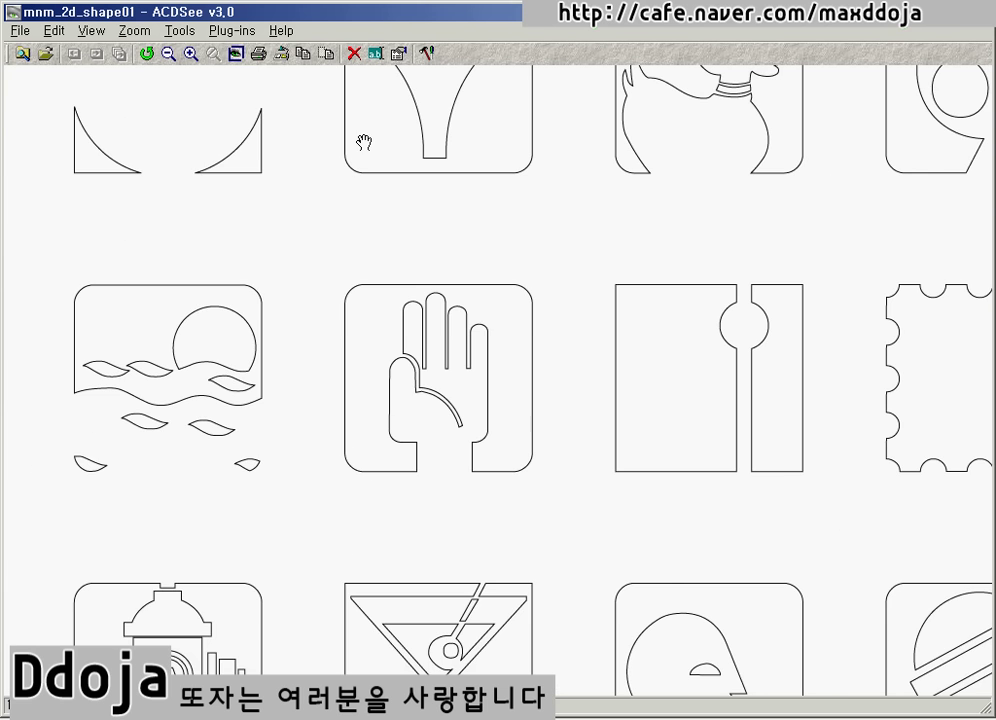
drag(310, 167, 558, 307)
drag(502, 148, 520, 444)
drag(535, 240, 541, 410)
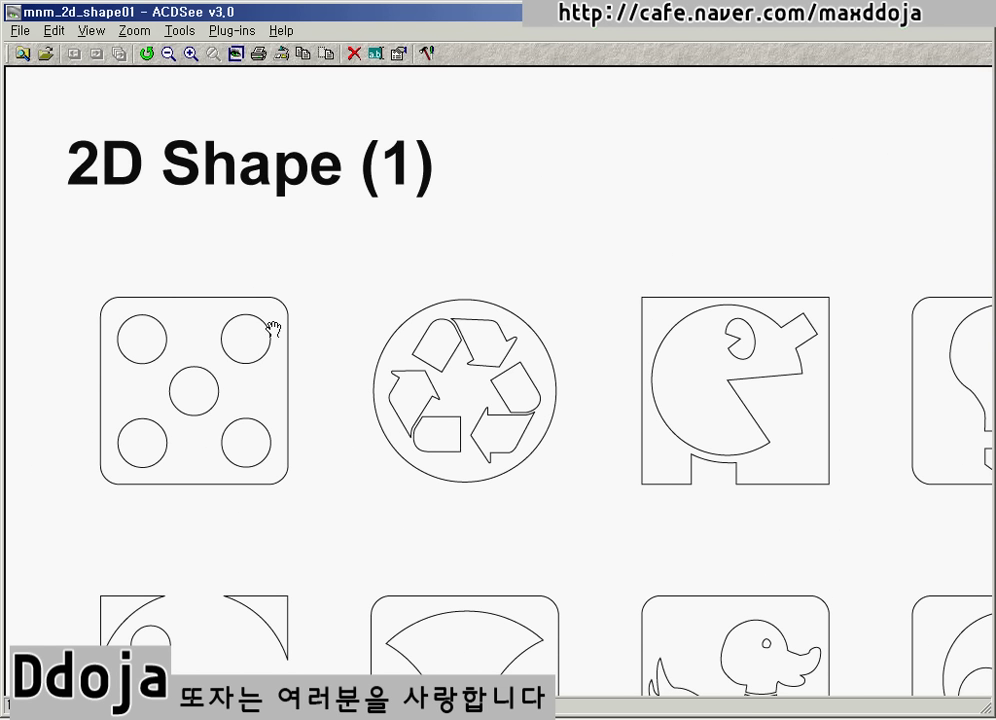
drag(645, 467, 410, 200)
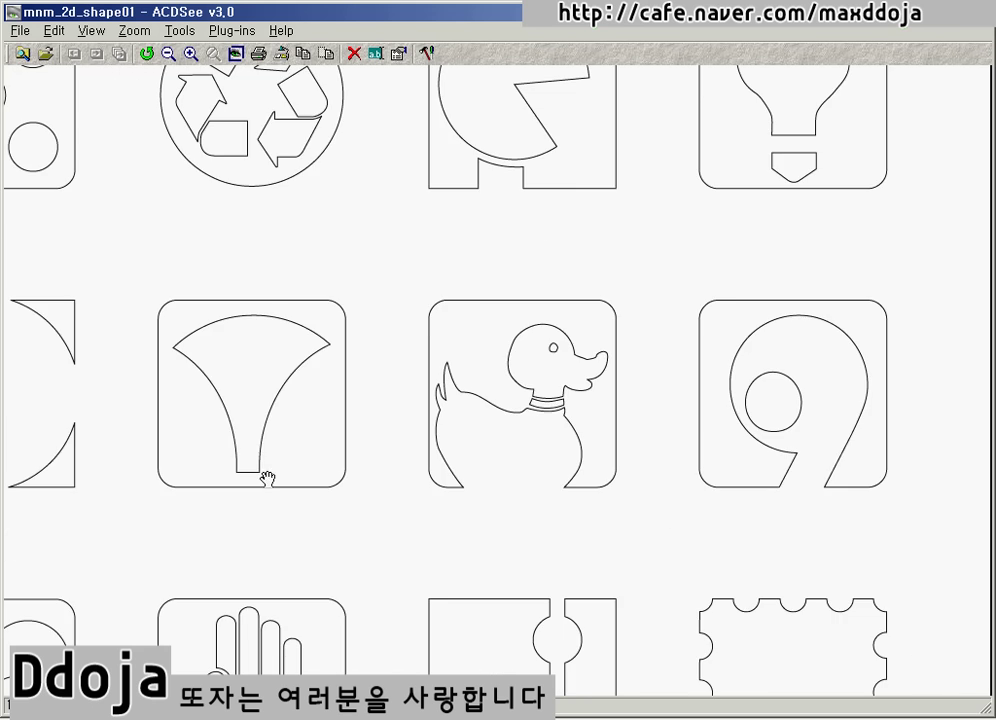
drag(267, 479, 442, 338)
drag(449, 487, 416, 311)
drag(600, 467, 470, 220)
drag(530, 430, 497, 314)
drag(341, 483, 505, 222)
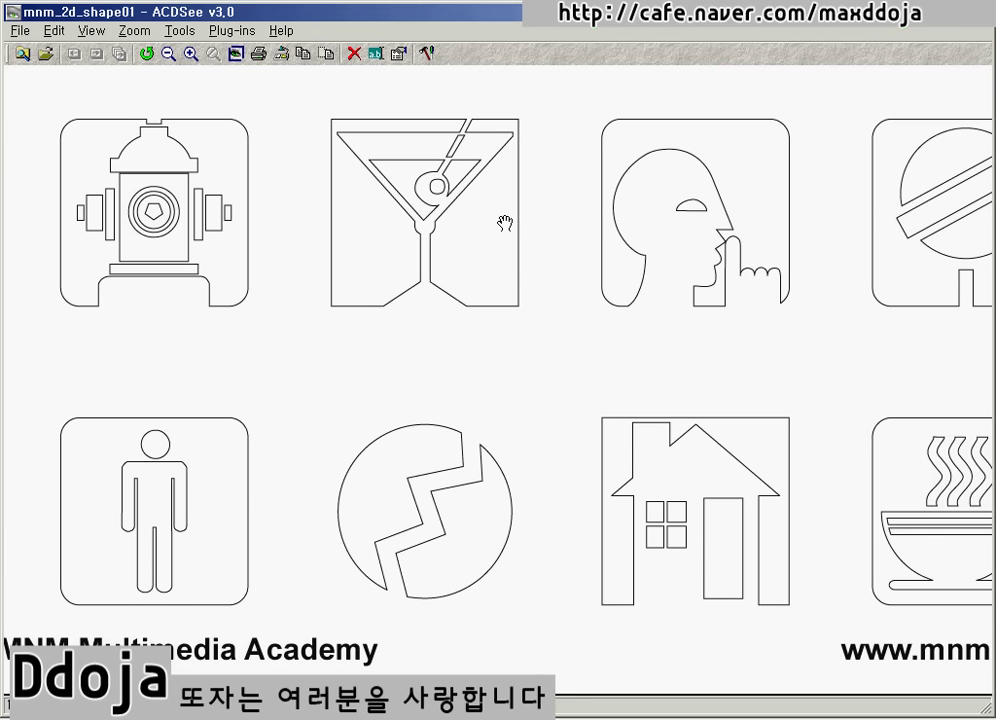
Go back up the reference sheet and bring the dog icon in the second row into view.
drag(500, 251, 540, 300)
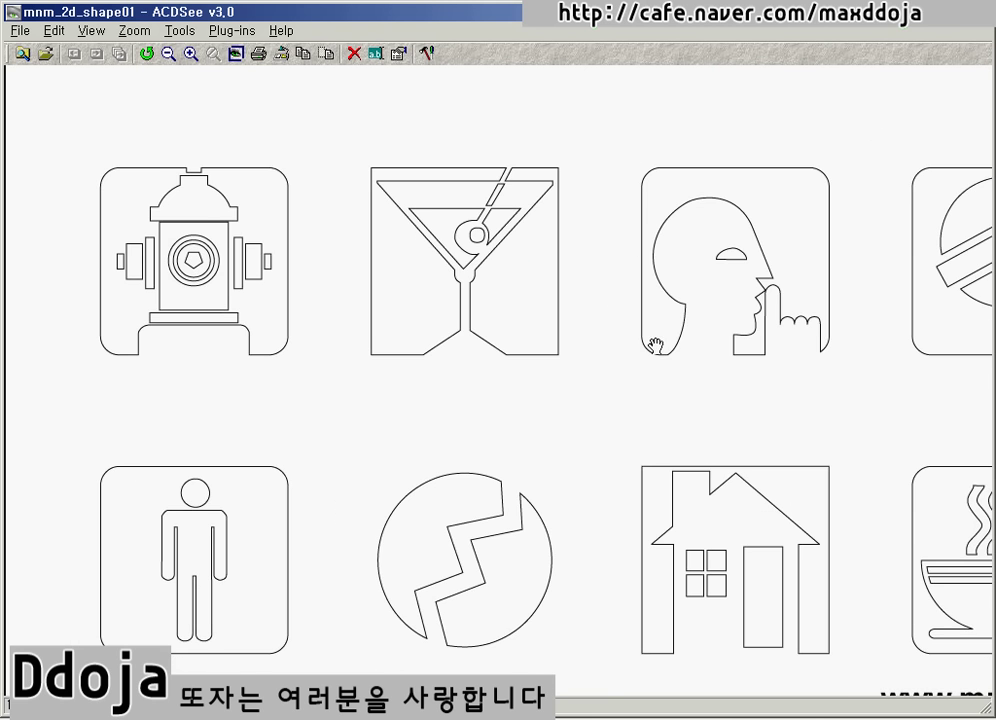
drag(619, 300, 407, 411)
drag(420, 222, 436, 438)
drag(451, 253, 634, 327)
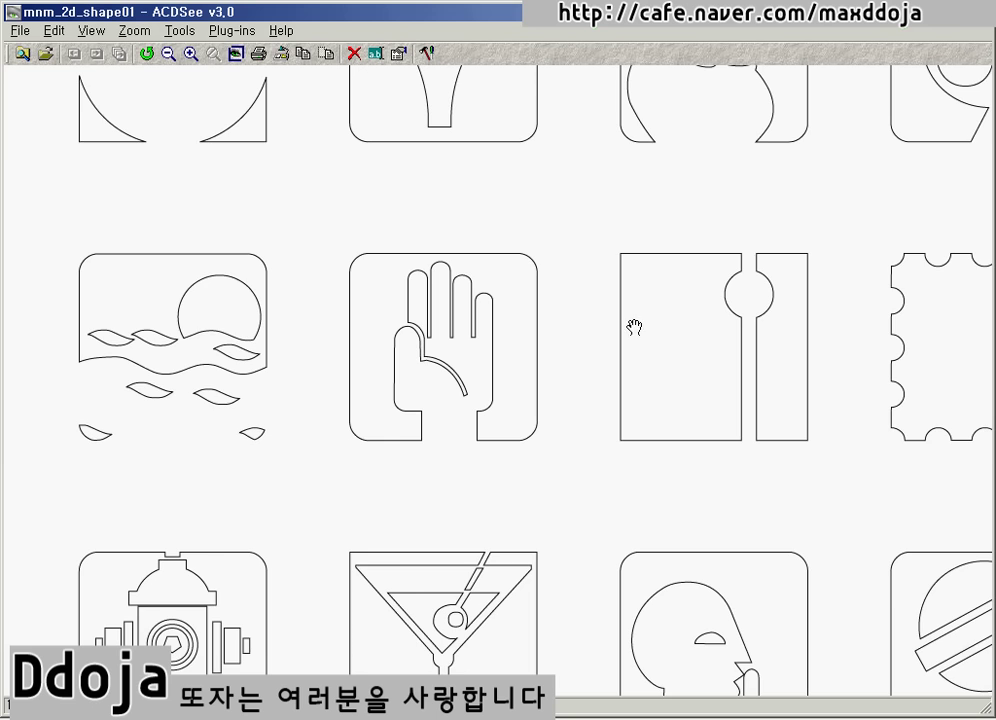
drag(638, 229, 647, 420)
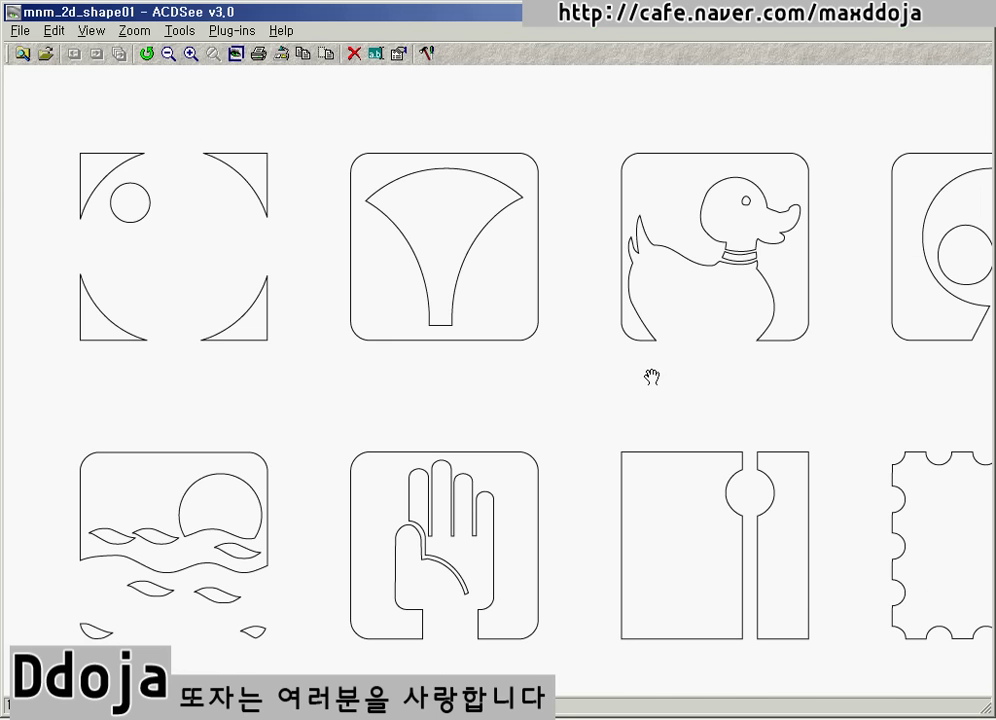
drag(658, 351, 465, 361)
drag(354, 235, 354, 325)
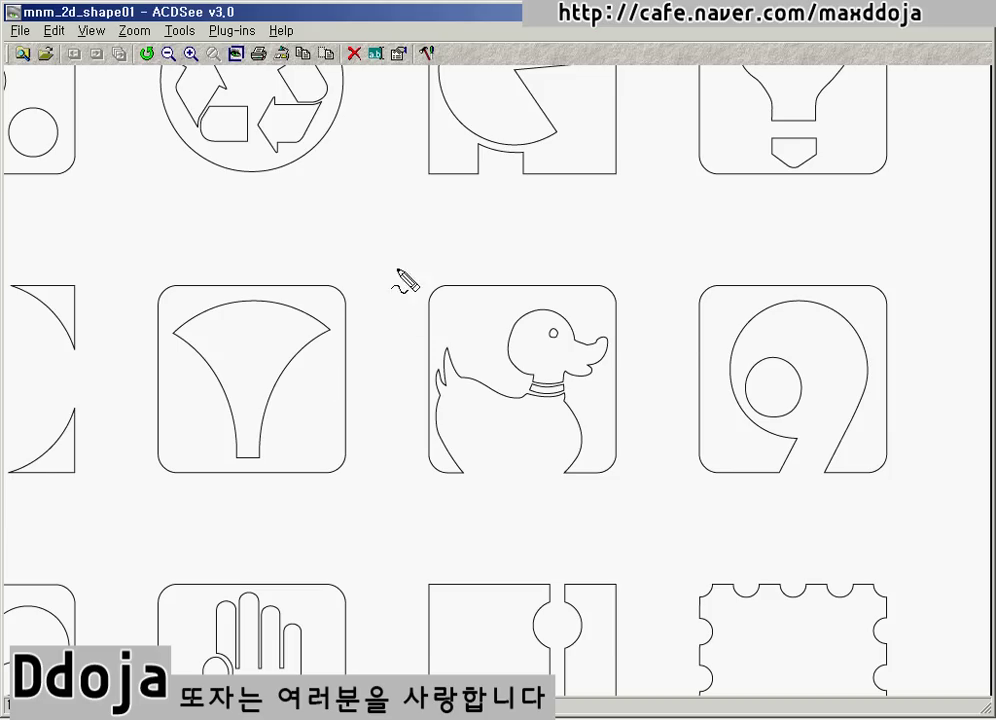
Mark up the dog icon with a red frame, traced body edges and a width and height of 100, and clear the marks.
mouse_move(398, 270)
mouse_down()
mouse_move(436, 507)
mouse_move(654, 489)
mouse_move(651, 264)
mouse_move(392, 268)
mouse_up()
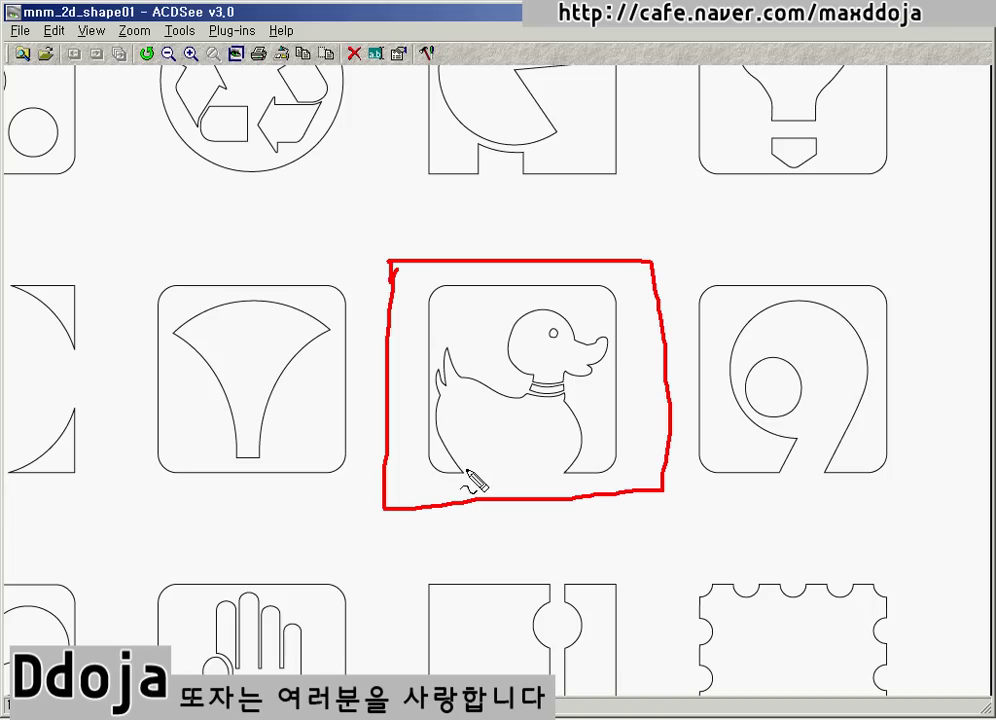
drag(440, 421, 439, 391)
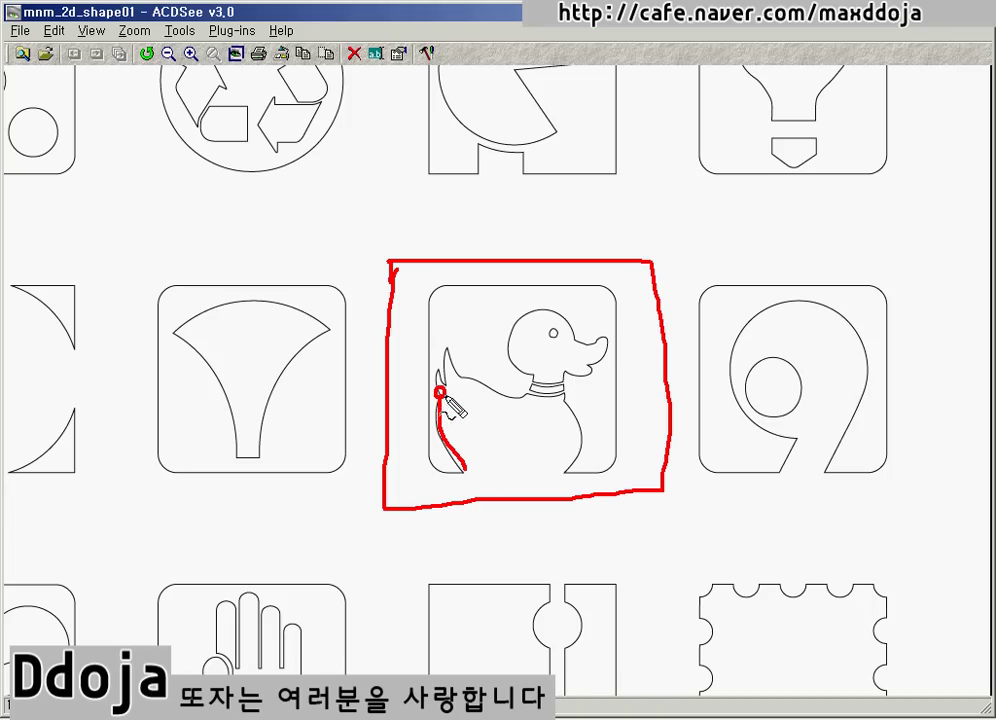
mouse_move(566, 401)
mouse_down()
mouse_move(573, 420)
mouse_move(561, 472)
mouse_move(551, 462)
mouse_move(570, 467)
mouse_up()
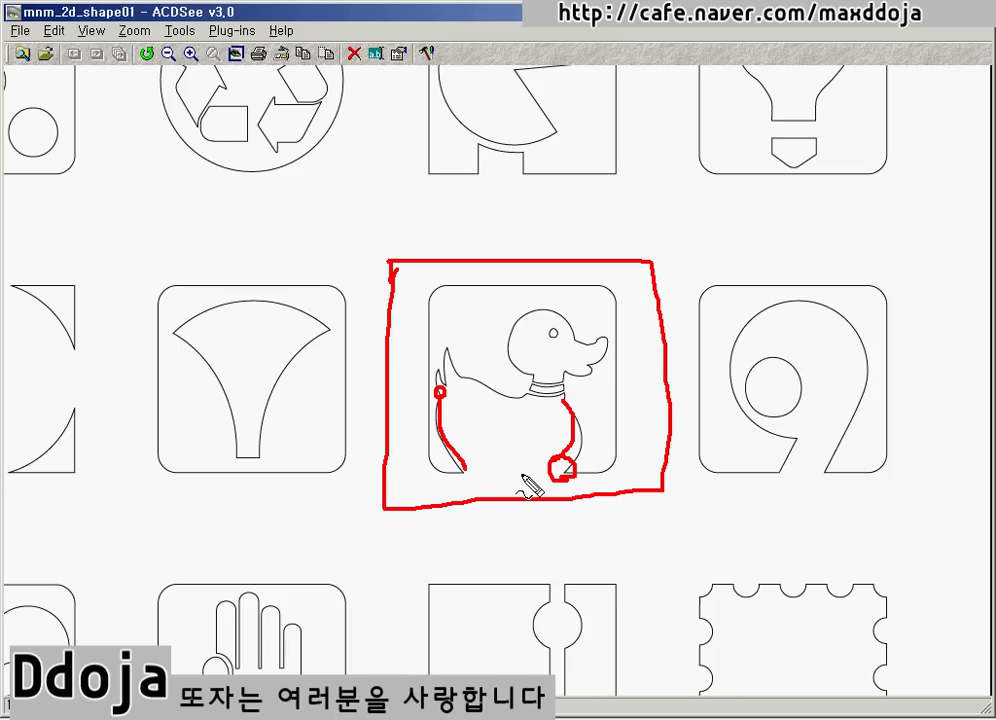
drag(428, 276, 611, 277)
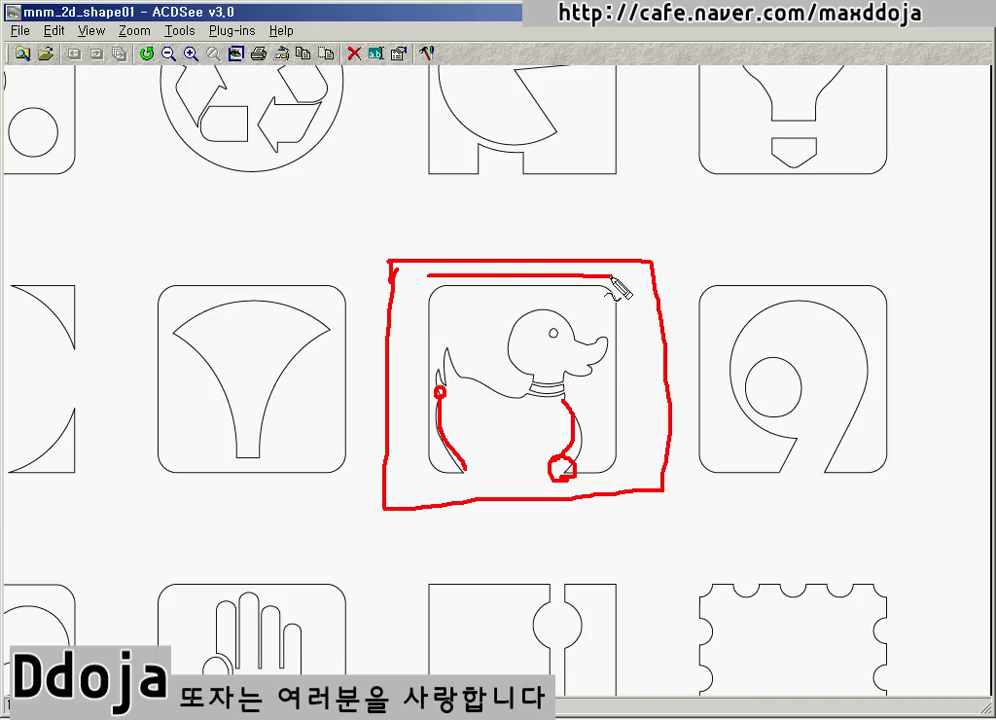
mouse_move(491, 223)
mouse_down()
mouse_move(482, 246)
mouse_move(505, 231)
mouse_move(541, 240)
mouse_move(522, 228)
mouse_up()
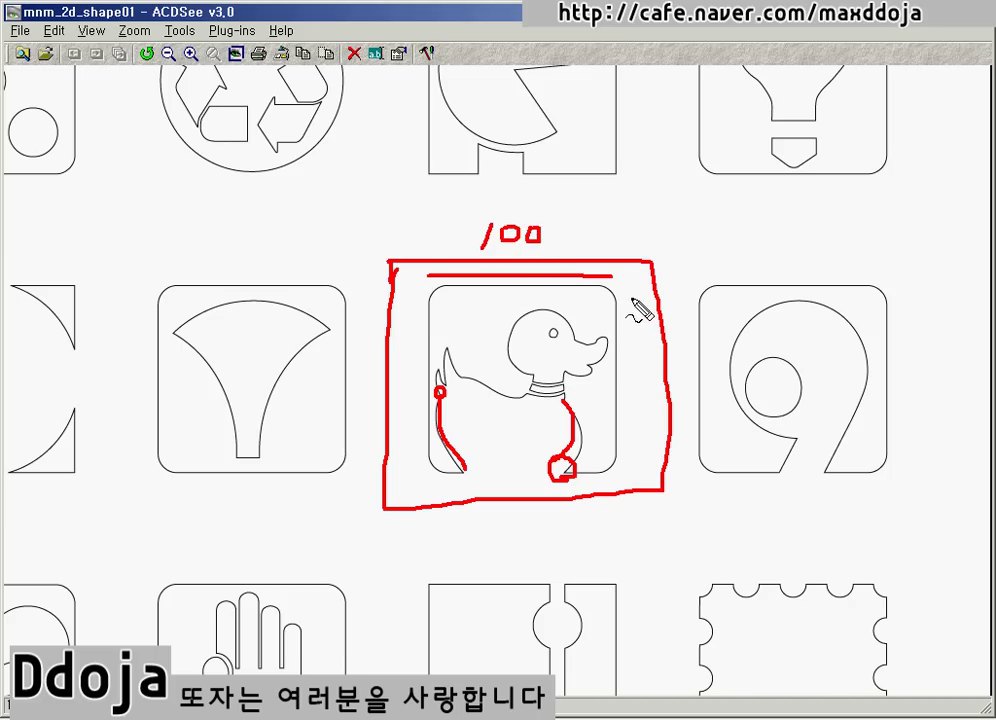
drag(631, 299, 633, 467)
mouse_move(654, 408)
mouse_down()
mouse_move(656, 426)
mouse_move(700, 408)
mouse_up()
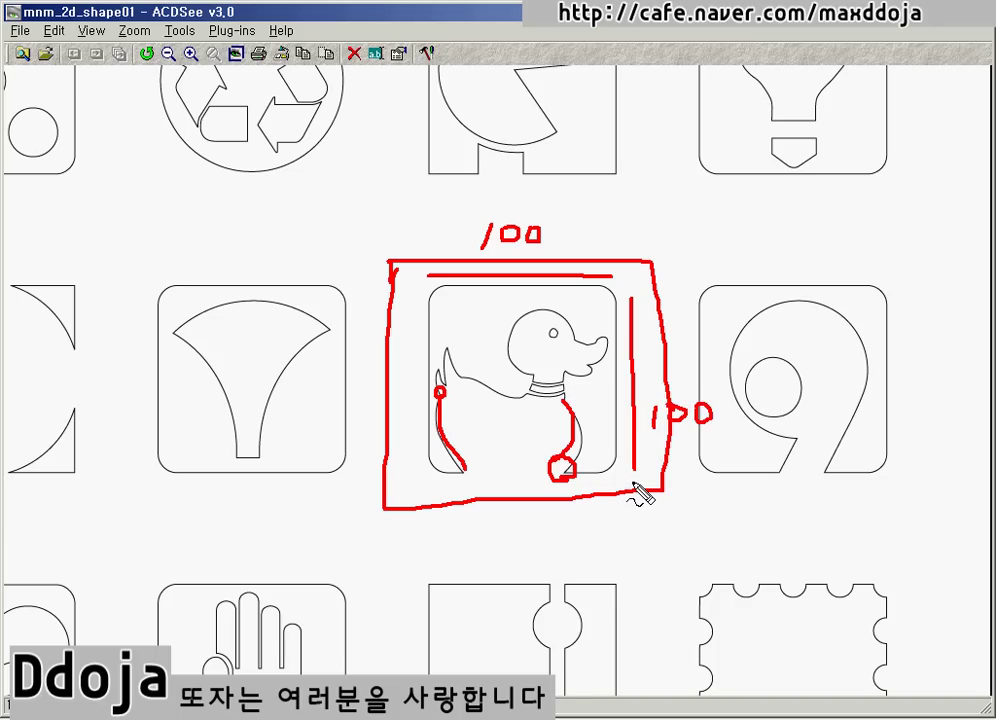
key(Escape)
Switch back to 3ds Max and mark one grid cell beside the origin and the grid readout, clearing the marks again.
key(alt+Tab)
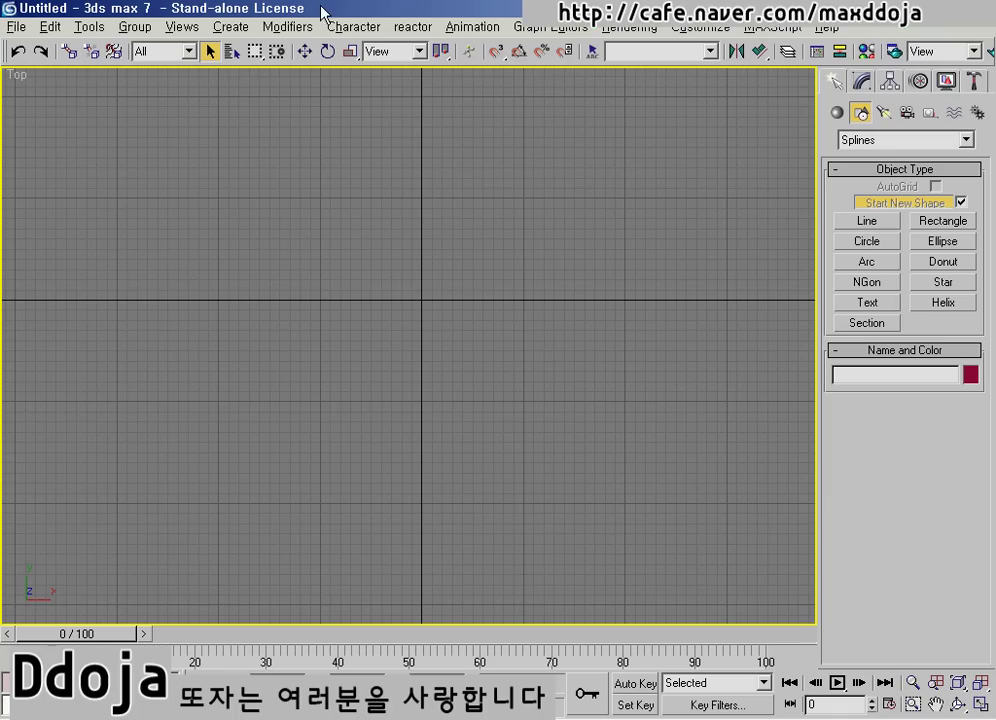
middle_drag(412, 325, 404, 349)
scroll(400, 304, up, 3)
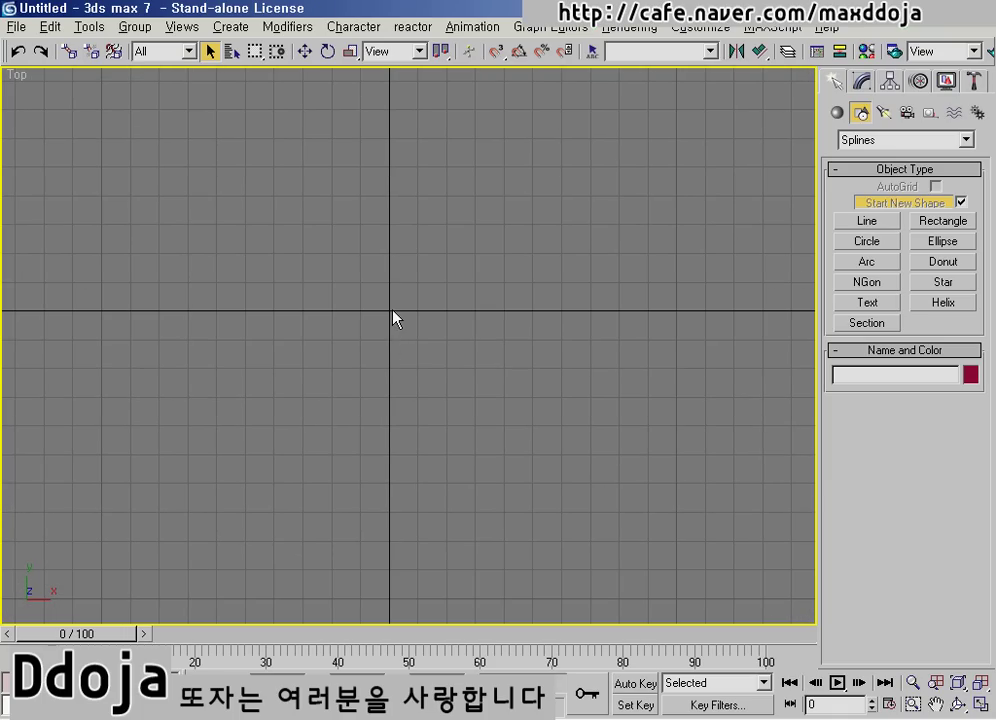
key(ctrl+shift+d)
click(391, 312)
drag(392, 314, 418, 312)
mouse_move(530, 700)
mouse_down()
mouse_move(562, 697)
mouse_move(562, 675)
mouse_move(489, 675)
mouse_up()
key(Escape)
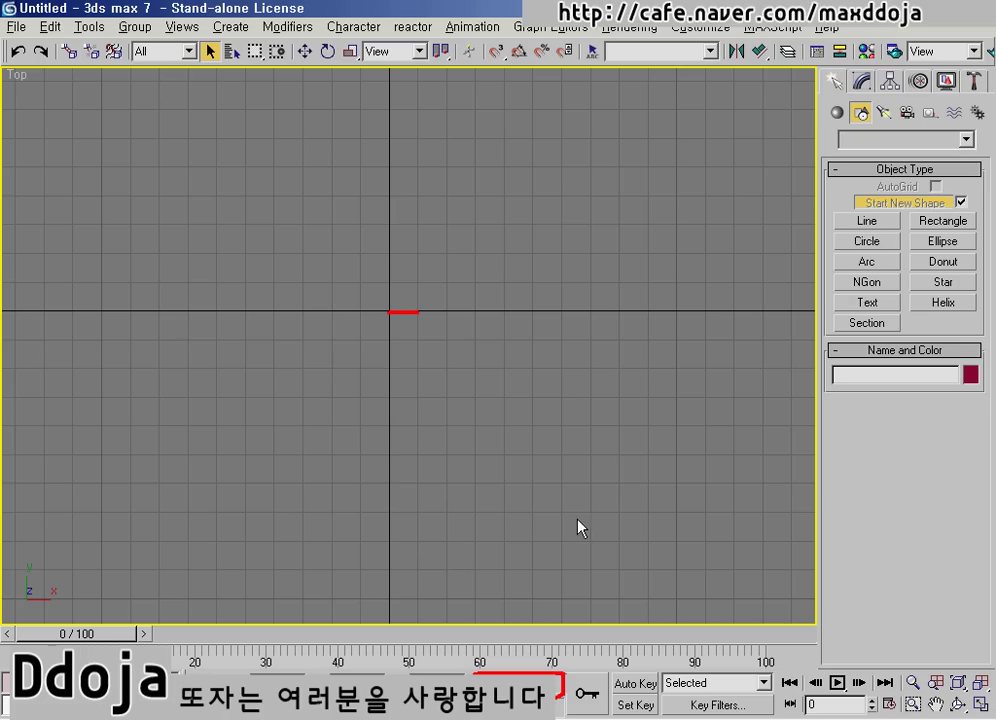
Examine the grid spacing around the origin at a wider zoom, temporarily marking the width of one small cell.
scroll(416, 363, down, 5)
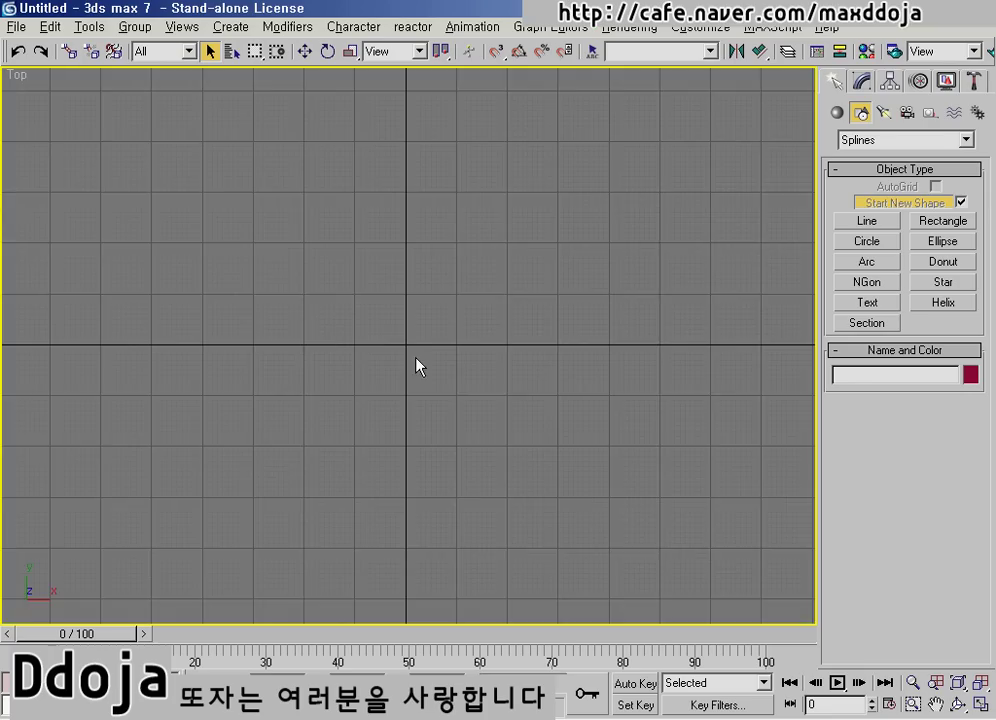
middle_drag(414, 361, 417, 347)
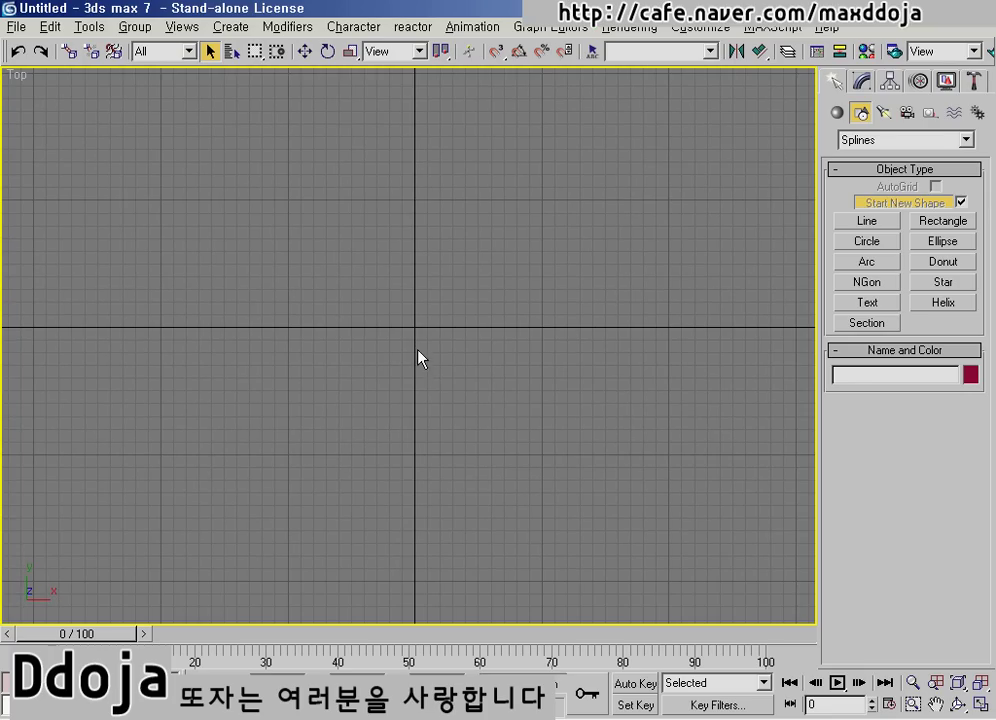
key(ctrl+2)
drag(415, 338, 427, 338)
key(Escape)
click(981, 686)
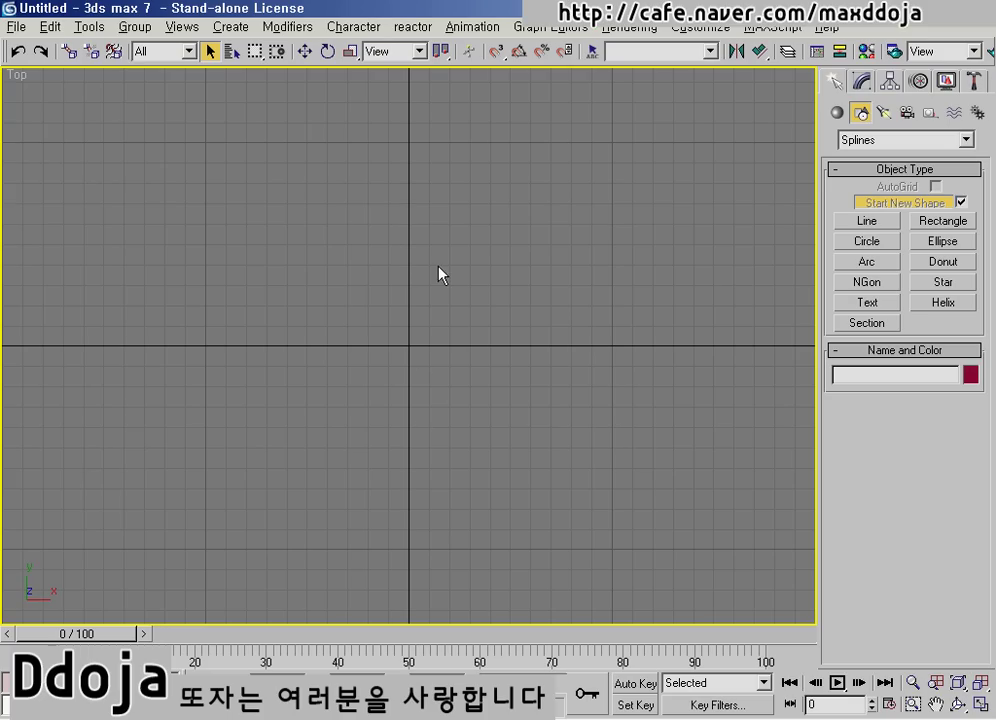
Highlight the major grid lines up and across from the origin with freehand red strokes and clear them.
middle_drag(439, 267, 397, 355)
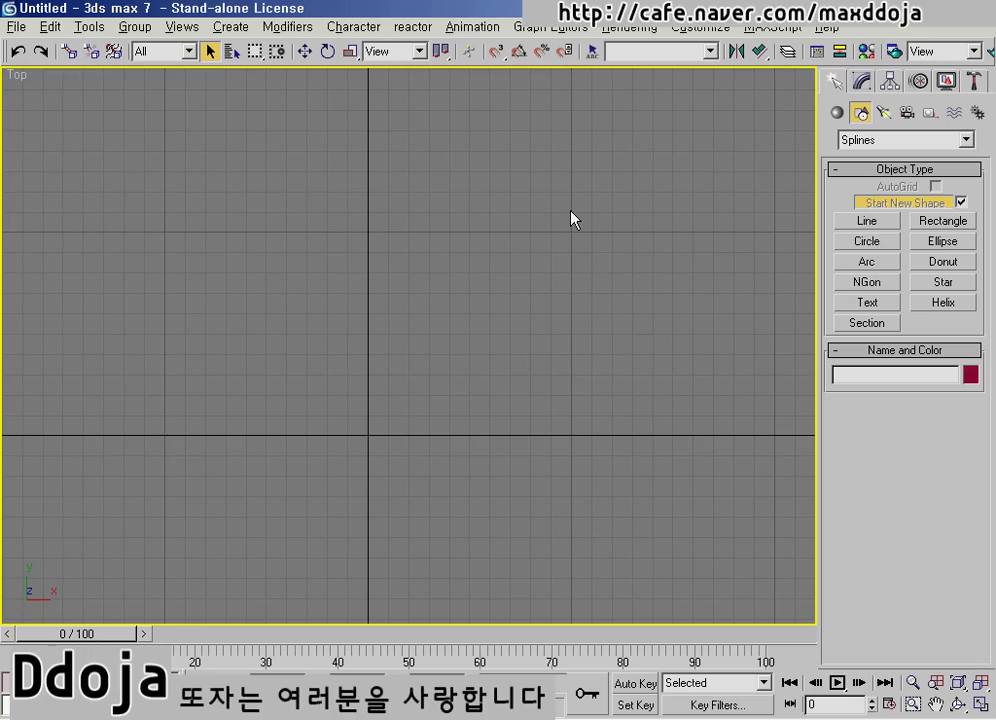
mouse_move(570, 190)
mouse_down()
mouse_move(582, 489)
mouse_move(566, 518)
mouse_up()
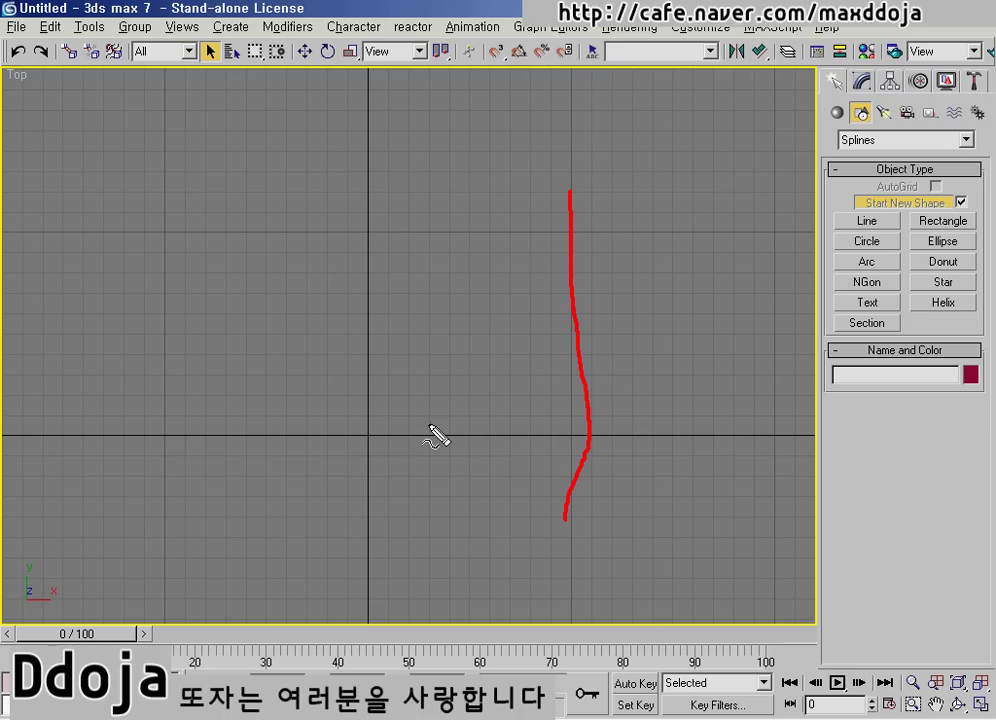
drag(377, 230, 672, 232)
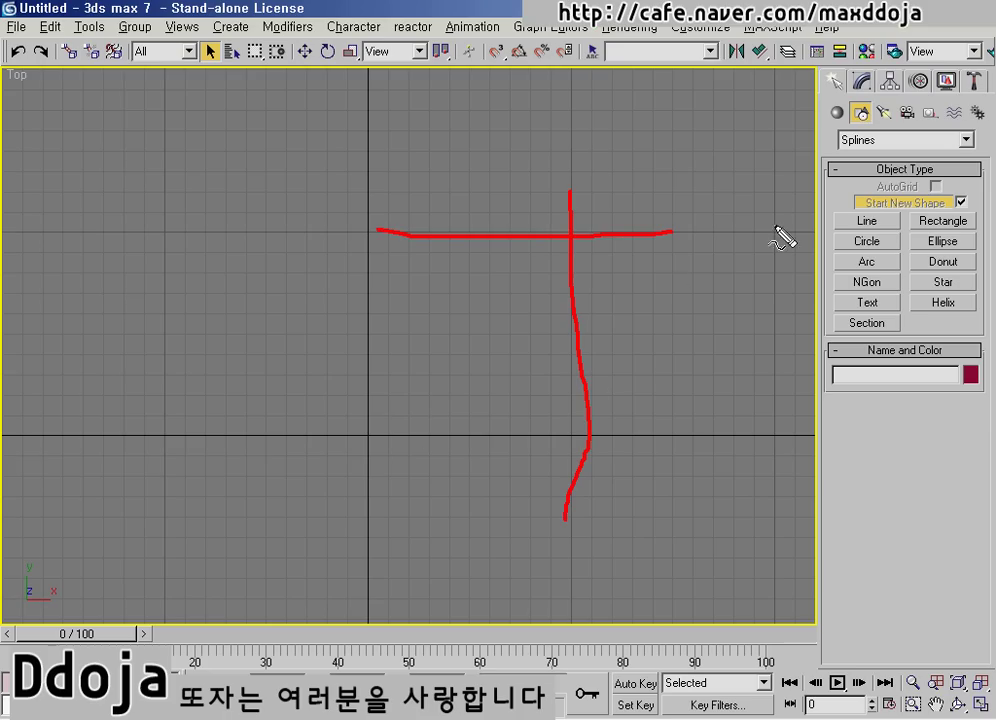
mouse_move(776, 213)
mouse_down()
mouse_move(781, 356)
mouse_move(770, 474)
mouse_up()
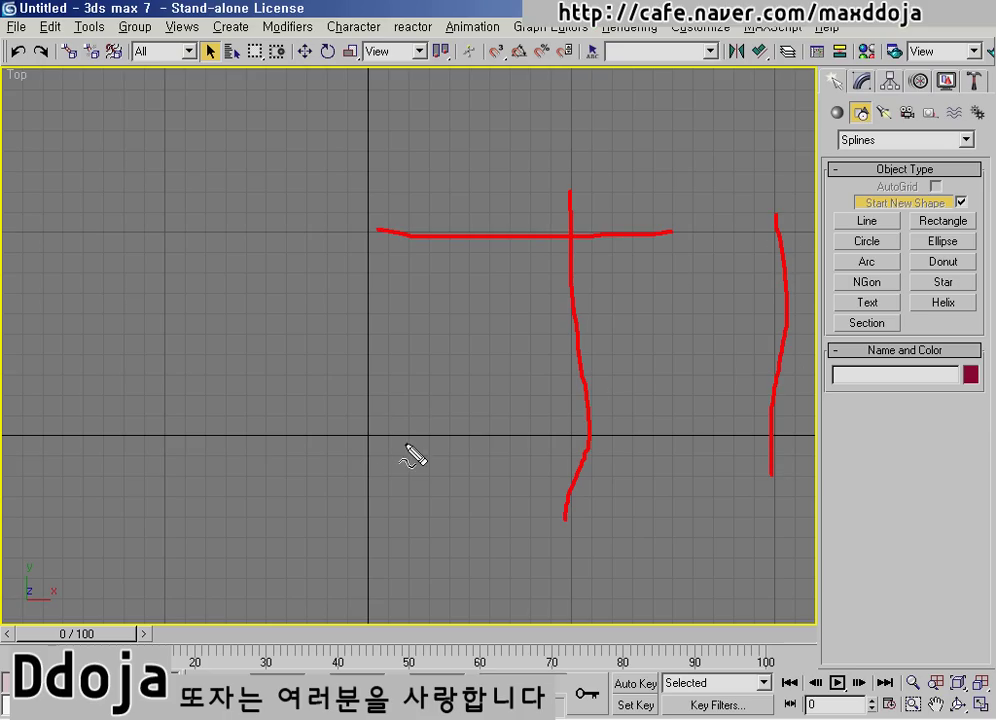
mouse_move(568, 433)
mouse_down()
mouse_move(418, 465)
mouse_move(390, 451)
mouse_up()
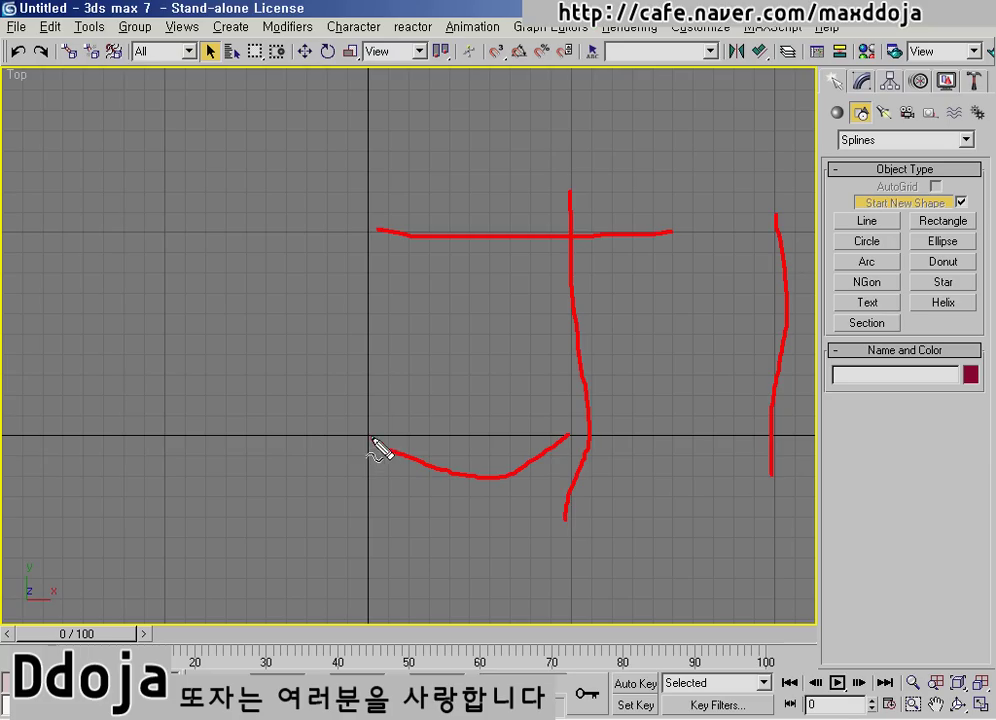
key(Escape)
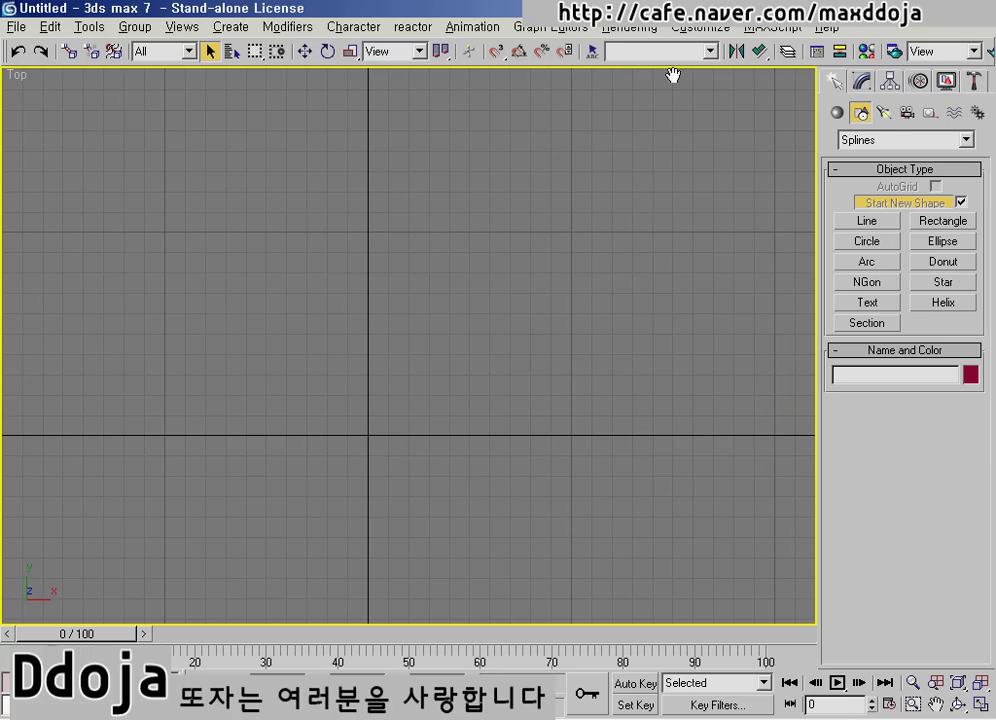
Set the system unit scale to 1 unit = 1.0 millimeters, briefly trying inches before accepting.
click(700, 27)
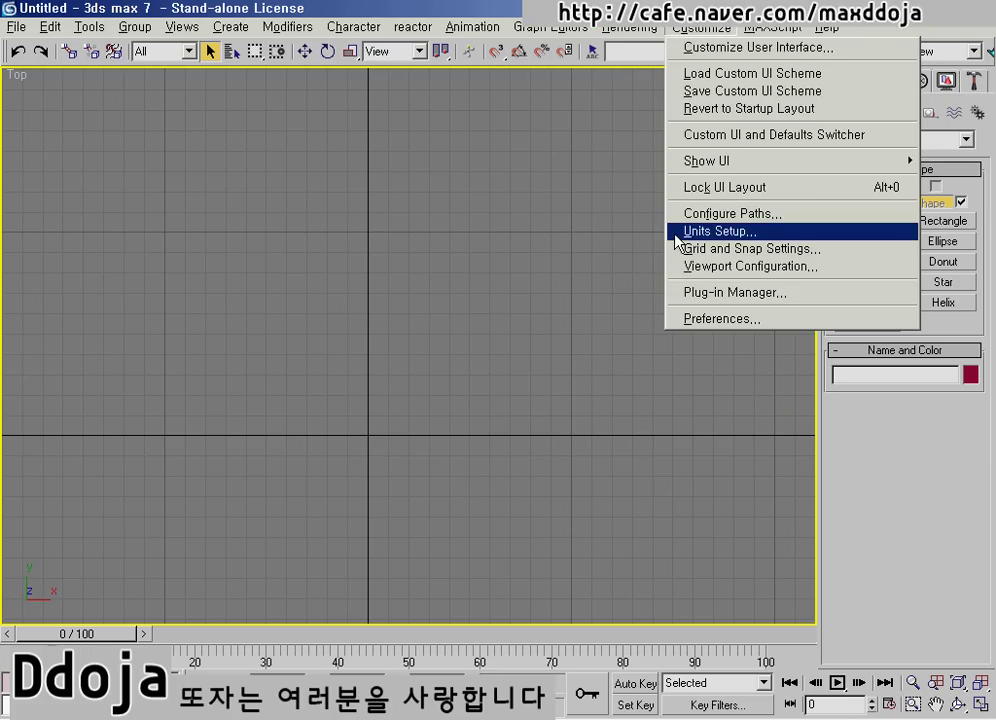
click(737, 236)
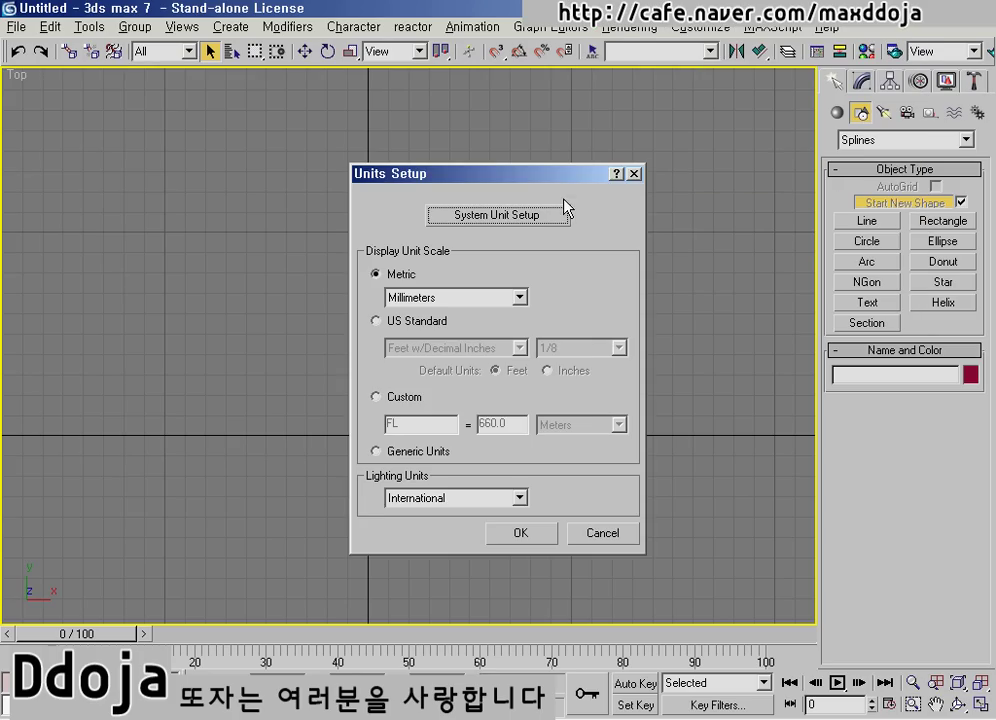
drag(516, 178, 493, 152)
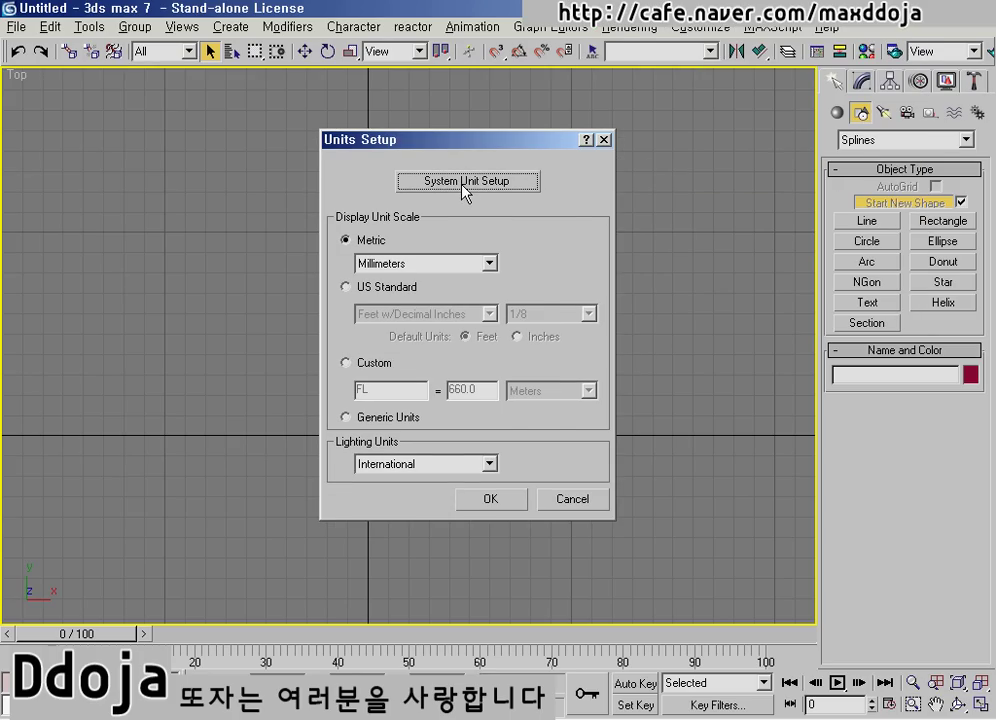
click(463, 181)
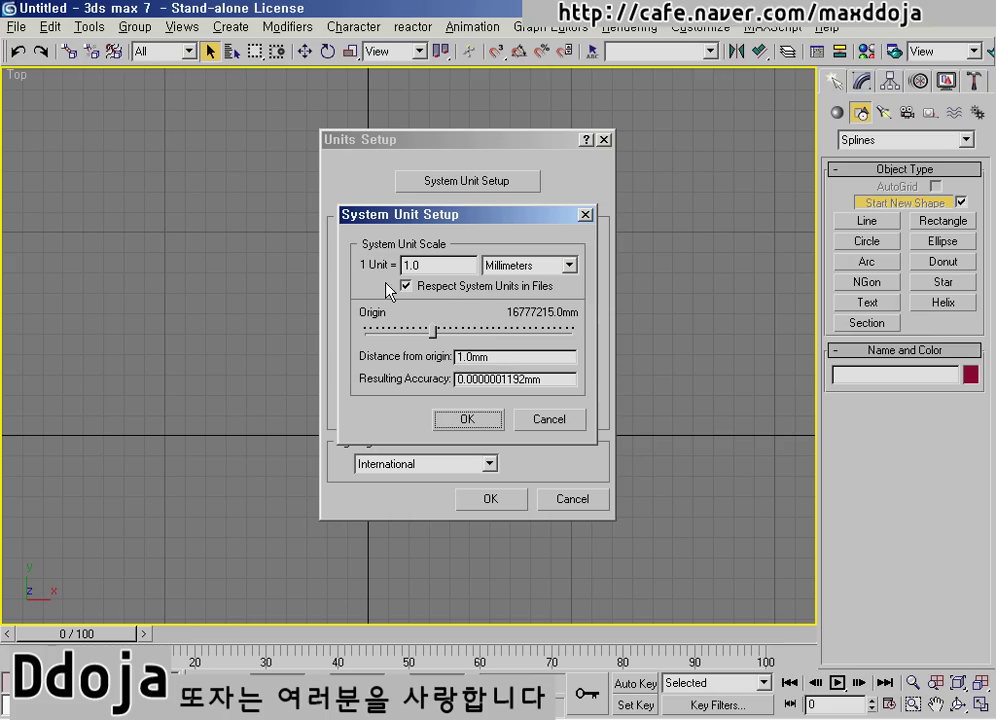
click(513, 268)
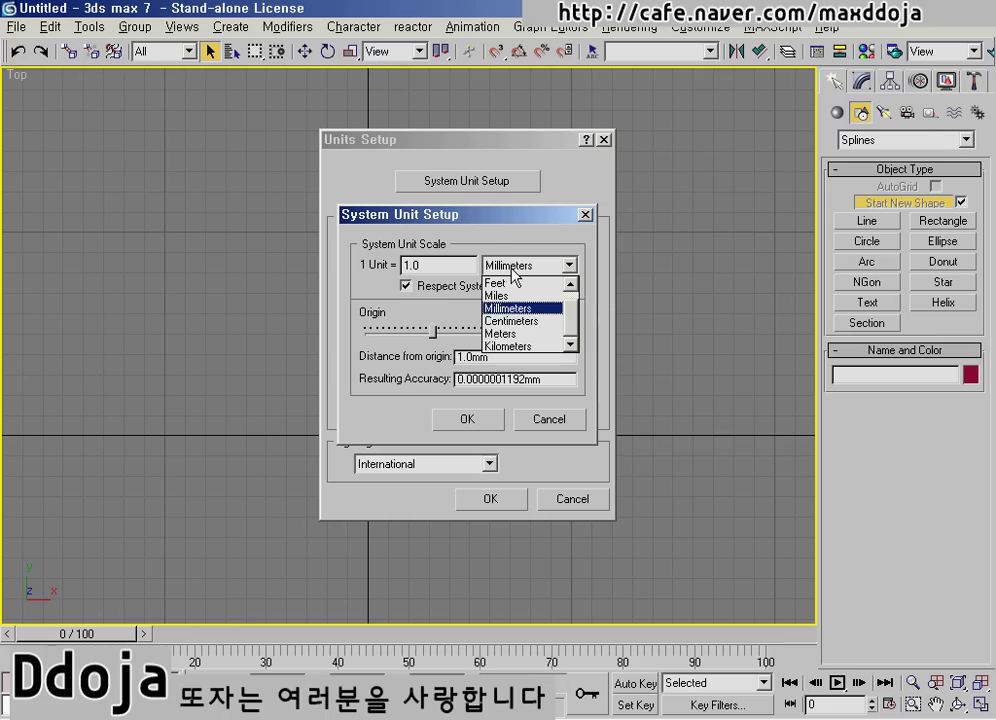
scroll(522, 284, up, 1)
click(518, 283)
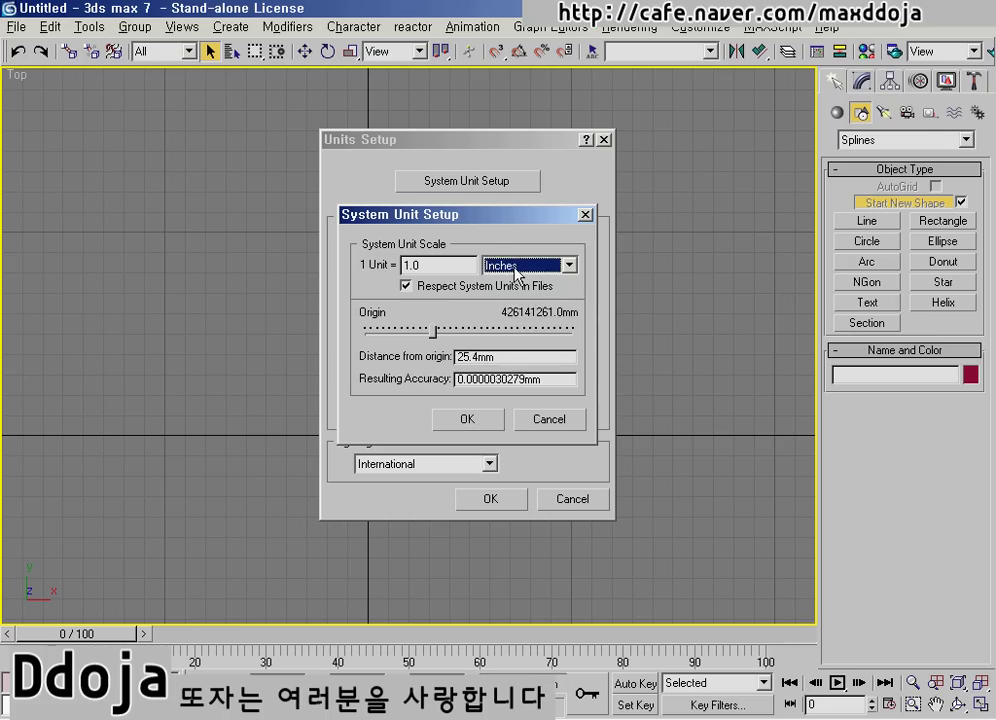
click(516, 268)
click(515, 322)
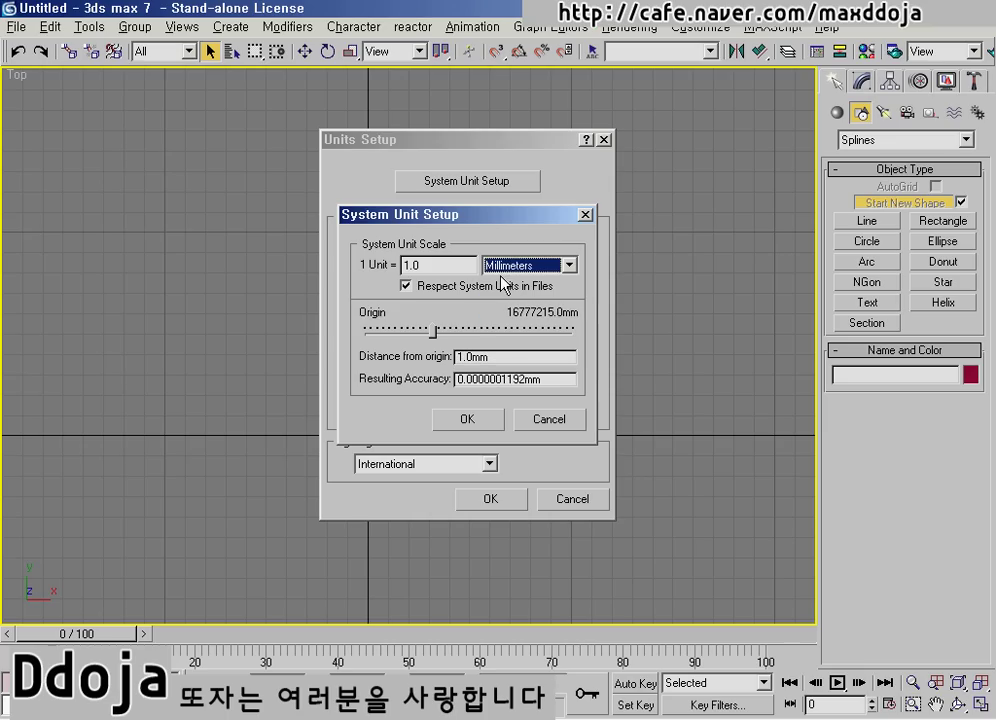
click(476, 418)
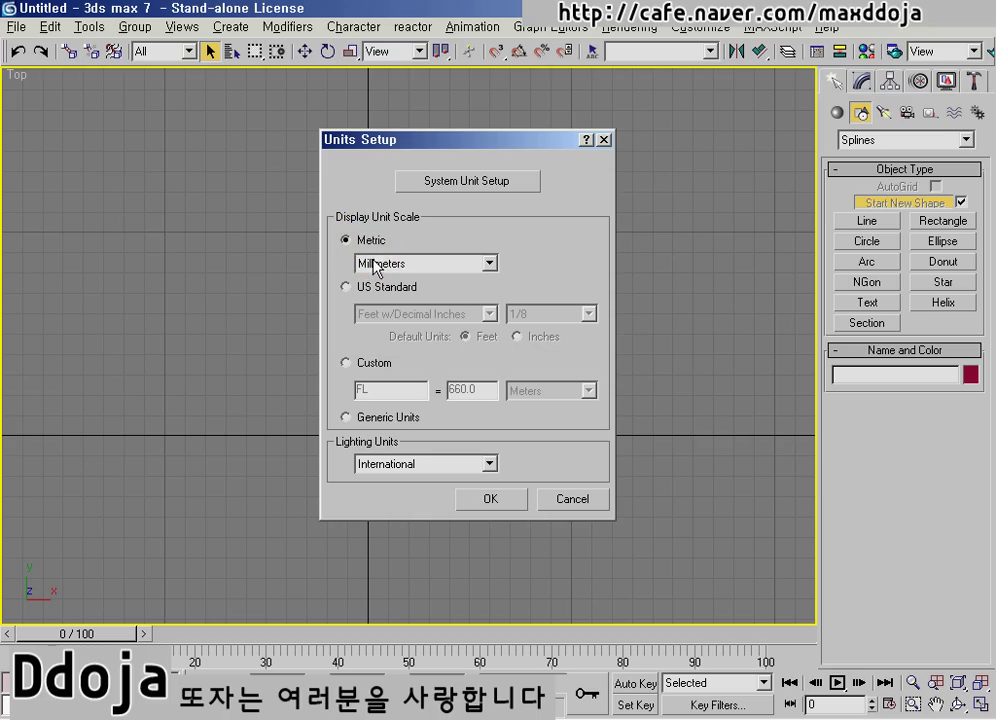
Choose metric millimeters as the display unit scale and accept the units setup.
click(472, 263)
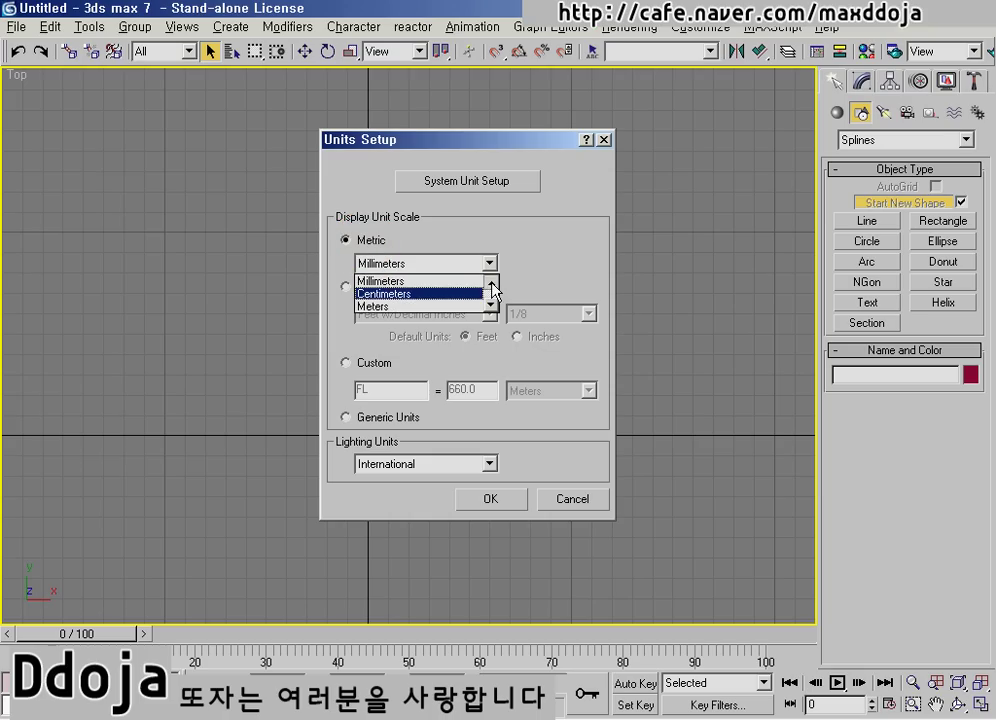
click(390, 281)
click(503, 502)
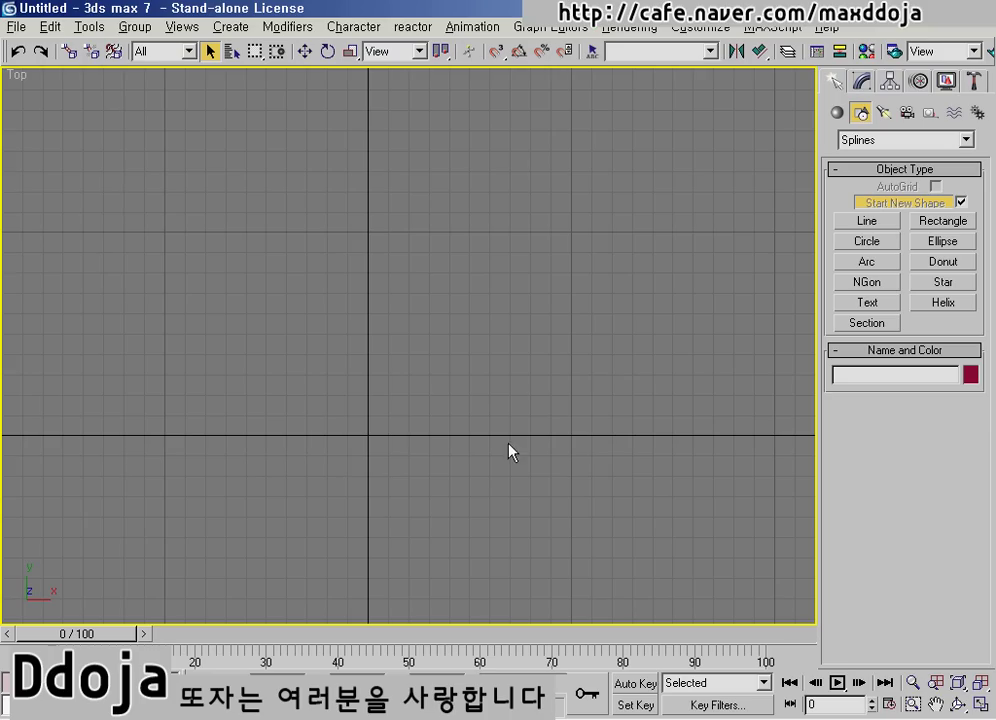
Check the dog icon on the reference sheet in ACDSee and return to 3ds Max.
middle_drag(362, 442, 343, 418)
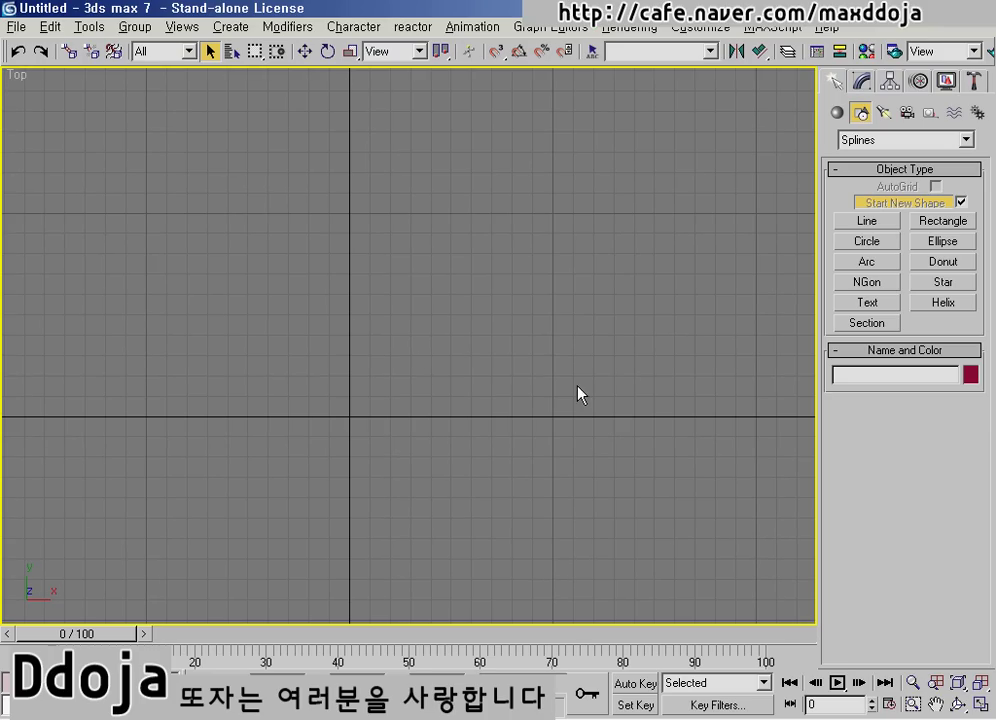
key(alt+Tab)
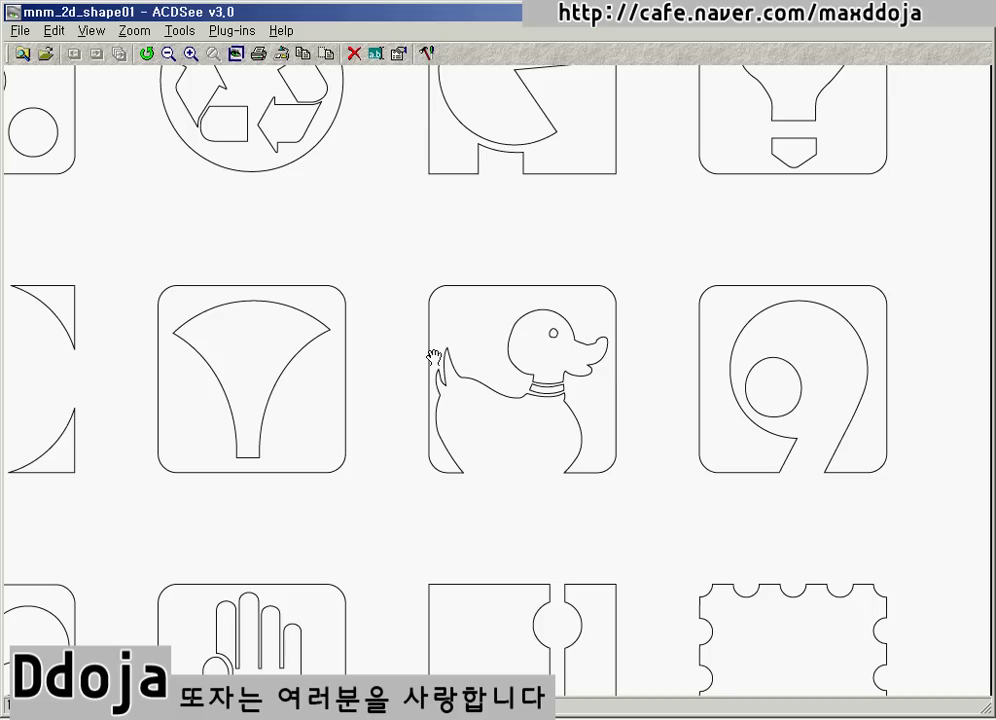
click(948, 22)
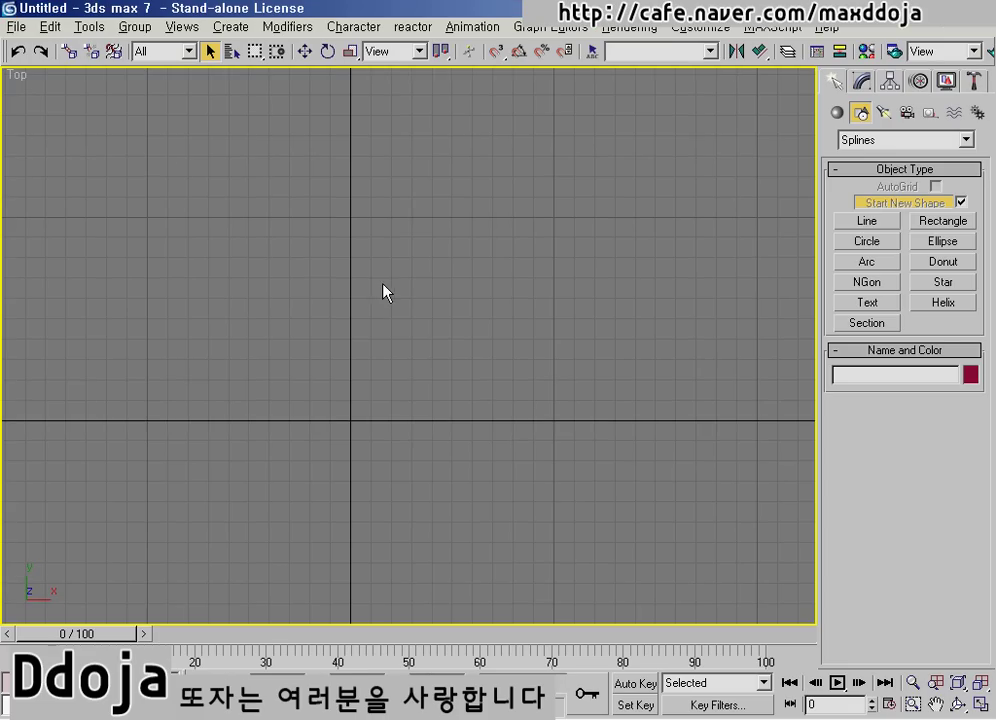
Start a Line spline in the Top view with its first vertex right of the origin, just below the X axis.
click(883, 225)
scroll(410, 405, up, 4)
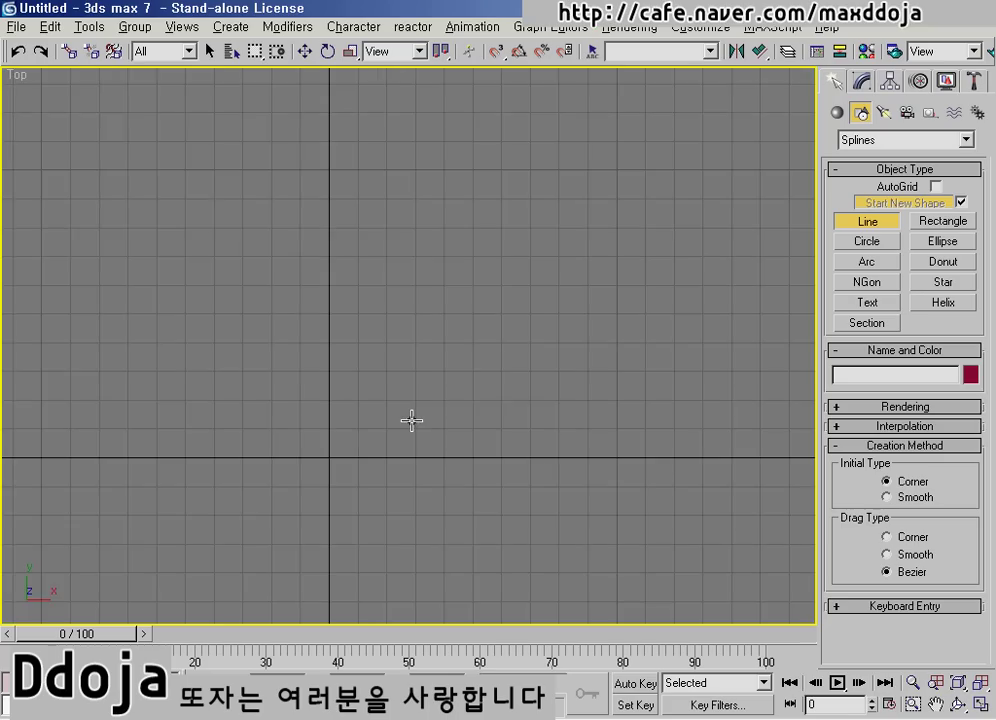
middle_drag(420, 395, 359, 394)
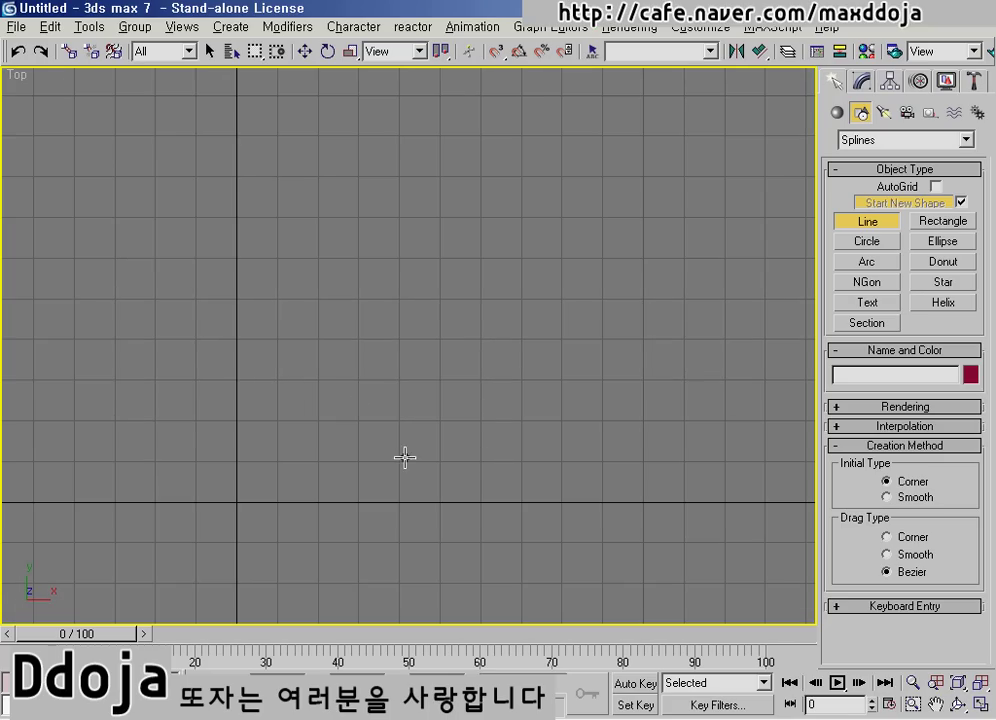
click(327, 517)
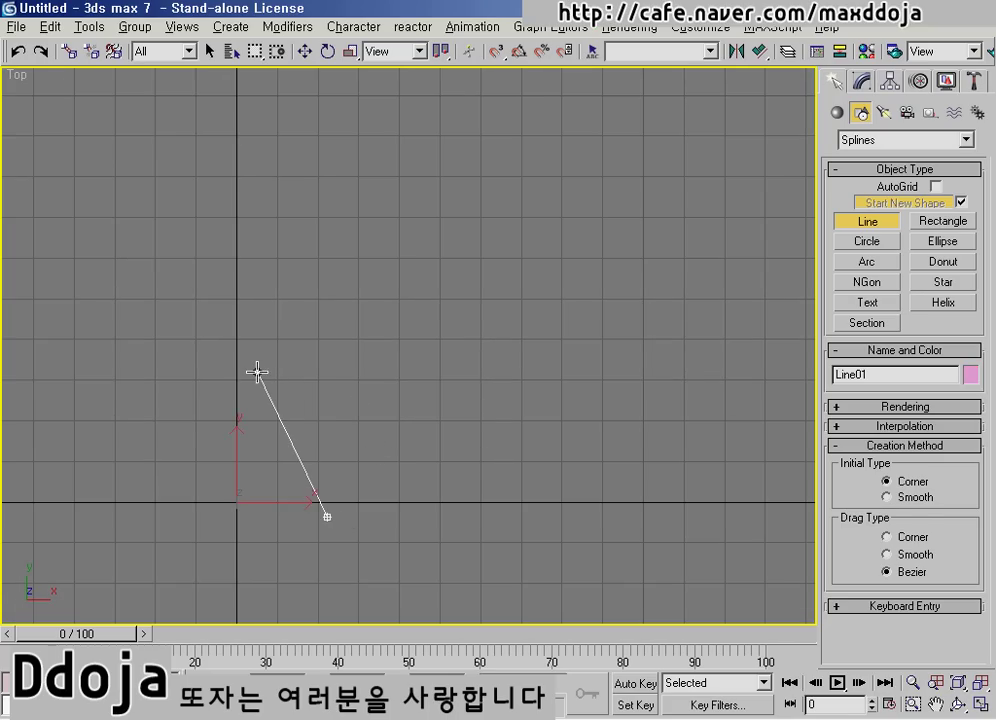
Try several straight corner segments upward from the first vertex, removing the placed vertices again each time.
click(274, 381)
key(BackSpace)
click(287, 433)
click(303, 298)
key(BackSpace)
key(BackSpace)
click(274, 410)
click(299, 317)
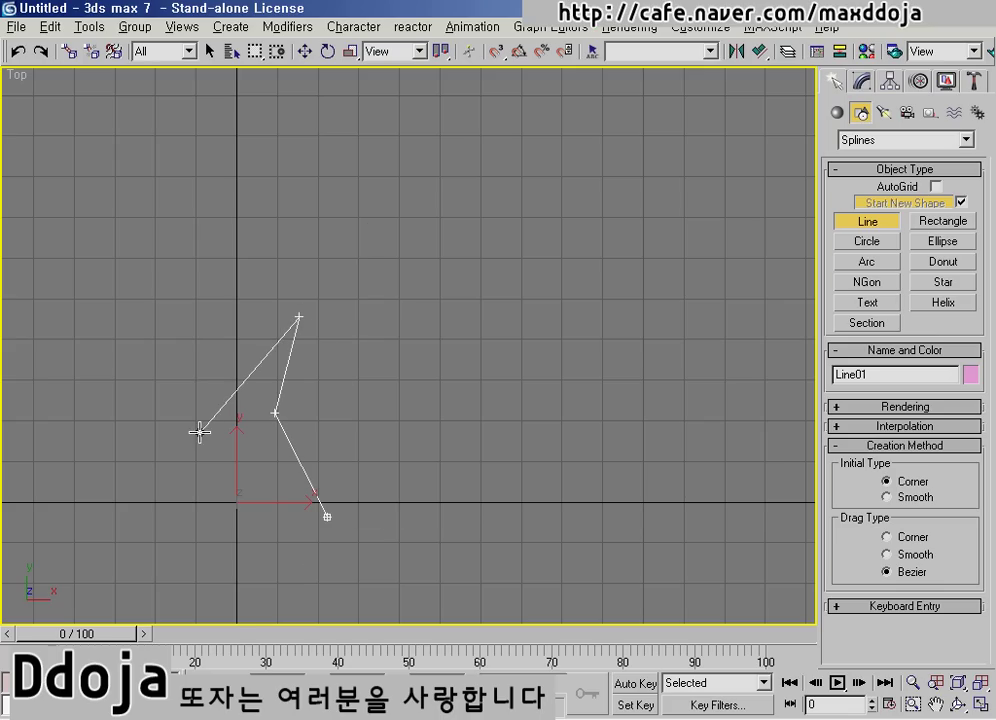
key(BackSpace)
key(BackSpace)
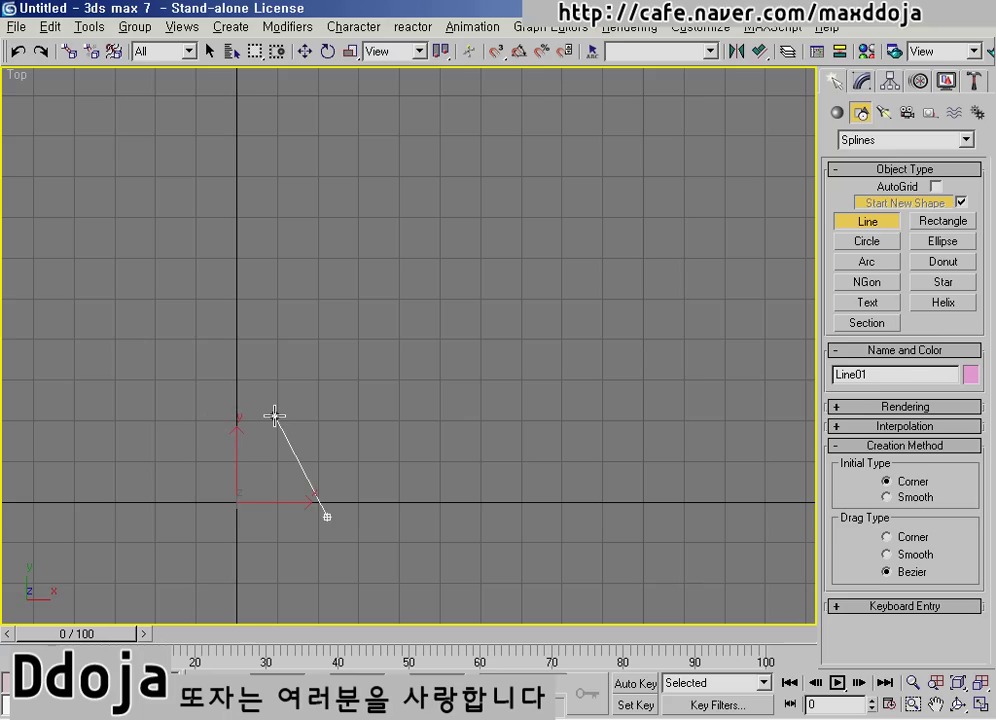
Try drawing the dog's rear, tail and back as a curved line with Bezier vertices.
drag(275, 415, 270, 368)
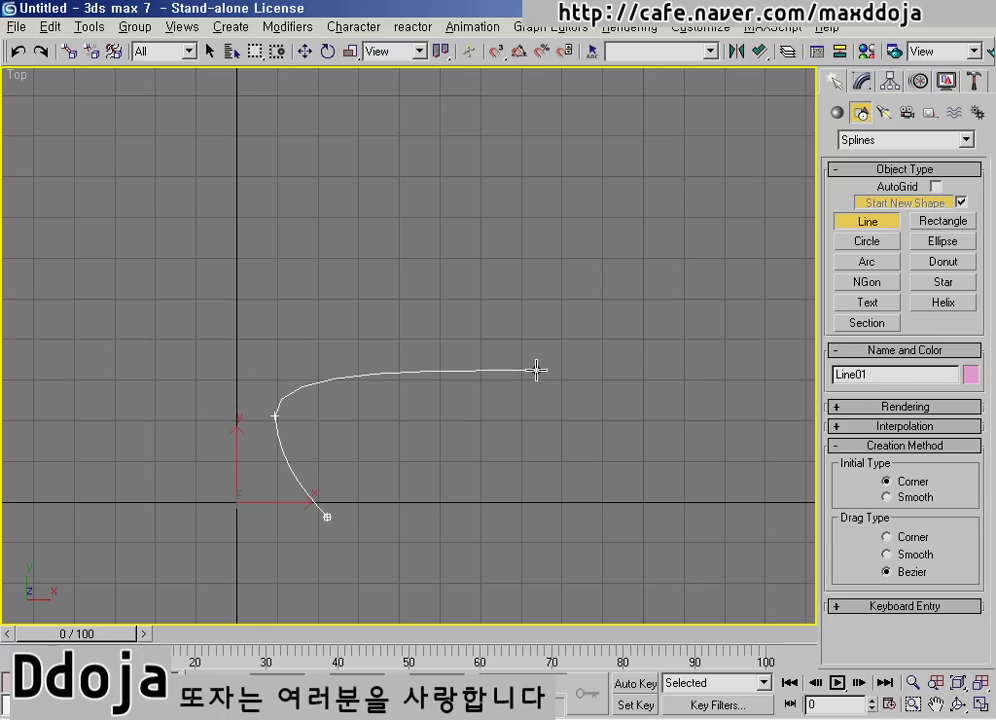
click(292, 335)
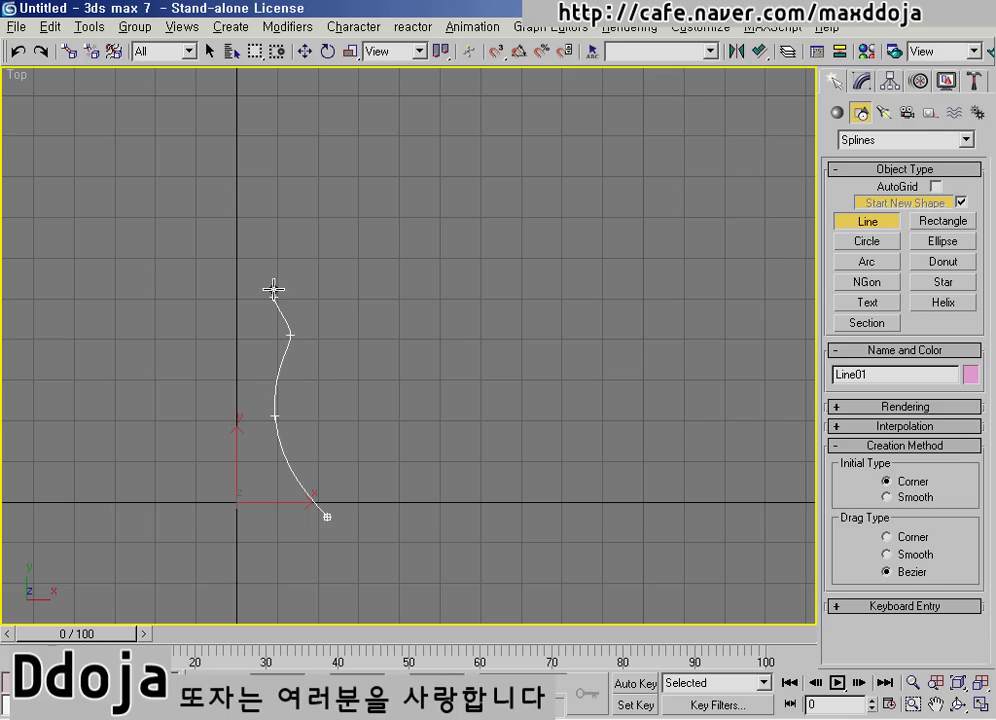
click(274, 297)
click(279, 265)
click(294, 311)
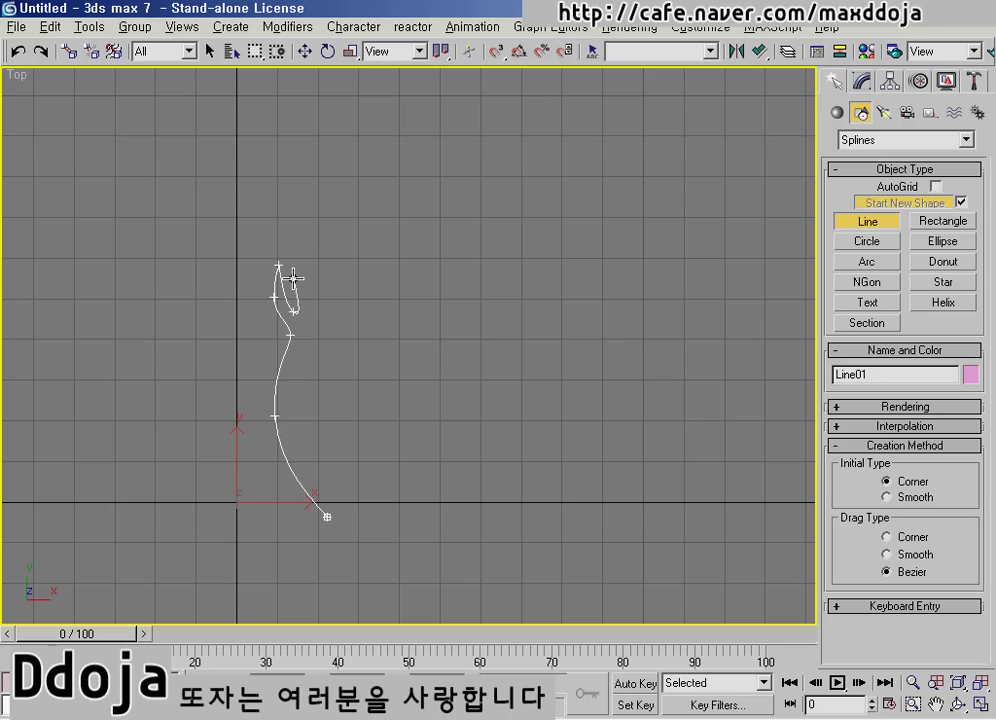
click(293, 278)
click(296, 235)
click(311, 287)
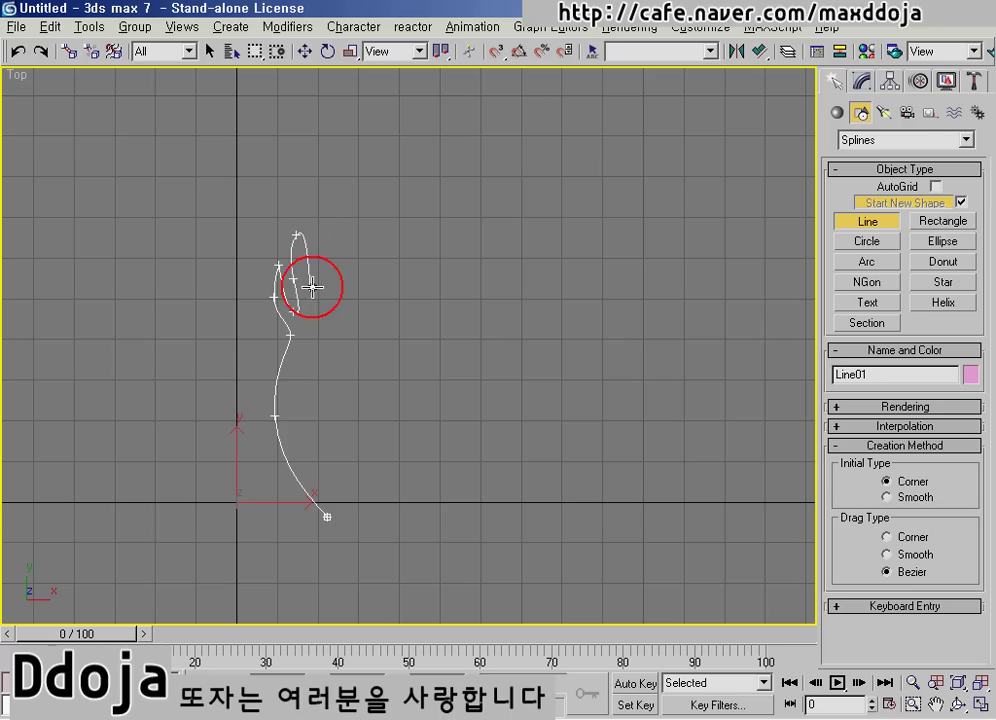
click(360, 255)
click(521, 321)
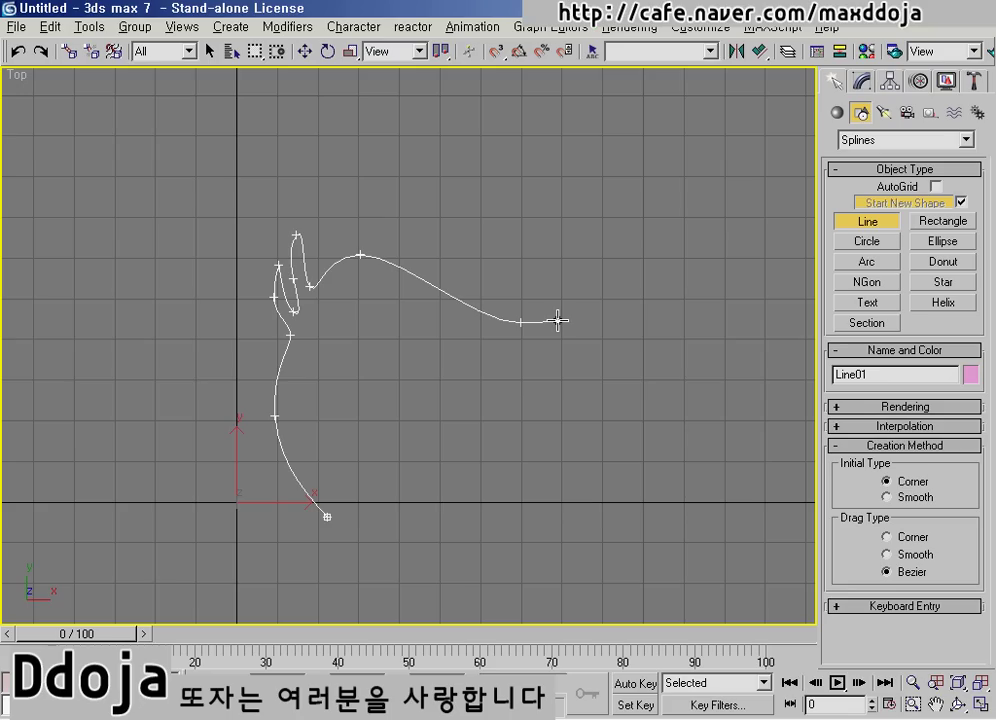
Remove the curved vertices one by one back to the line's first vertex.
key(BackSpace)
key(BackSpace)
key(BackSpace)
key(BackSpace)
key(BackSpace)
key(BackSpace)
key(BackSpace)
key(BackSpace)
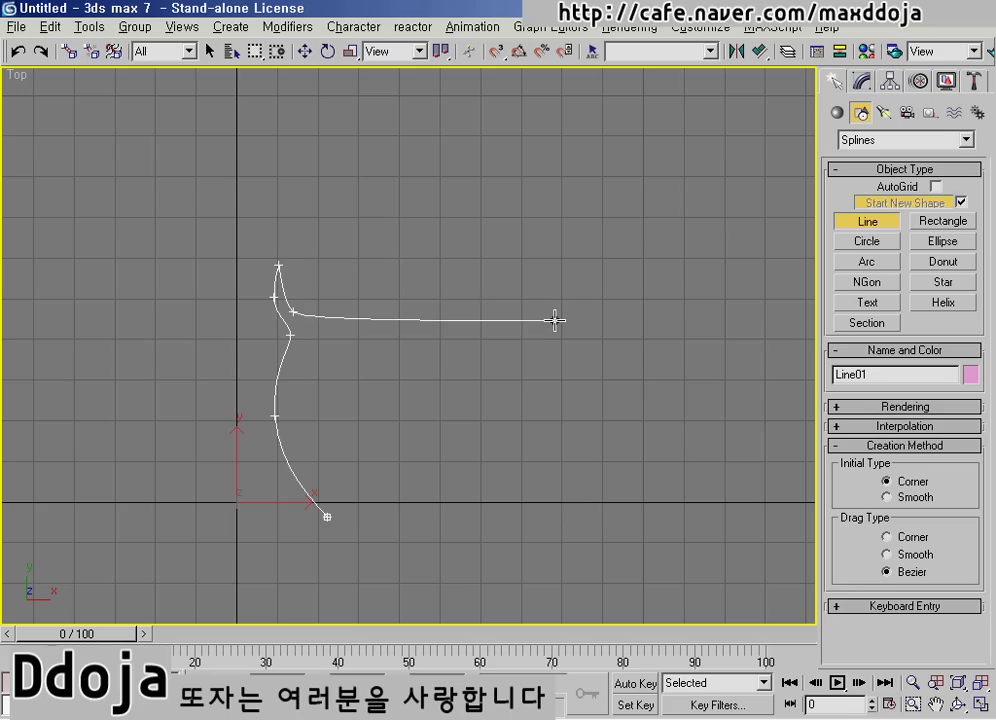
key(BackSpace)
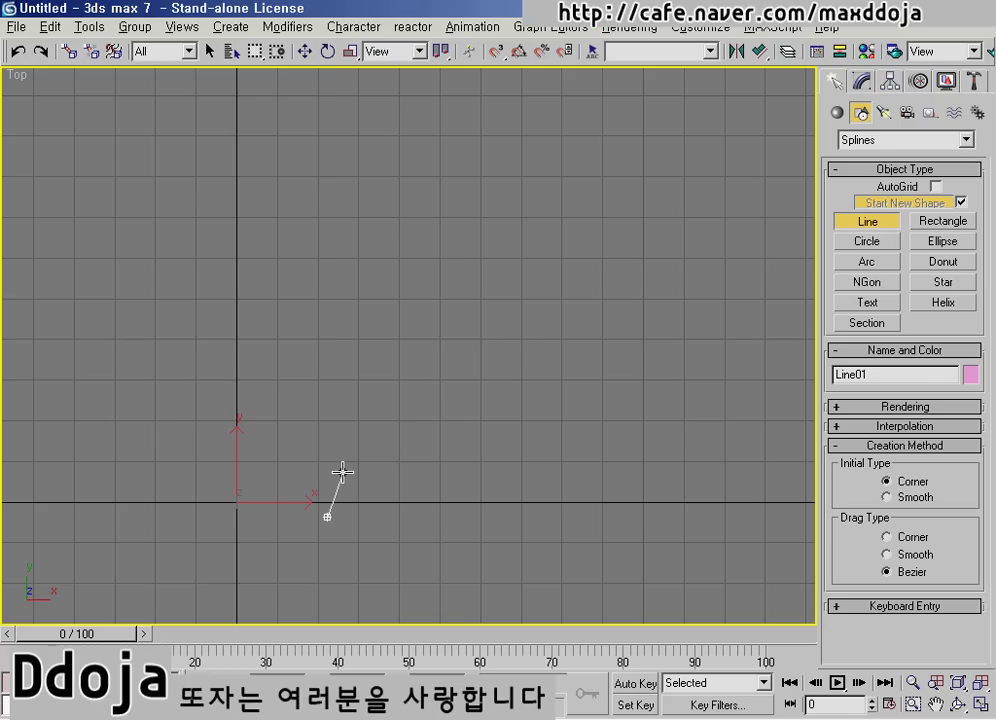
Draw the dog's hind leg, rear and pointed tail with straight corner segments from the first vertex.
click(273, 422)
click(275, 340)
click(267, 312)
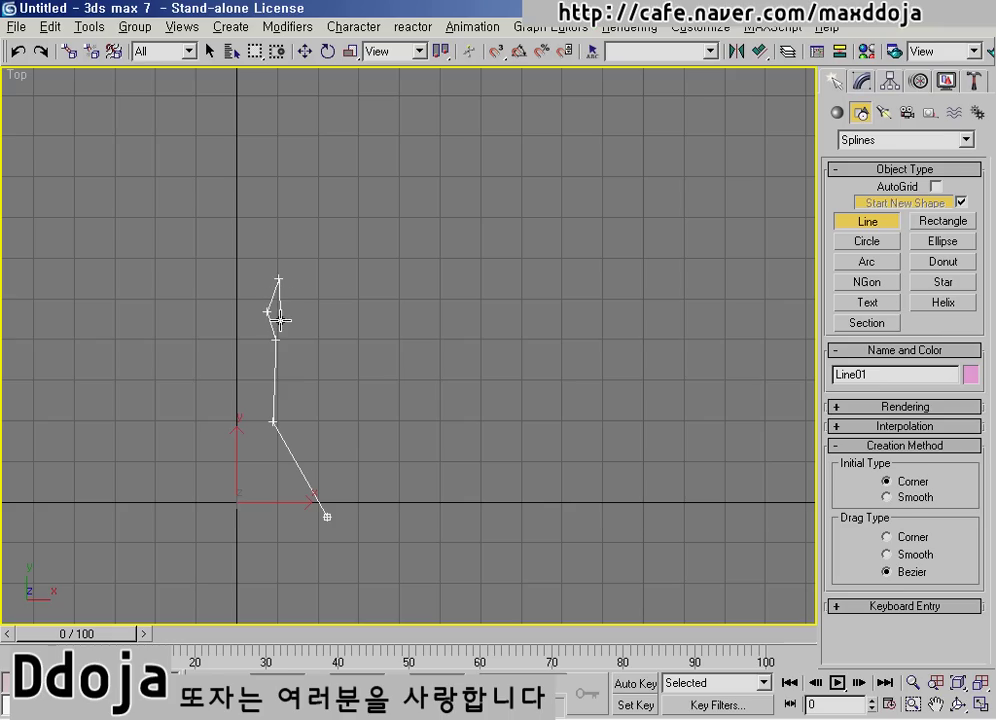
click(281, 319)
click(294, 263)
click(298, 314)
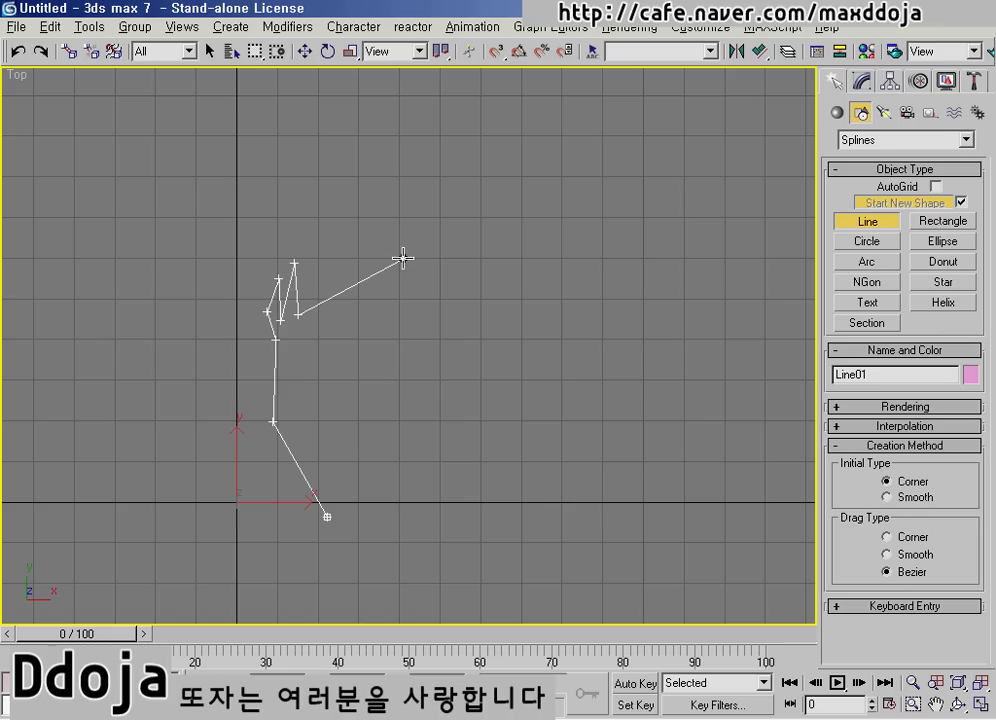
Continue the outline with straight segments along the dog's back and up the rear side of the neck.
click(380, 273)
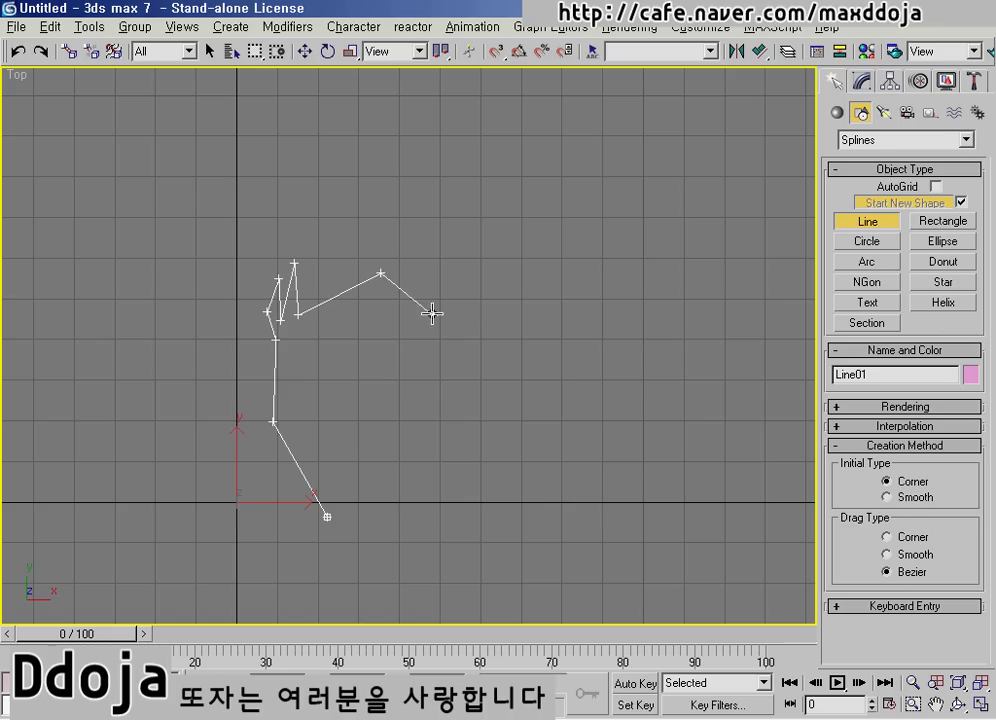
click(523, 322)
click(558, 277)
click(563, 216)
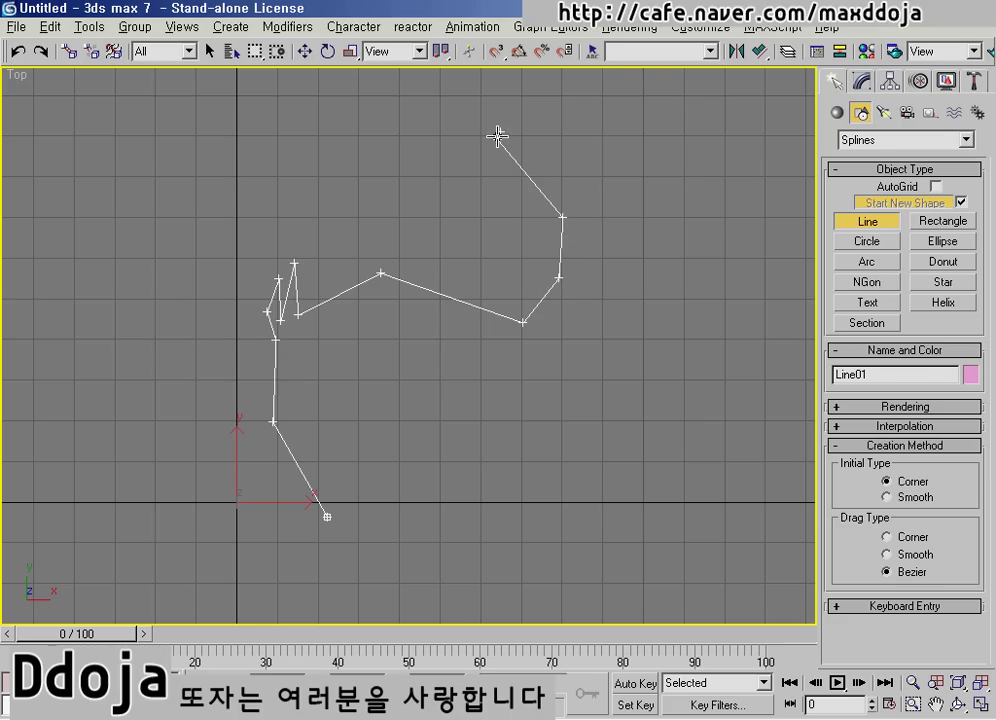
Outline the dog's head, snout and open mouth with straight corner segments.
click(498, 139)
click(617, 70)
click(691, 137)
click(674, 181)
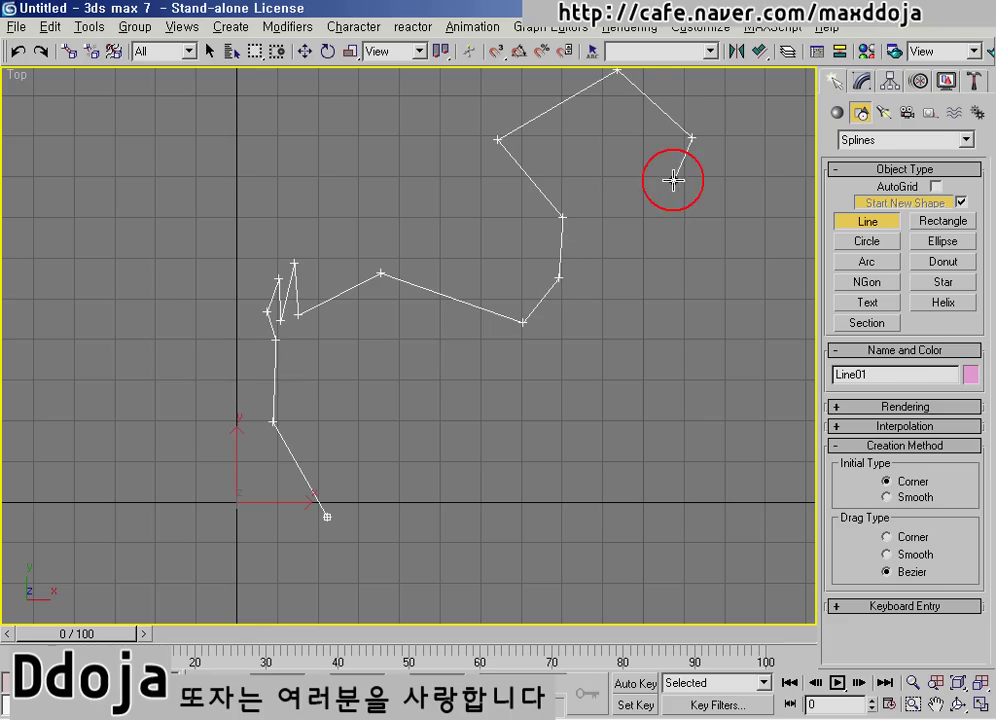
click(719, 201)
click(748, 190)
click(729, 226)
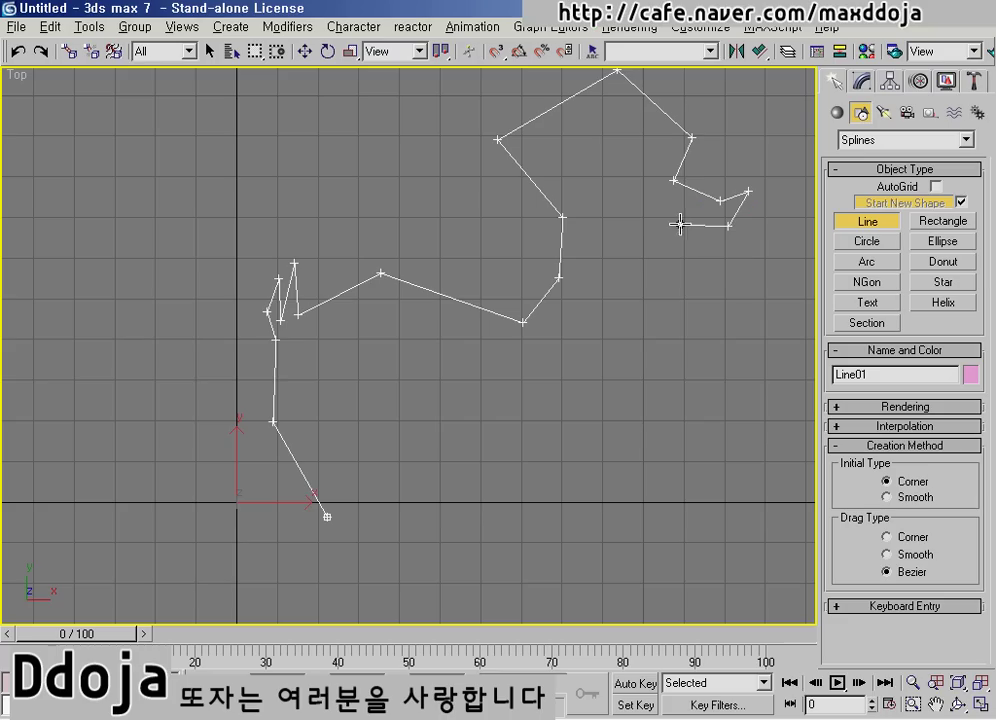
click(664, 222)
click(711, 236)
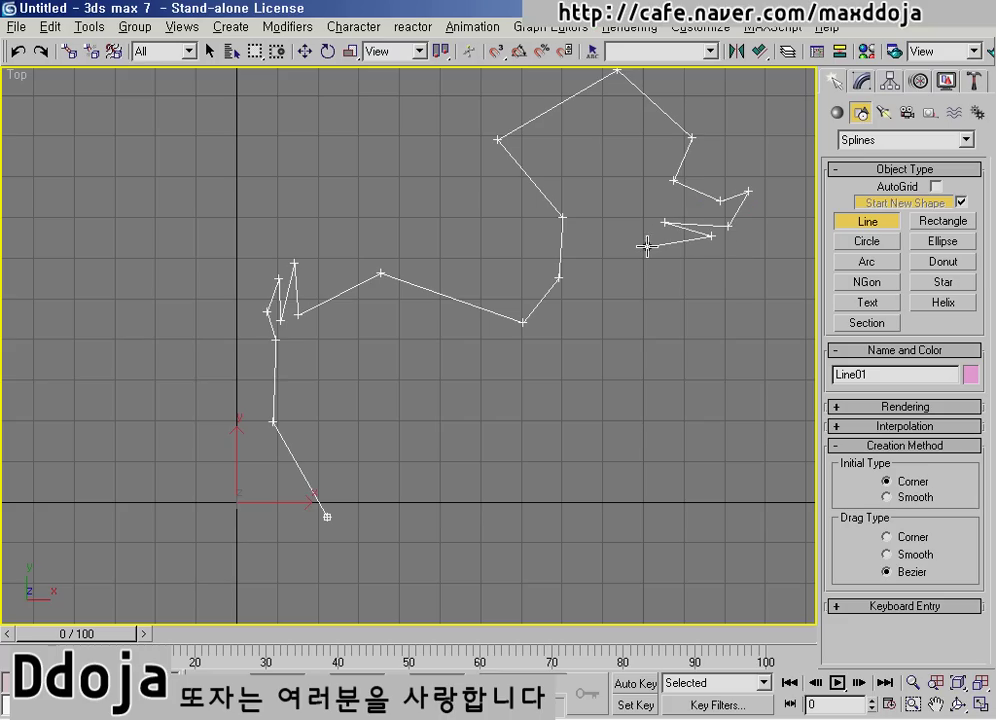
Draw the throat, chest and front leg with straight segments and close the spline at its first vertex.
click(651, 243)
click(632, 335)
click(646, 401)
click(593, 534)
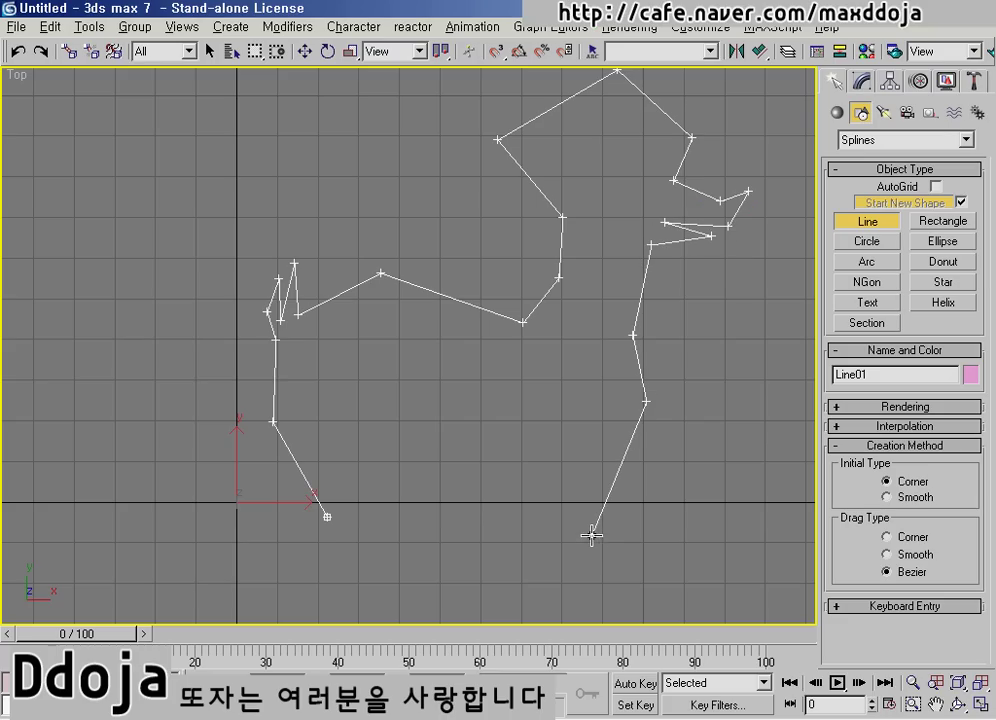
click(327, 517)
click(432, 406)
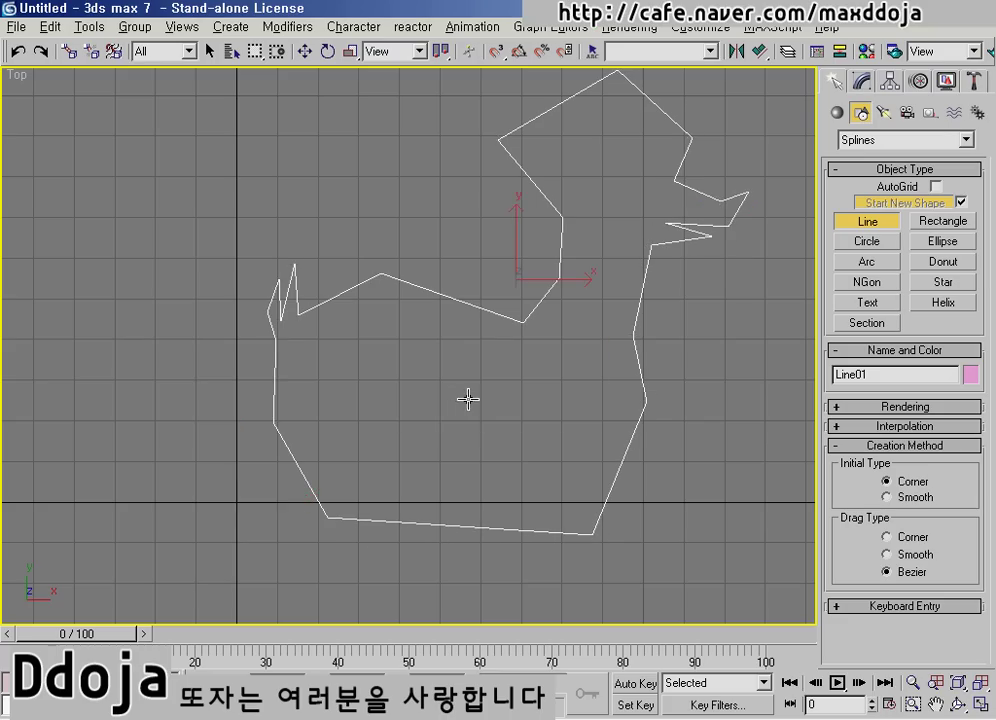
middle_drag(469, 400, 423, 441)
scroll(333, 452, down, 2)
scroll(429, 442, up, 2)
scroll(430, 442, down, 2)
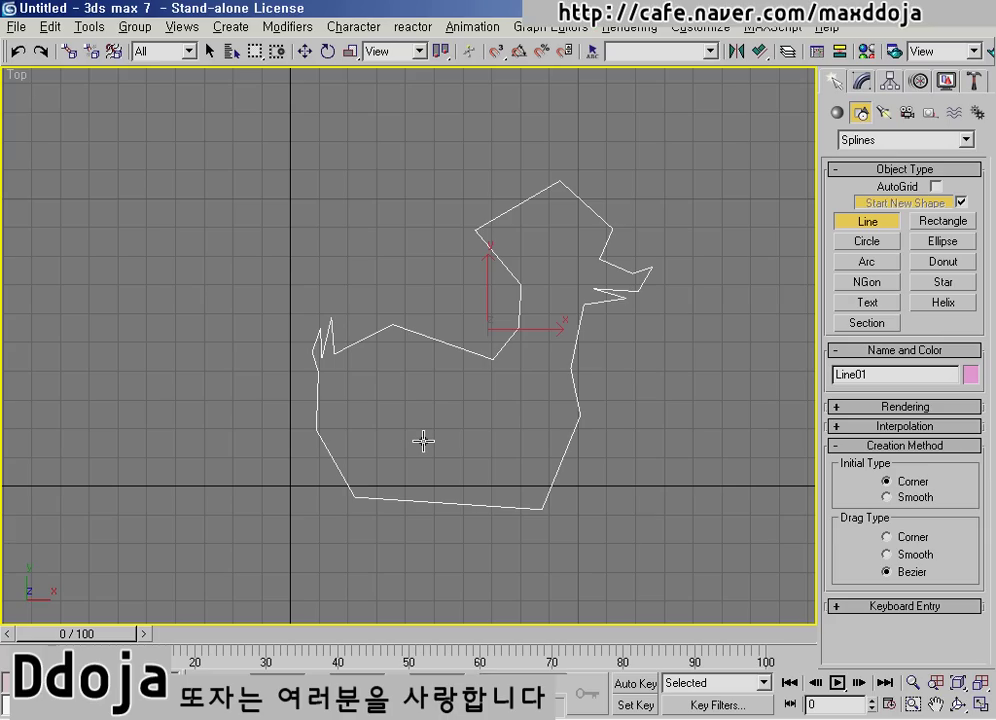
Finish drawing the line, reselect the dog outline and open its parameters for modification.
right_click(452, 428)
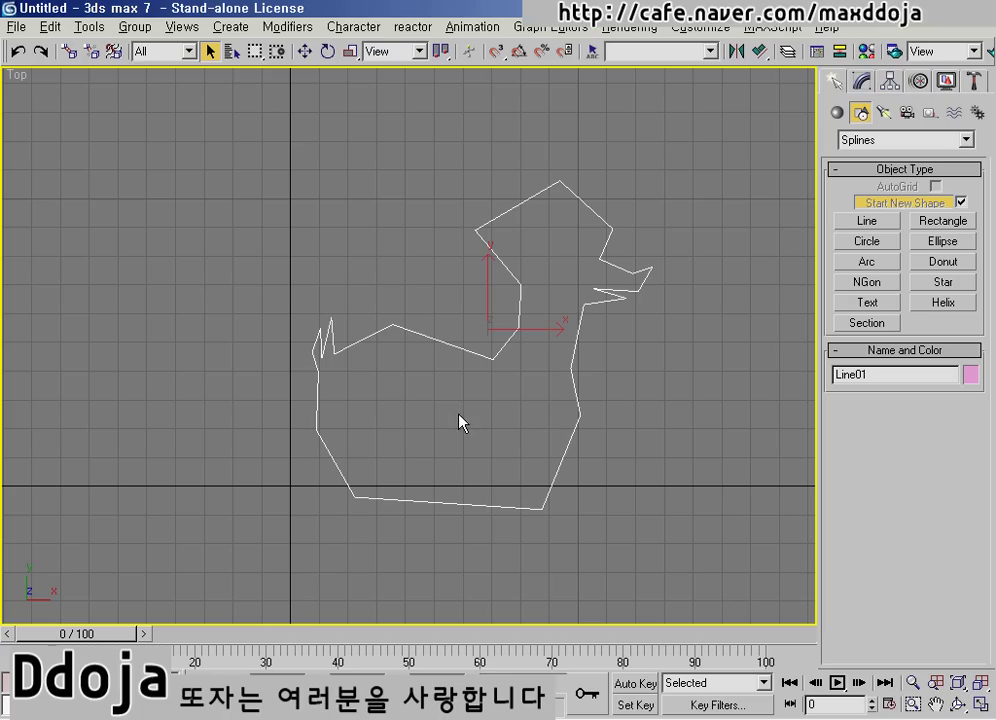
click(680, 328)
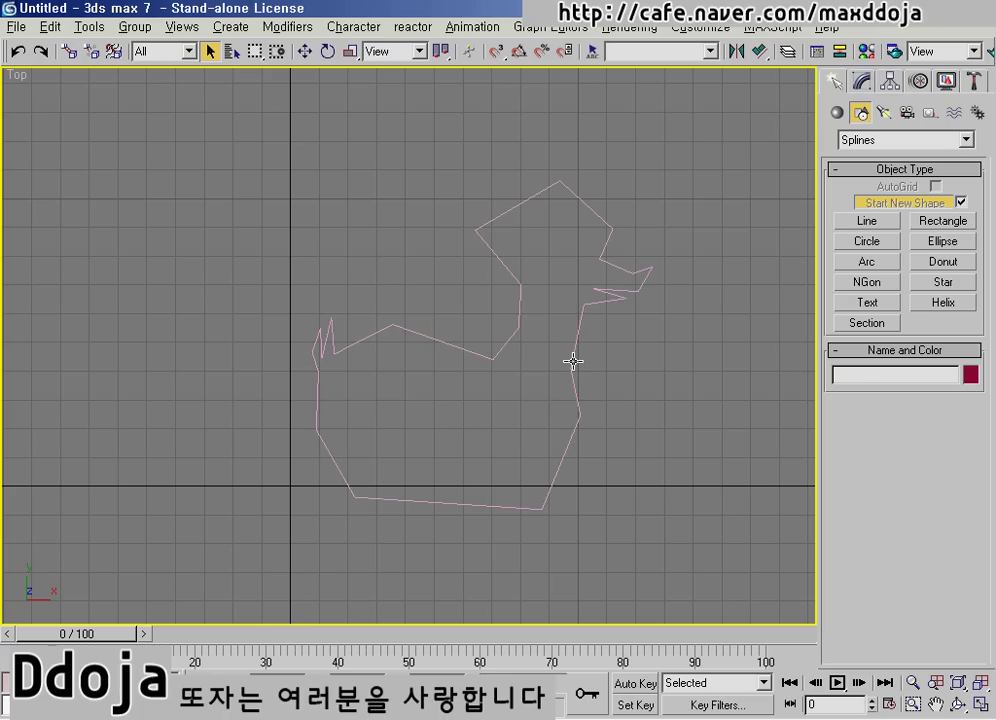
click(573, 361)
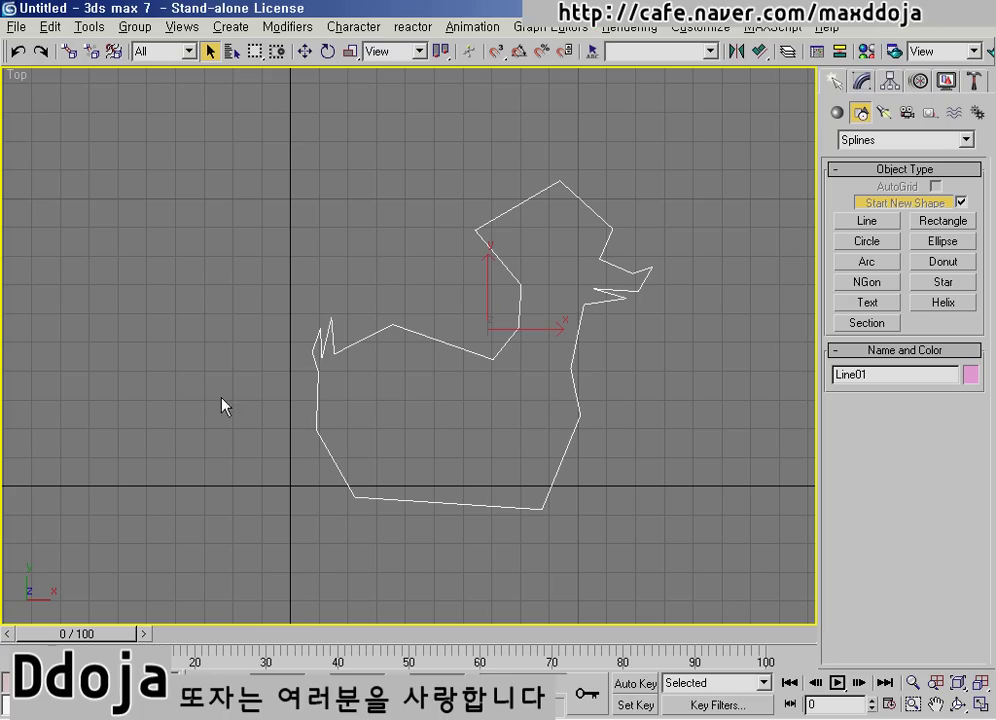
click(861, 84)
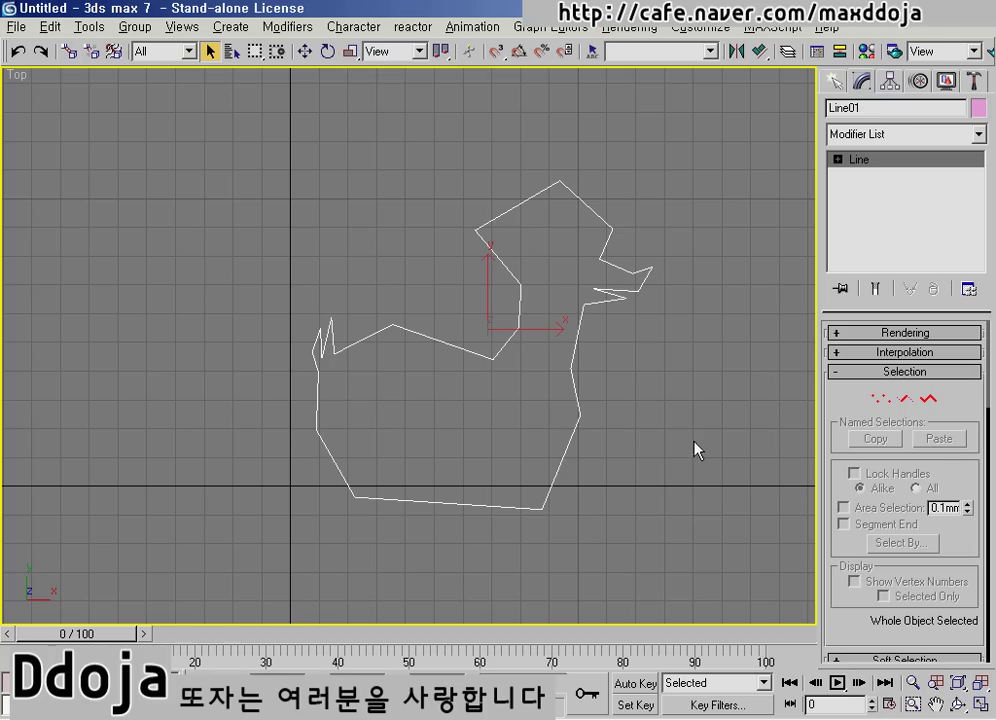
Look through the modifiers available for the dog outline without applying one.
click(863, 112)
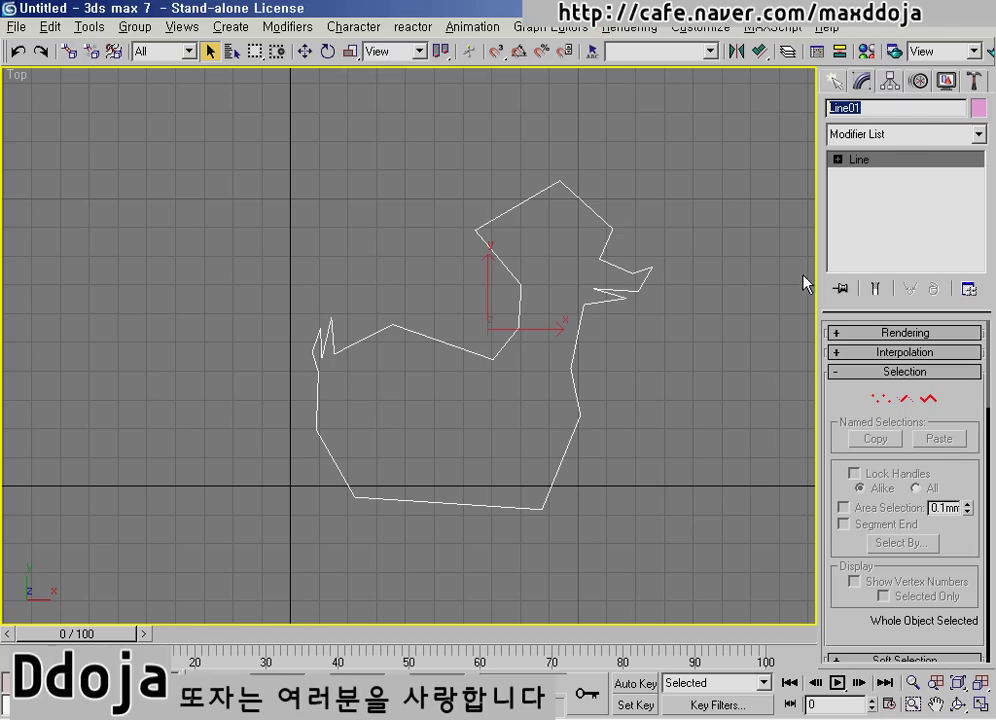
click(947, 132)
click(947, 133)
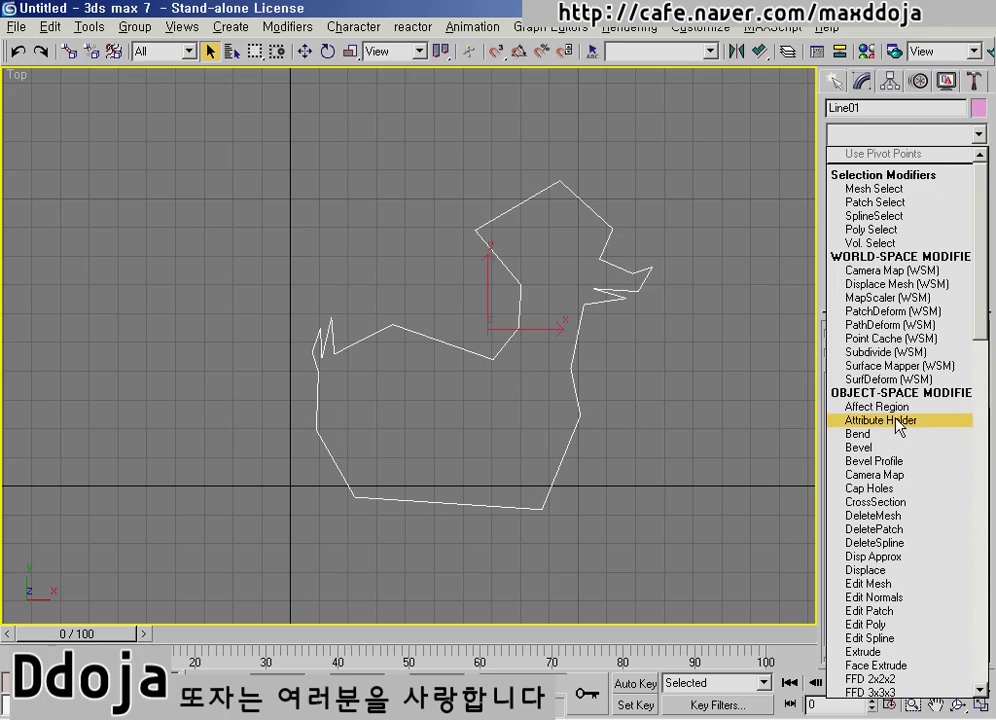
scroll(860, 500, down, 1)
scroll(900, 600, down, 1)
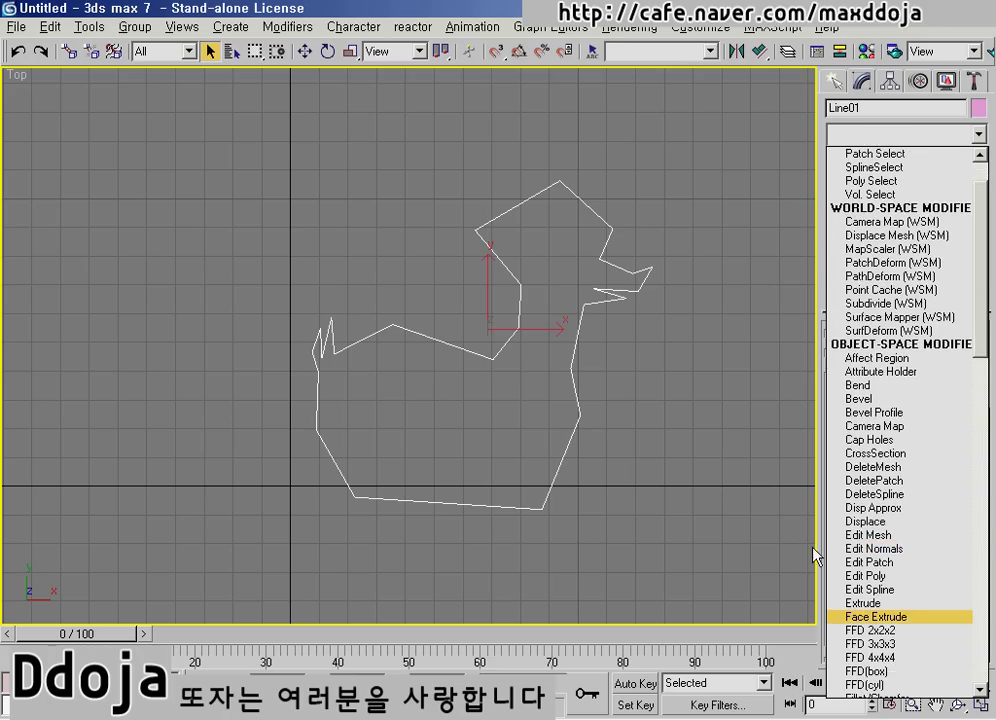
click(757, 306)
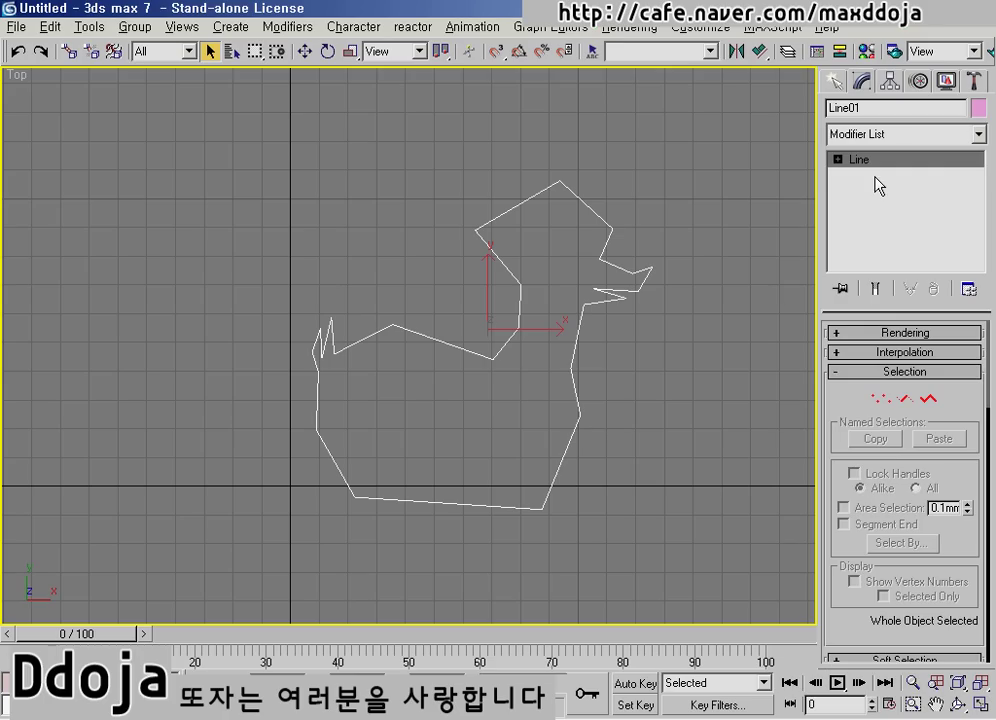
Examine the line's Selection and Geometry parameters, from the sub-object options through the attach, refine, welding and fillet commands.
key(ctrl+shift+d)
mouse_move(829, 167)
mouse_down()
mouse_move(871, 167)
mouse_move(882, 156)
mouse_move(856, 151)
mouse_move(828, 168)
mouse_up()
key(Escape)
drag(834, 507, 838, 321)
drag(870, 498, 834, 278)
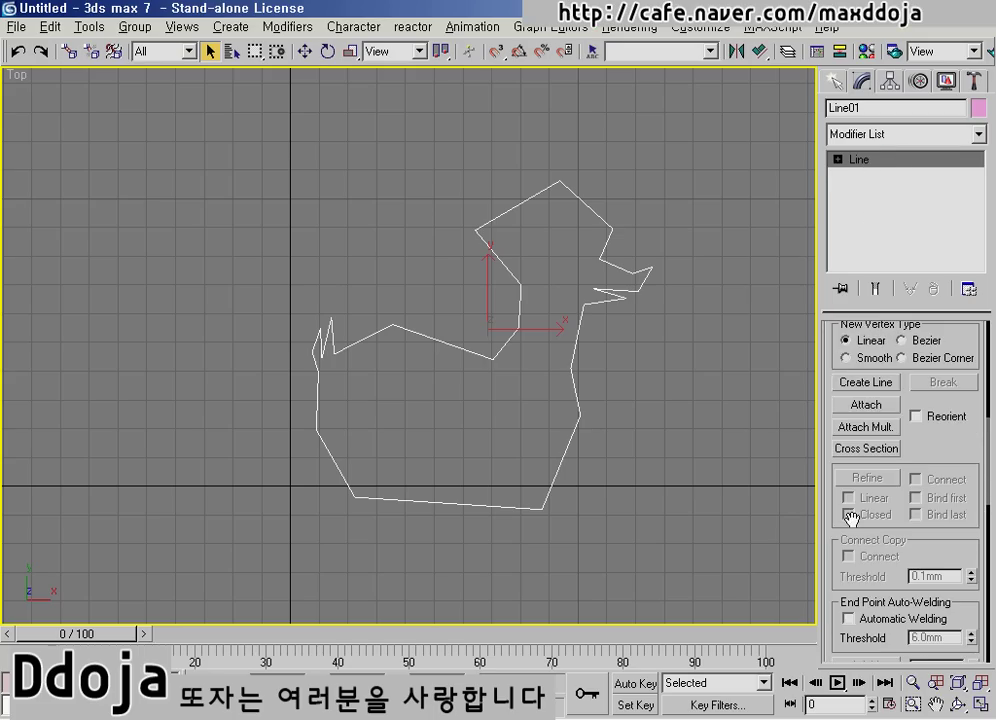
drag(847, 516, 849, 360)
mouse_move(862, 590)
mouse_down()
mouse_move(885, 291)
mouse_move(873, 597)
mouse_up()
mouse_move(971, 378)
mouse_down()
mouse_move(976, 600)
mouse_move(973, 572)
mouse_move(986, 589)
mouse_move(945, 507)
mouse_move(945, 570)
mouse_move(959, 404)
mouse_up()
drag(961, 516, 929, 184)
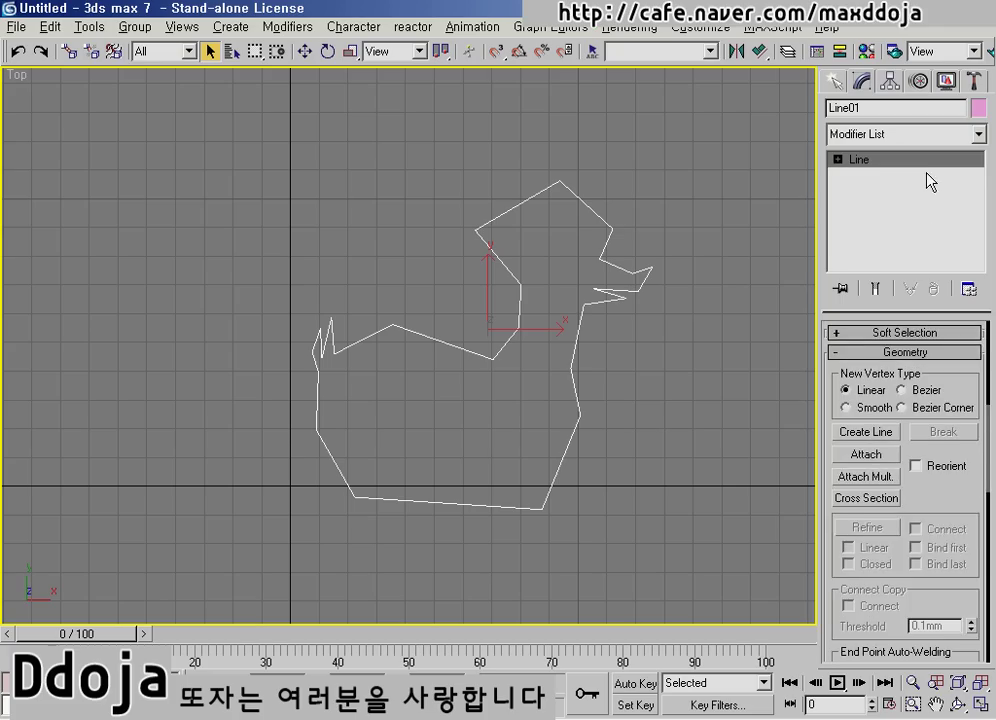
drag(940, 540, 935, 308)
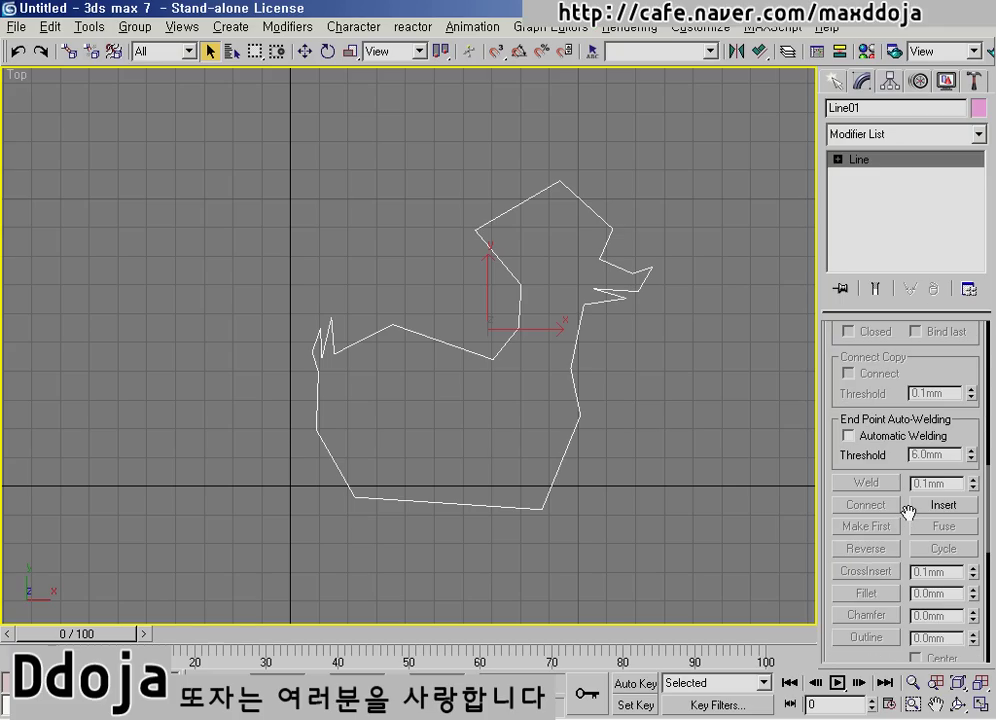
drag(907, 512, 890, 637)
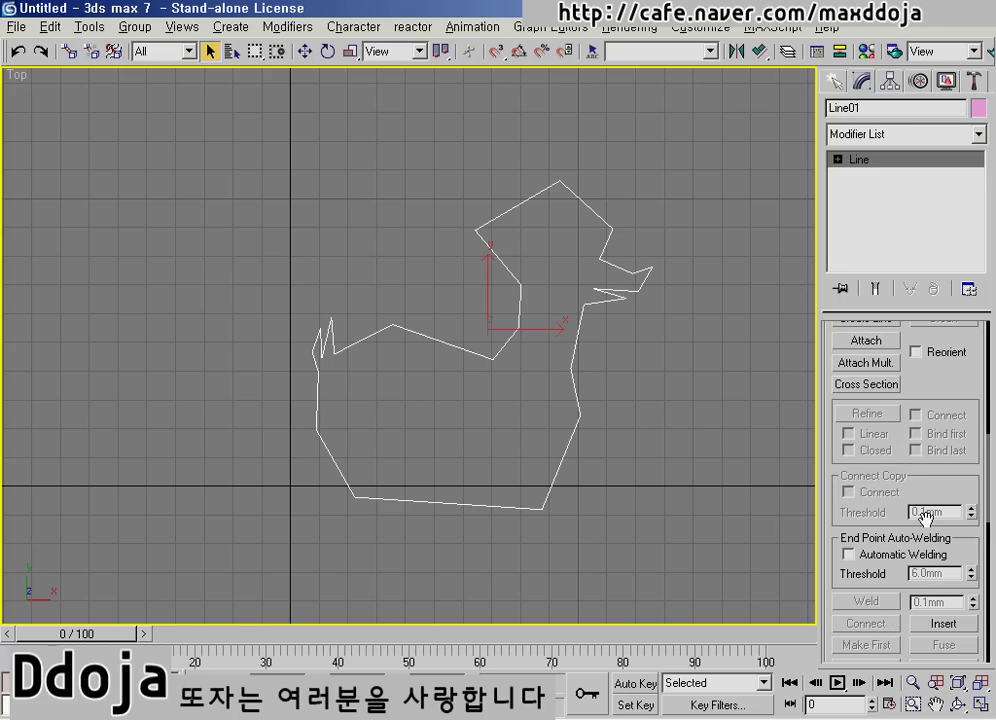
drag(943, 327, 925, 589)
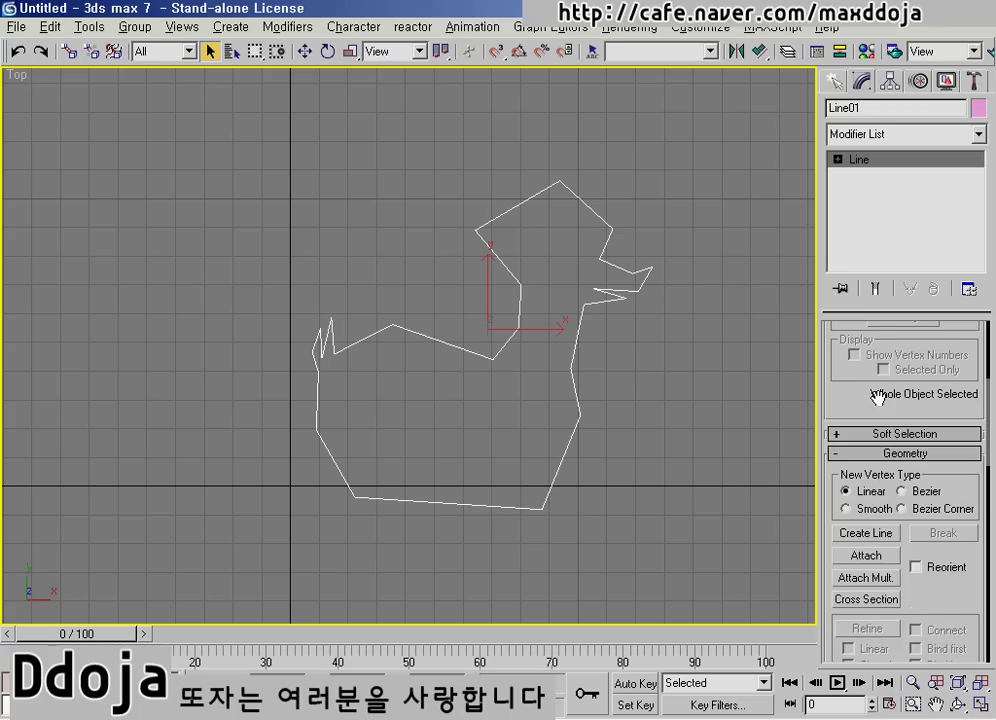
drag(880, 393, 846, 494)
drag(846, 355, 840, 476)
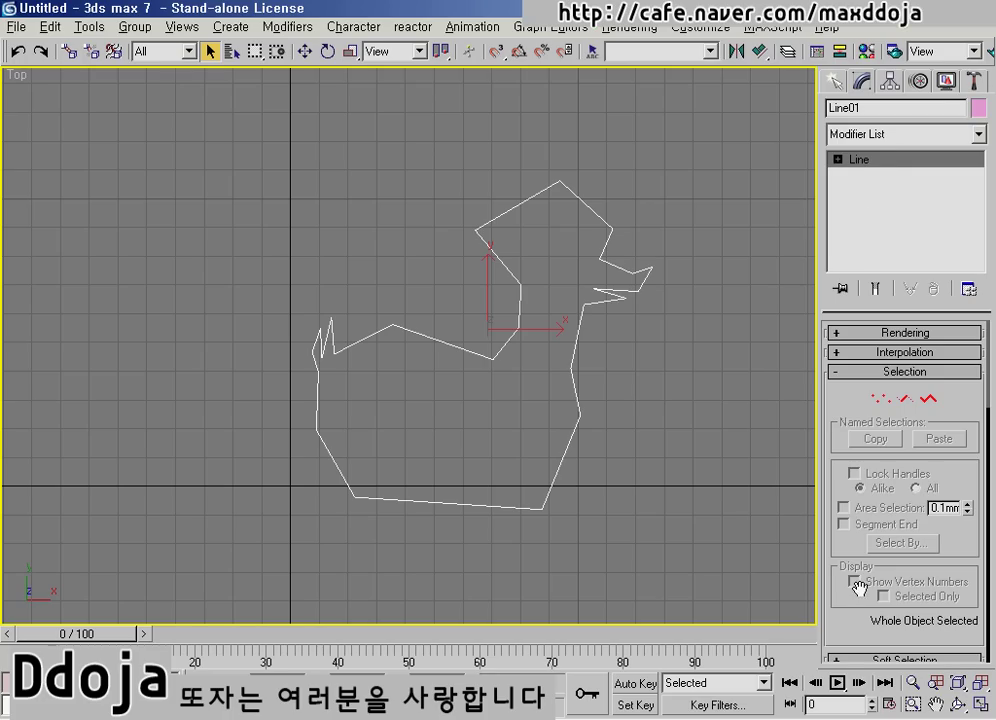
drag(851, 587, 837, 207)
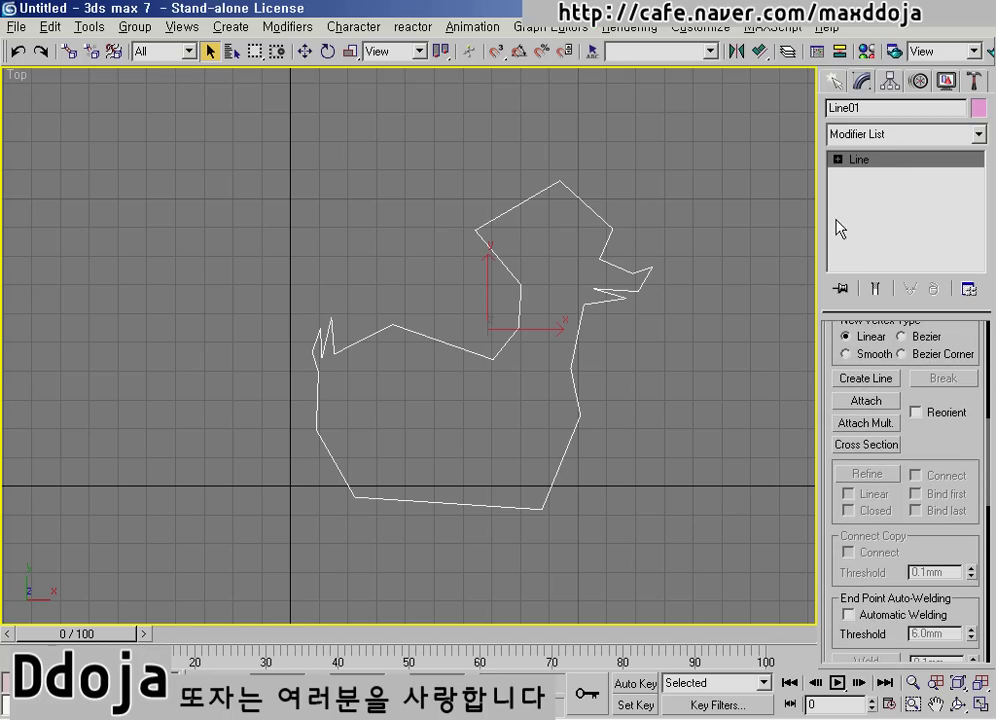
drag(951, 462, 951, 450)
Try the Attach, Attach Mult. and Cross Section commands on the whole line and check the neighbouring vertex commands.
click(870, 375)
click(872, 396)
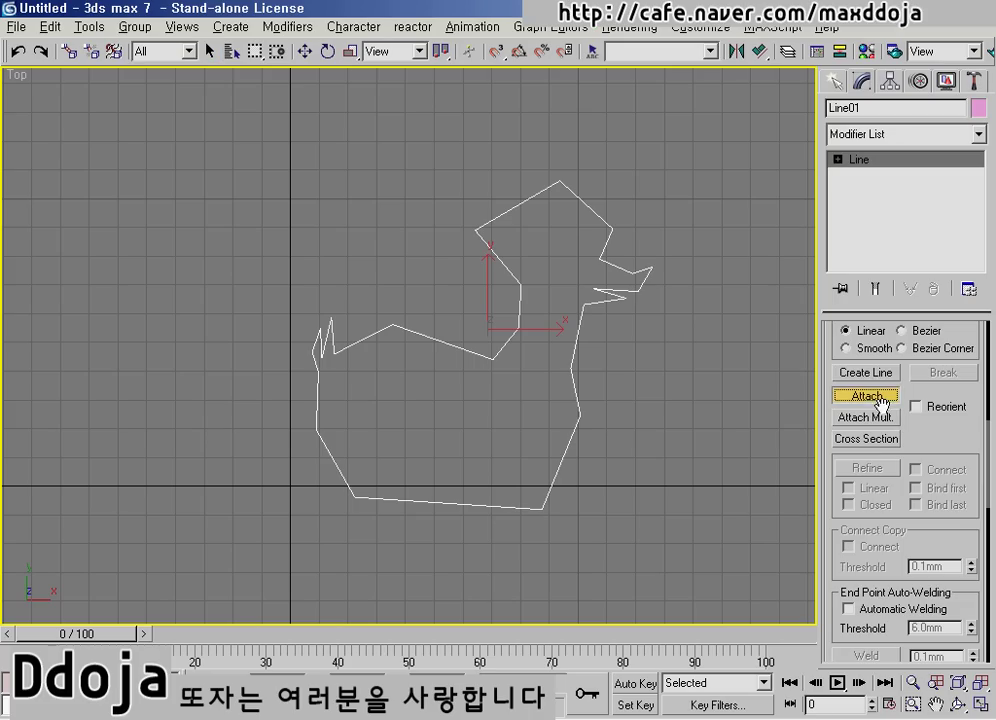
click(868, 416)
click(624, 549)
click(866, 439)
drag(940, 448, 924, 369)
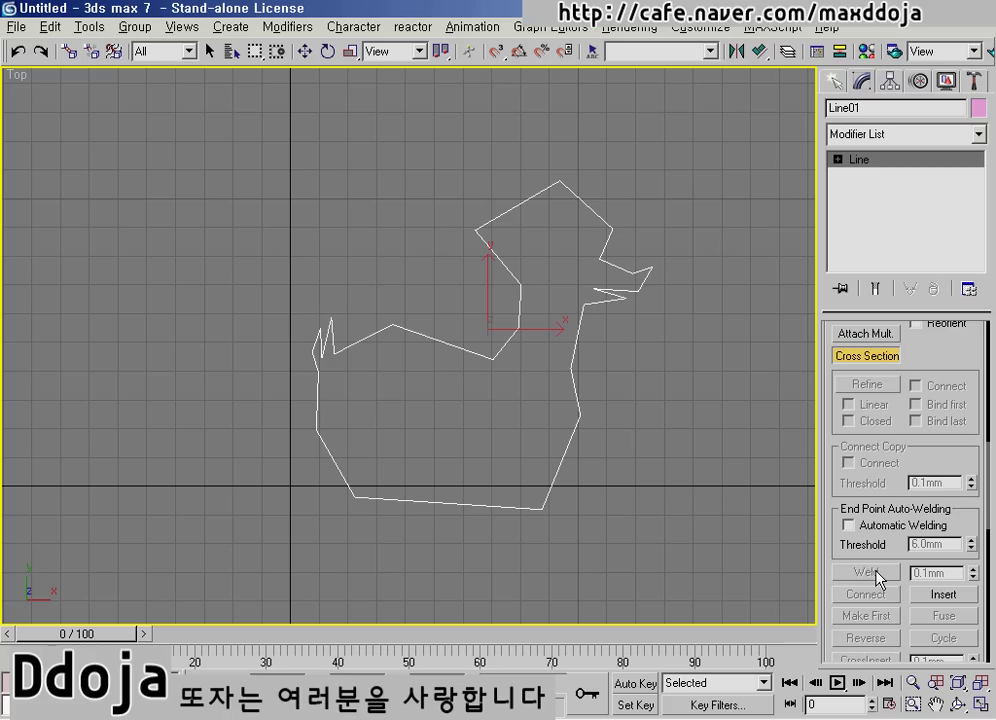
drag(889, 463, 889, 395)
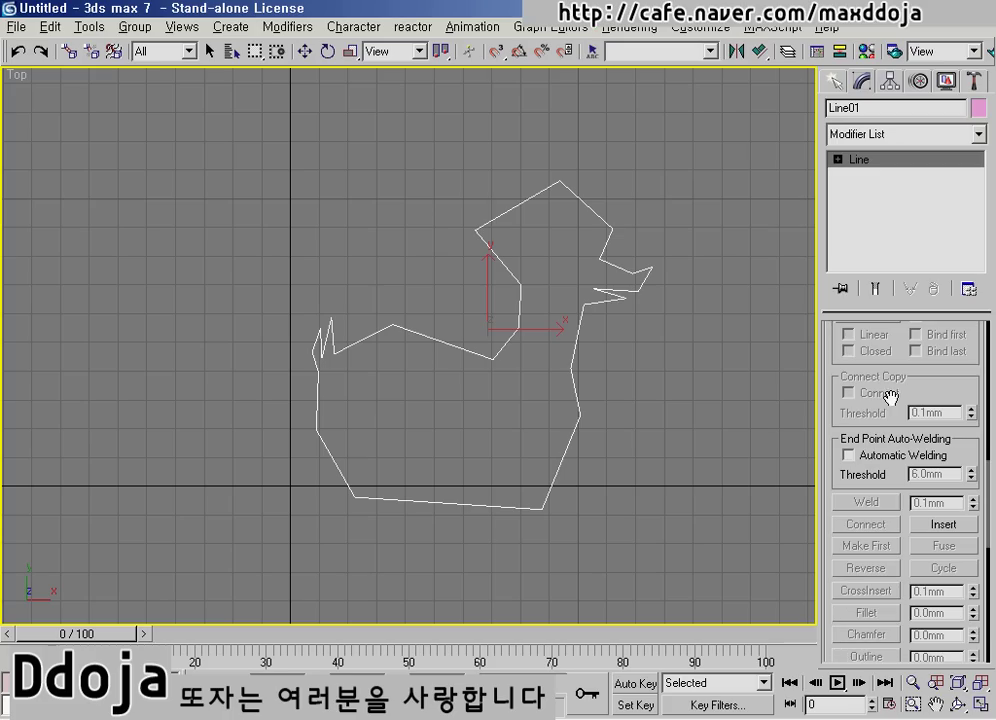
click(882, 526)
click(878, 547)
click(908, 377)
drag(908, 377, 906, 537)
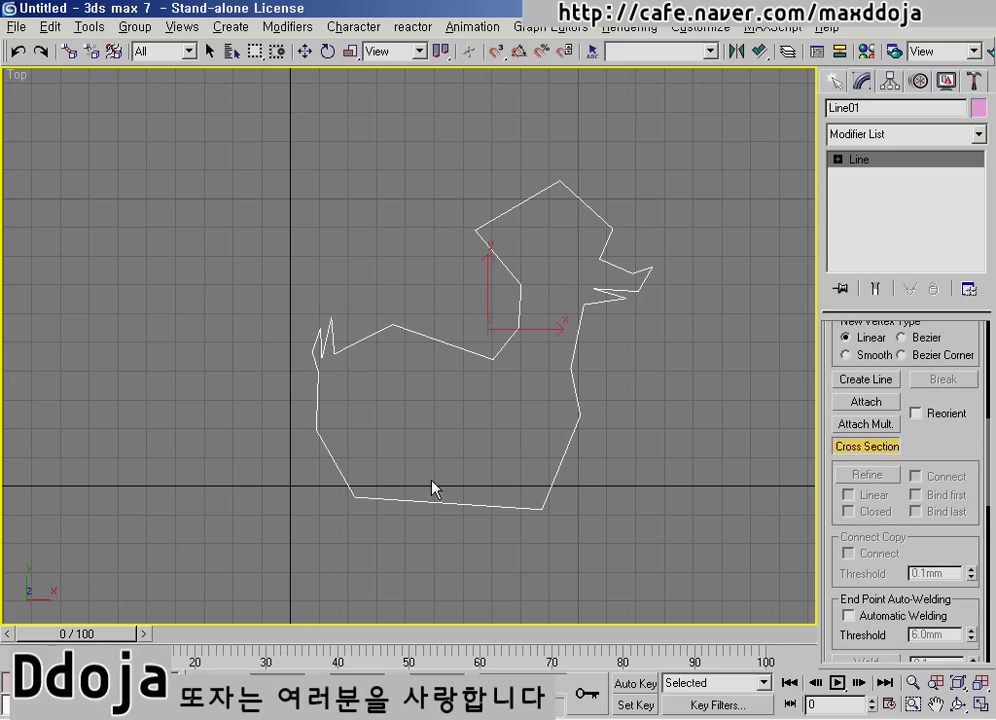
Show the line's sub-object levels, switch to Vertex editing and leave the Cross Section command.
click(838, 159)
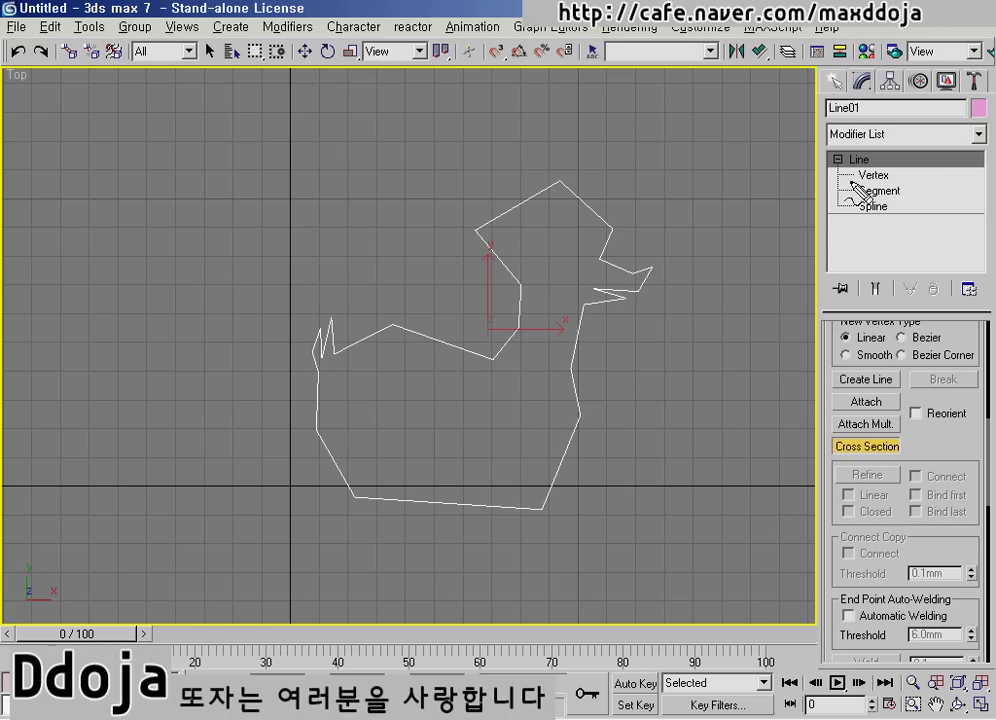
mouse_move(859, 181)
mouse_down()
mouse_move(900, 180)
mouse_move(903, 197)
mouse_move(866, 211)
mouse_move(888, 209)
mouse_up()
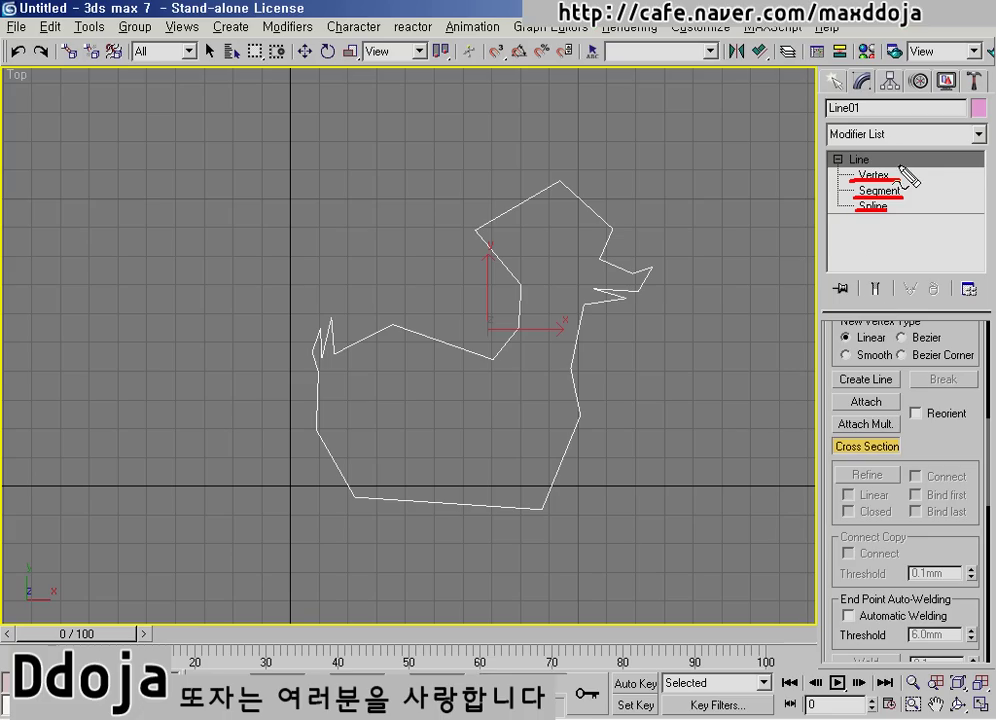
key(Escape)
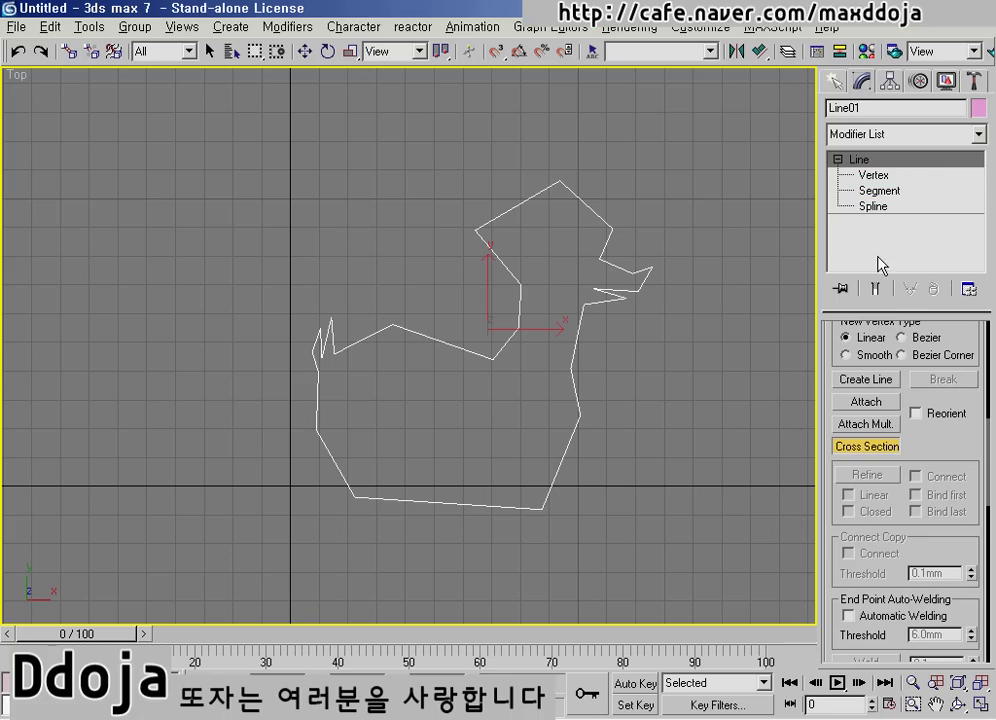
click(870, 176)
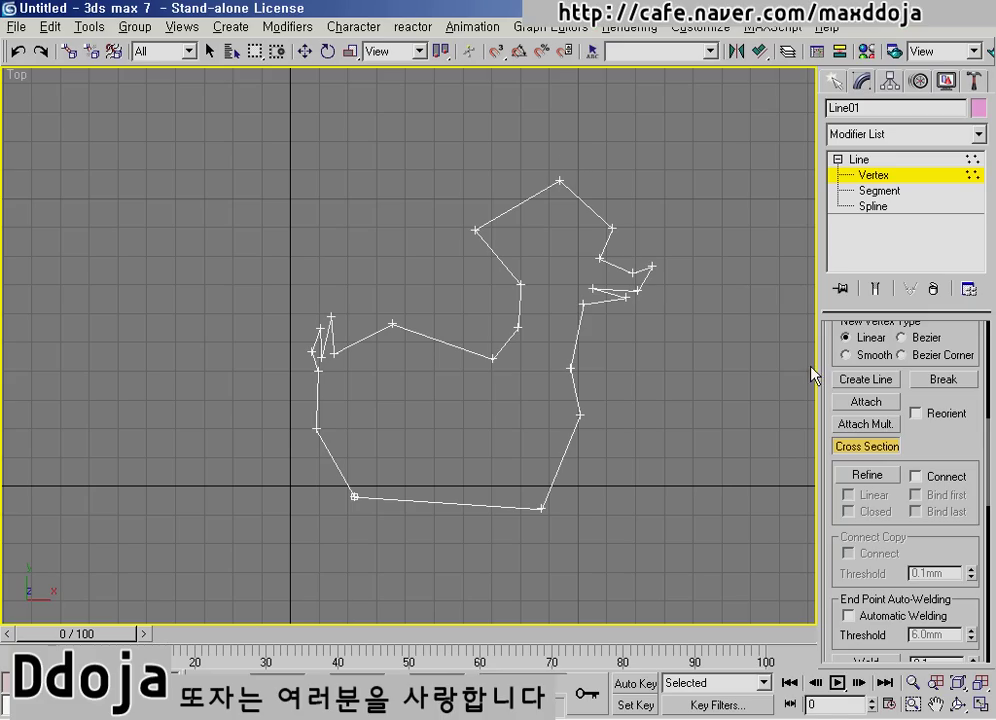
right_click(770, 391)
Select the vertex at the top of the dog's head and move it slightly upward.
click(611, 227)
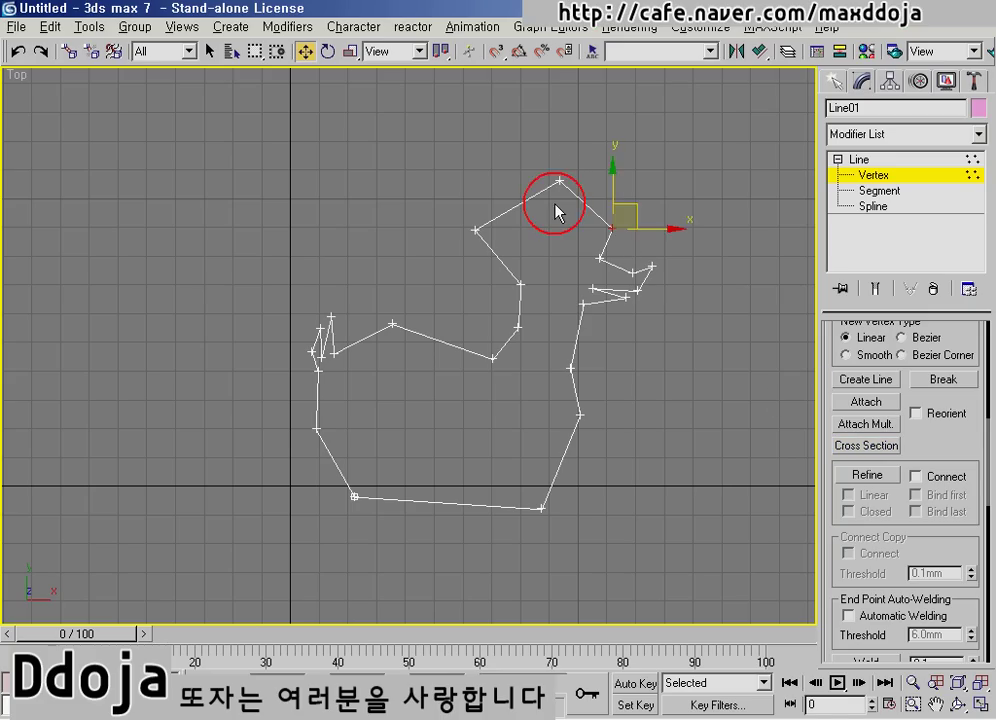
drag(543, 198, 582, 167)
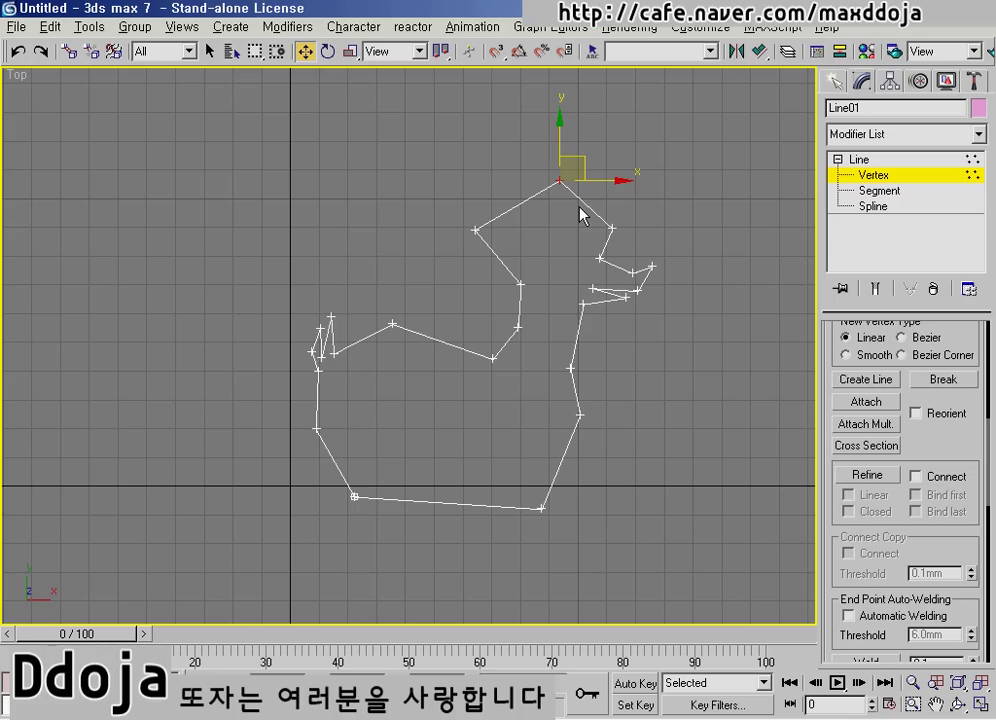
mouse_move(581, 159)
mouse_down()
mouse_move(522, 163)
mouse_move(582, 142)
mouse_up()
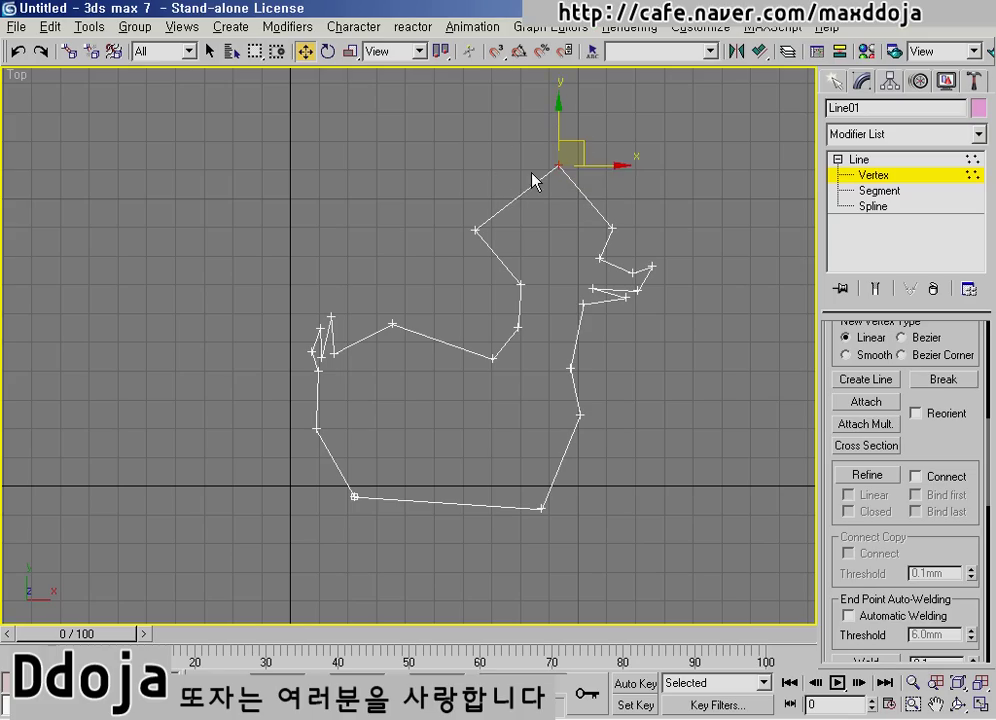
Try the Refine, Weld and Connect commands, and make the head's top vertex the first vertex of the spline.
drag(925, 449, 918, 344)
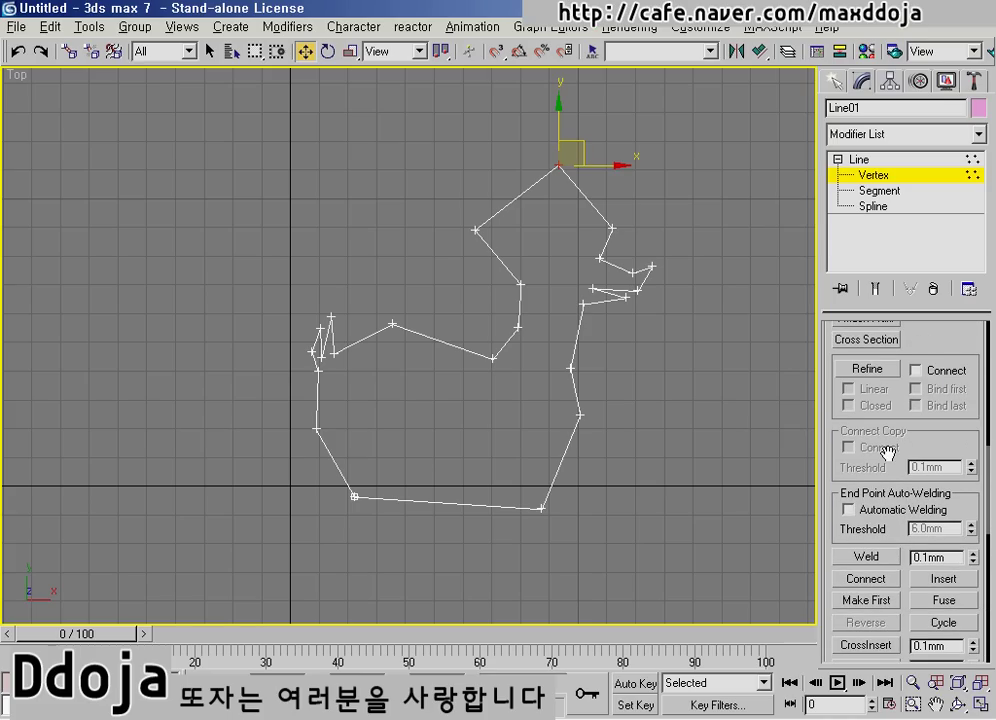
click(865, 372)
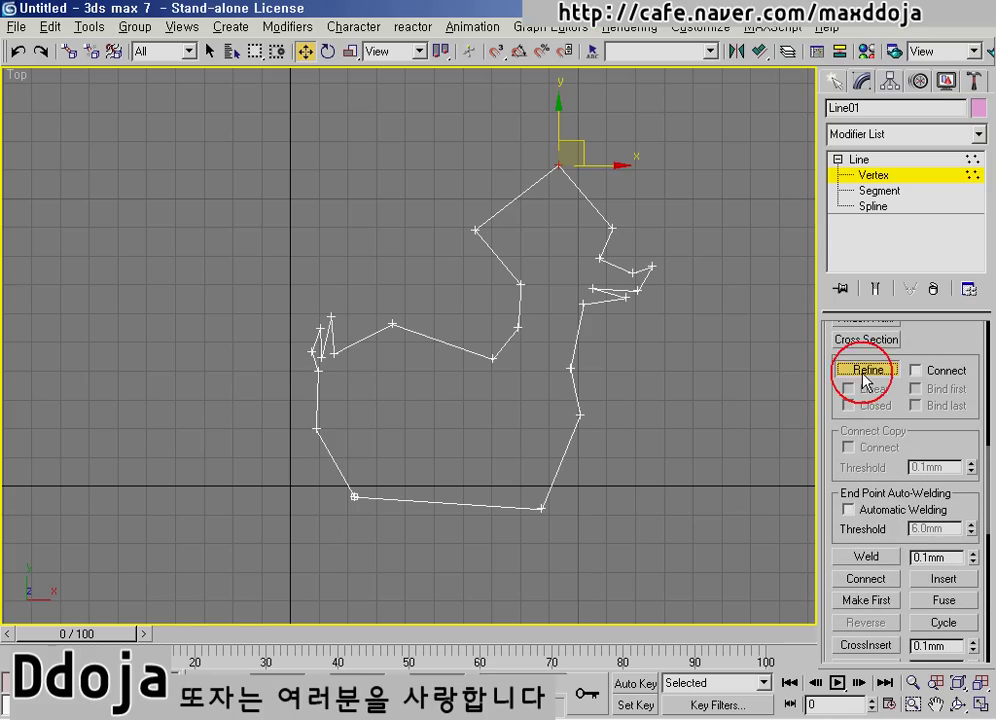
click(877, 560)
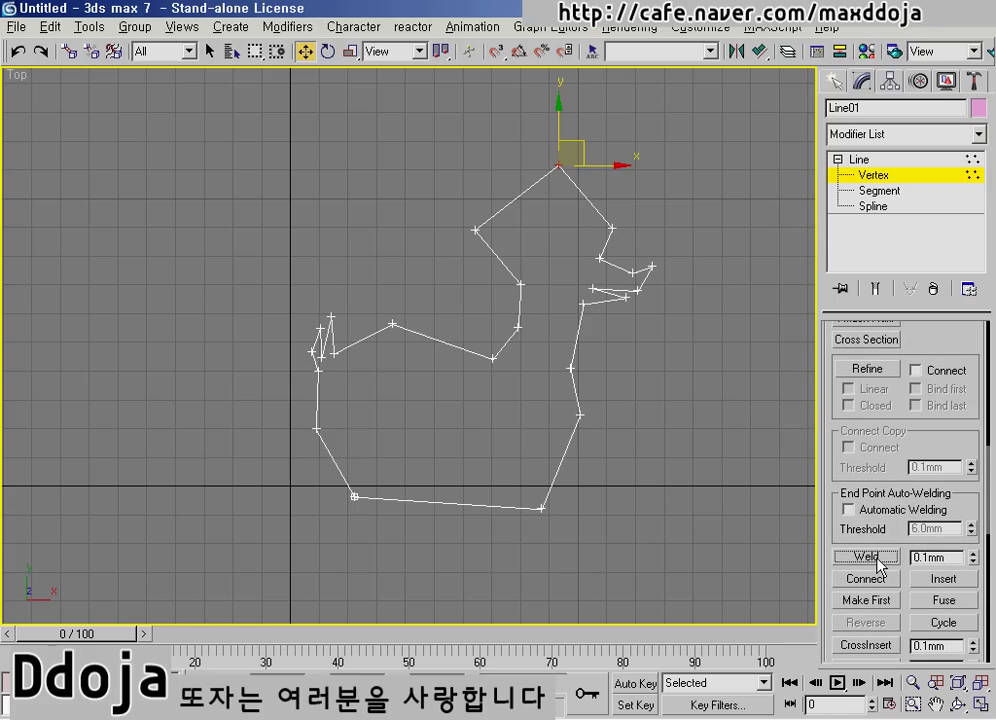
click(873, 583)
click(877, 604)
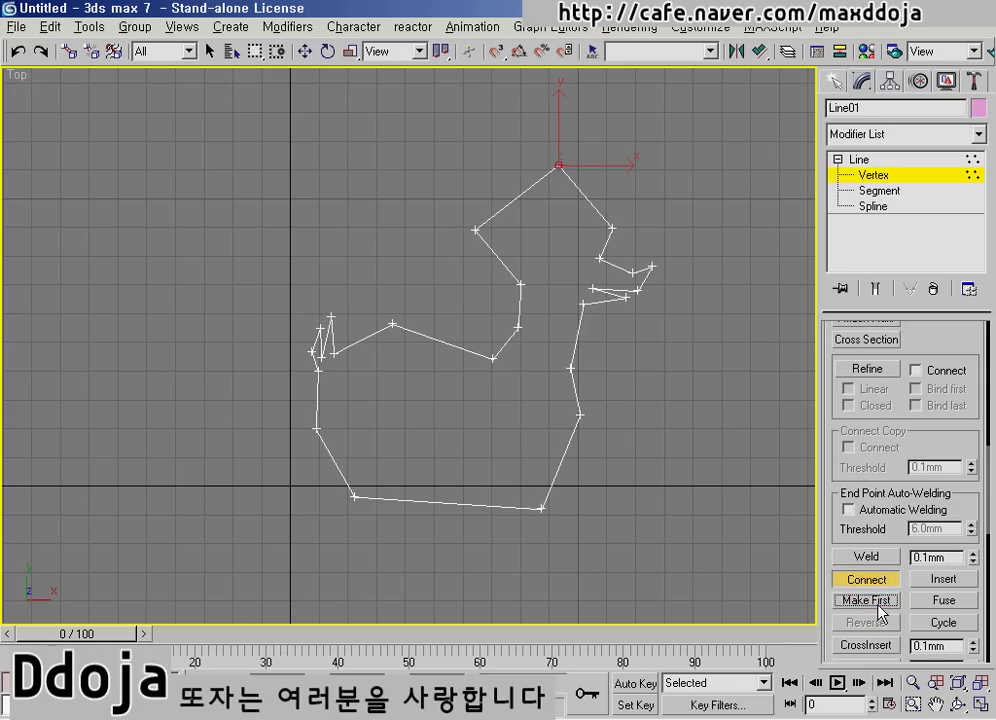
click(875, 583)
scroll(879, 447, down, 3)
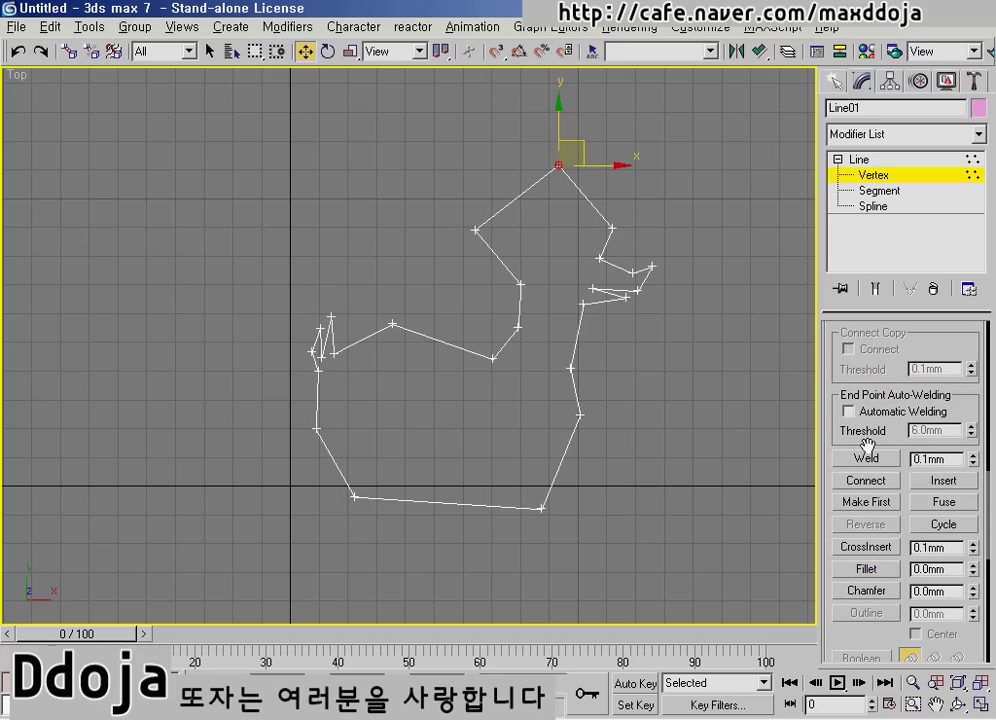